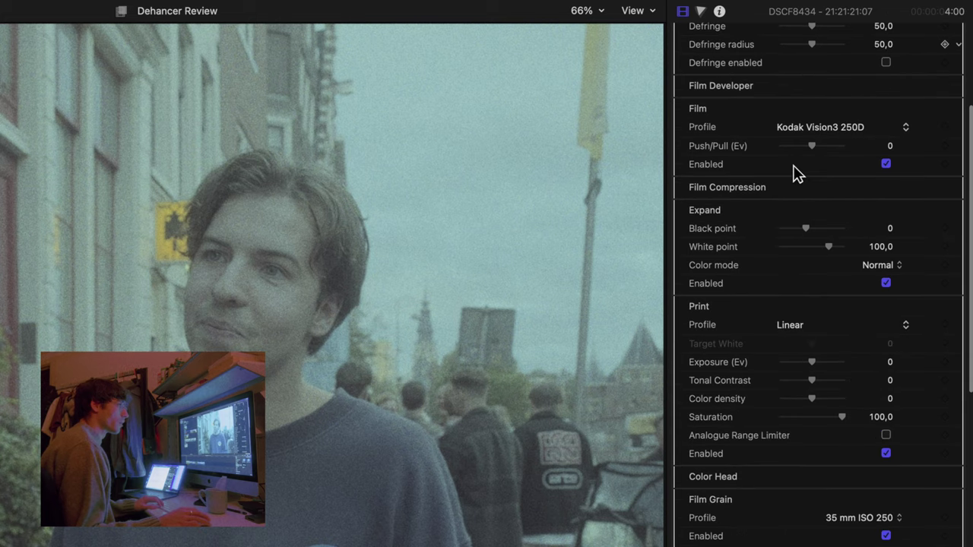
# Turn off Dehancer's Film, Expand and Print stages.
pyautogui.click(885, 163)
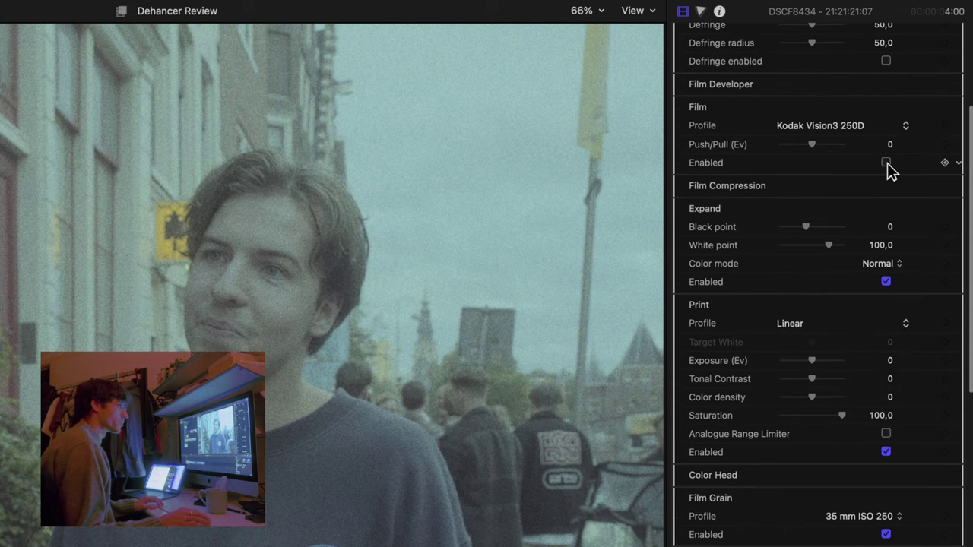
pyautogui.click(886, 281)
pyautogui.click(886, 451)
pyautogui.scroll(6, 885, 451)
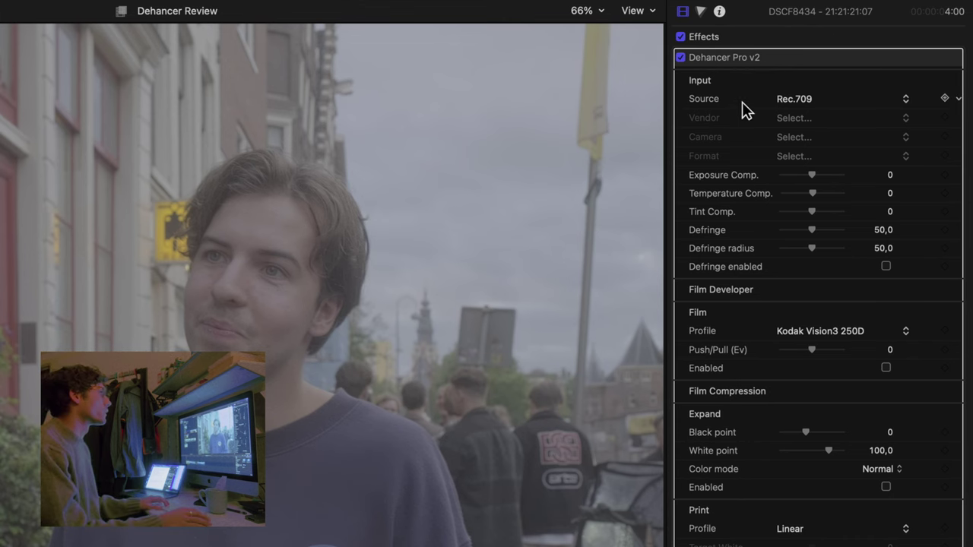
pyautogui.scroll(-2, 765, 111)
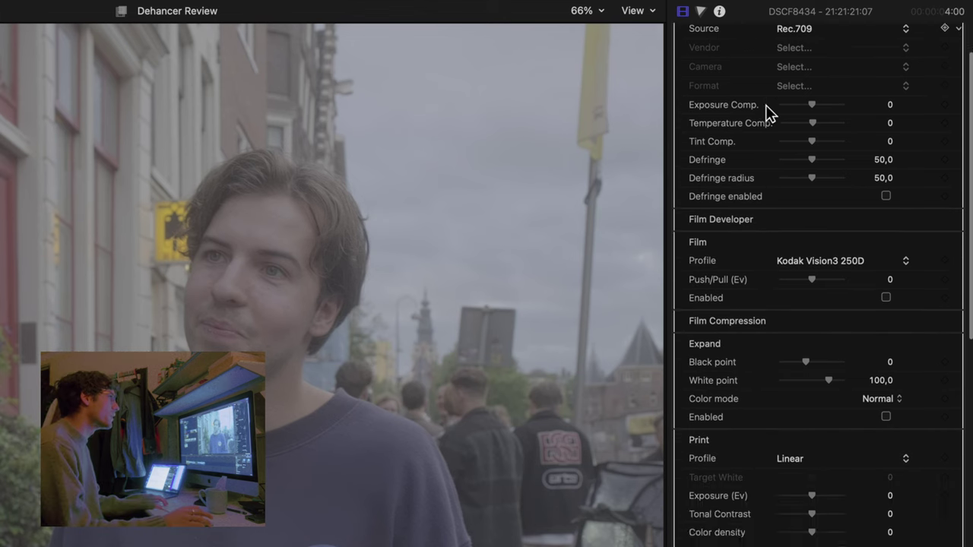
pyautogui.scroll(2, 766, 112)
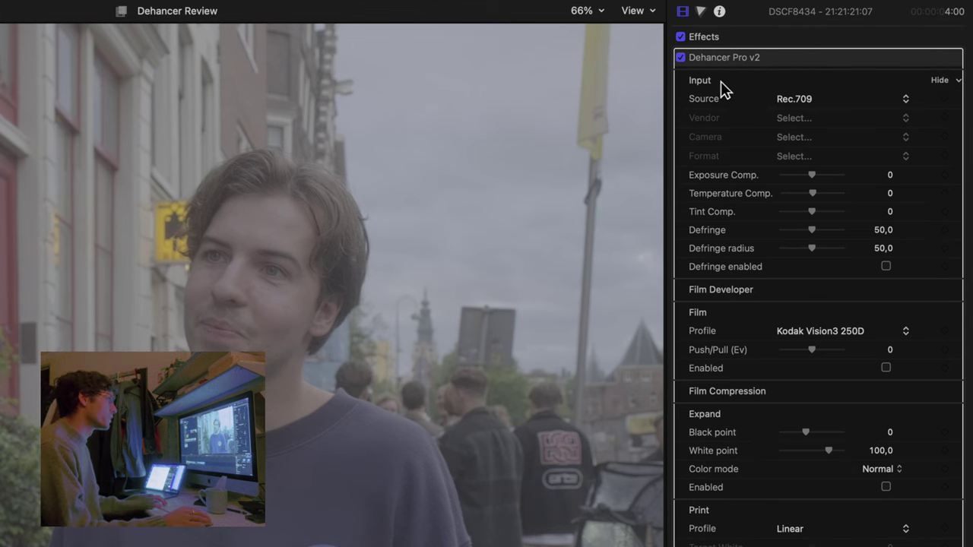
# Keep the input source at Rec.709 and try raising exposure compensation.
pyautogui.click(832, 106)
pyautogui.click(844, 102)
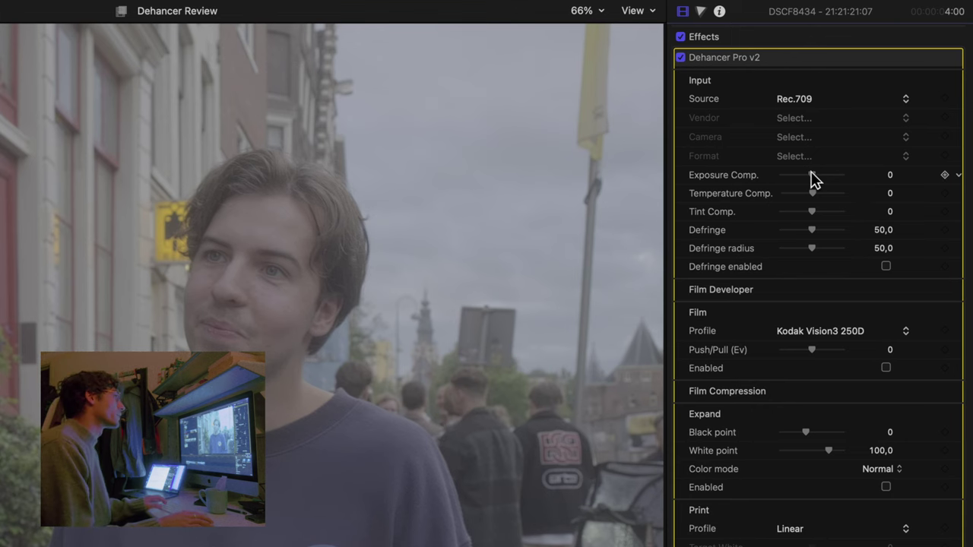
pyautogui.moveTo(812, 176)
pyautogui.mouseDown()
pyautogui.moveTo(823, 174)
pyautogui.moveTo(791, 183)
pyautogui.moveTo(811, 180)
pyautogui.mouseUp()
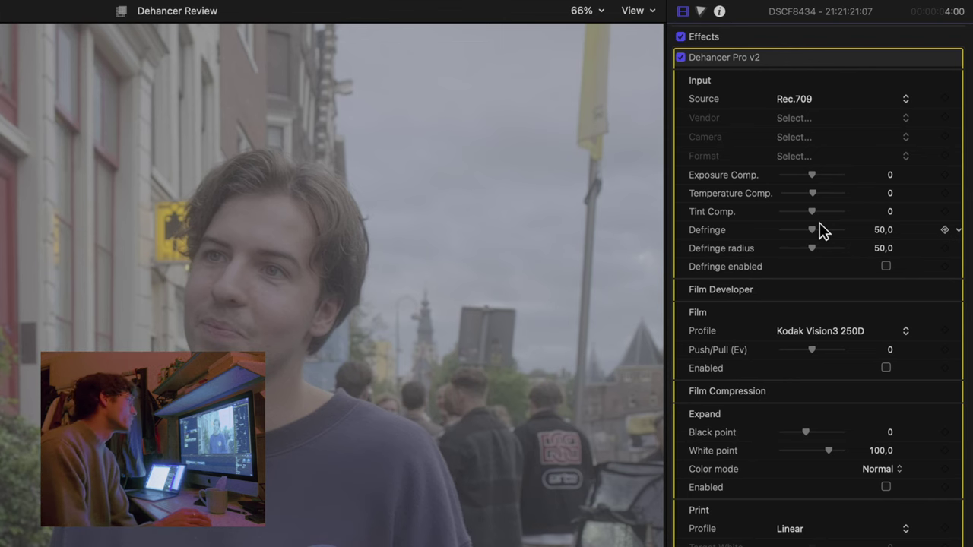
# Expand Film Developer and preview a Lomochrome Purple film profile.
pyautogui.click(939, 288)
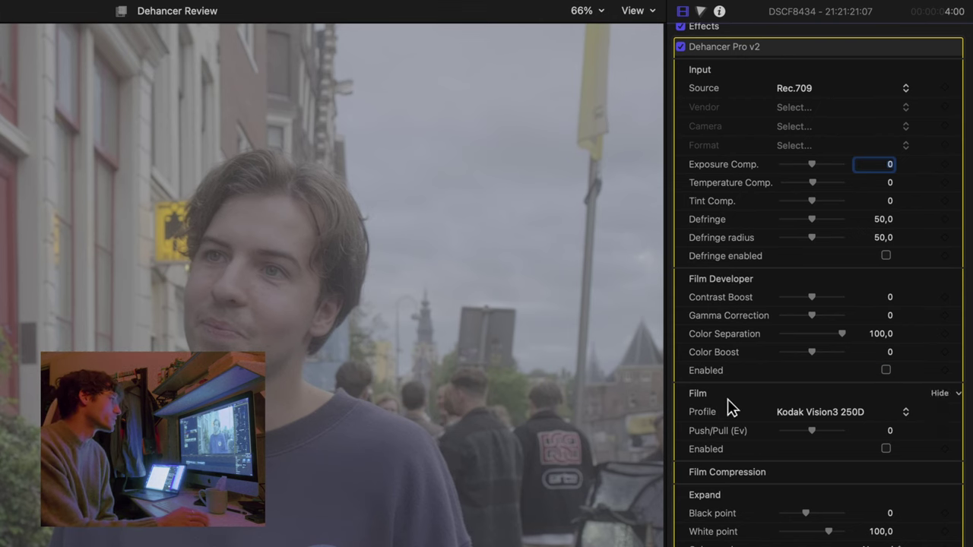
pyautogui.scroll(-4, 850, 313)
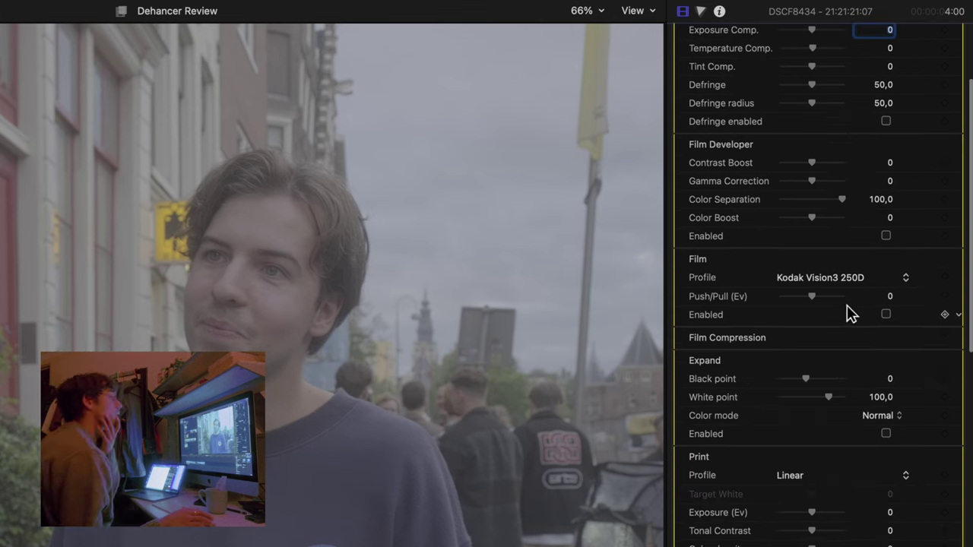
pyautogui.click(791, 275)
pyautogui.scroll(10, 834, 182)
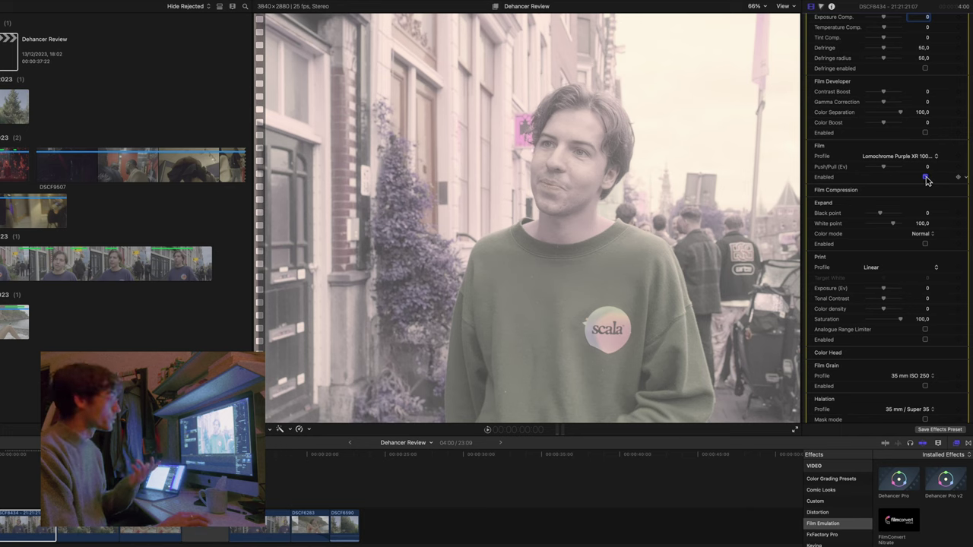
# Disable the Lomochrome film look and reveal the Film Compression settings.
pyautogui.click(925, 177)
pyautogui.click(951, 190)
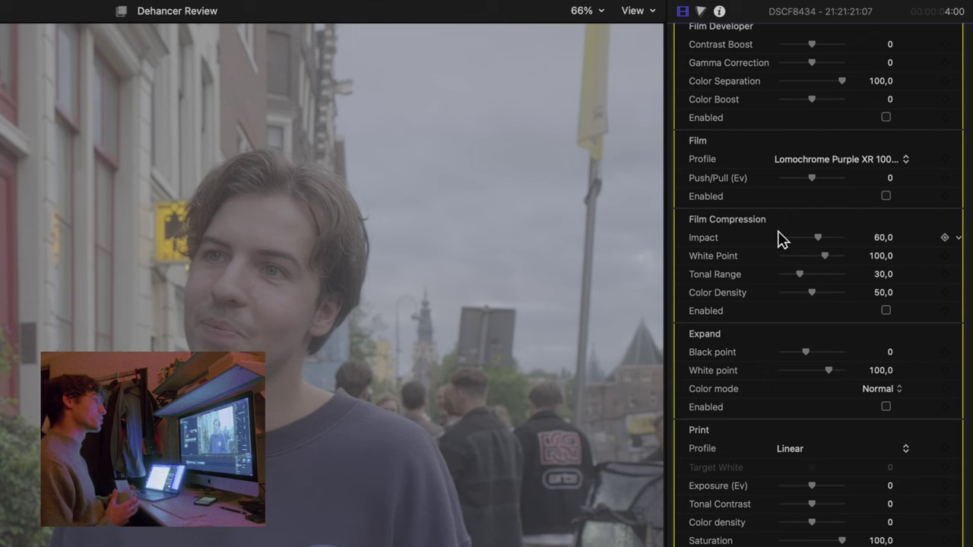
pyautogui.scroll(-5, 780, 228)
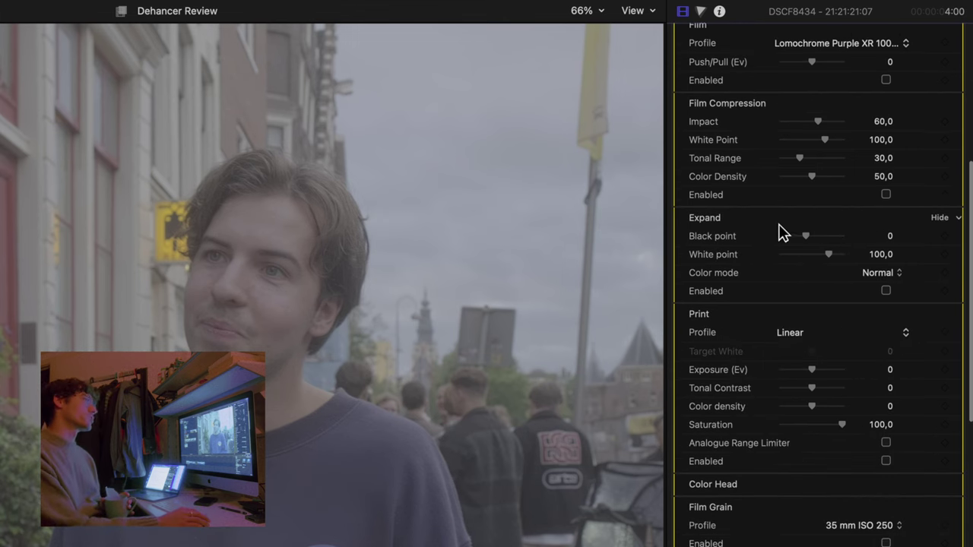
pyautogui.scroll(-3, 835, 231)
pyautogui.scroll(2, 834, 230)
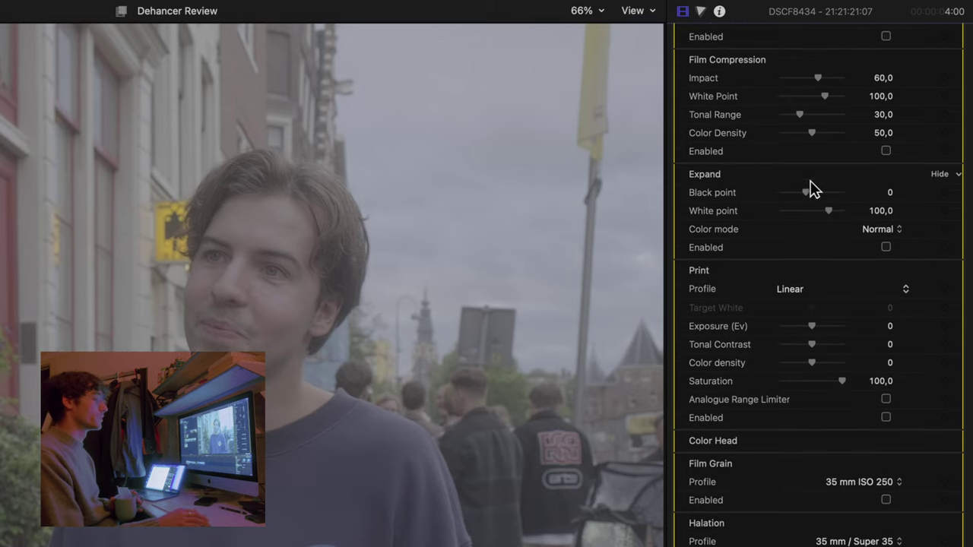
pyautogui.scroll(-1, 882, 287)
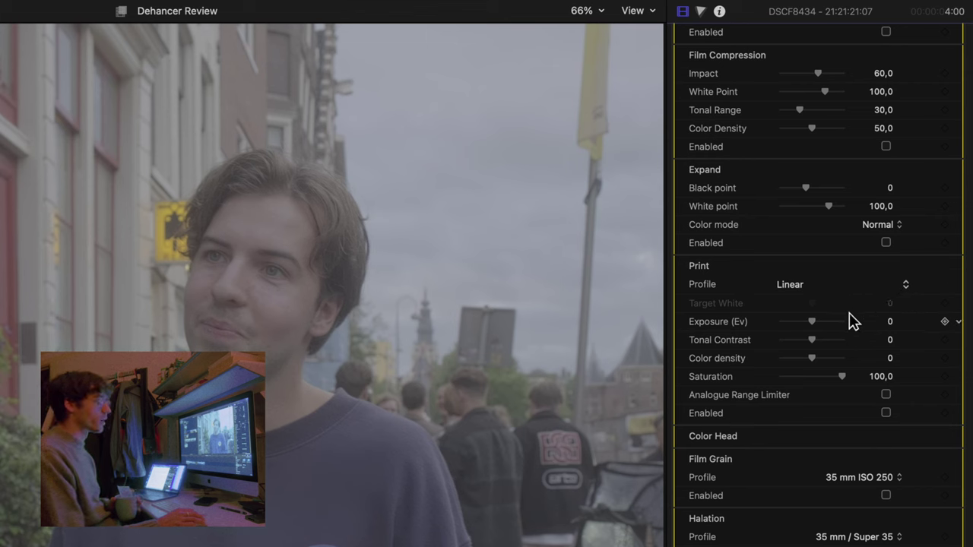
# Check the Print Profile list, collapse Print and expand Color Head.
pyautogui.click(850, 286)
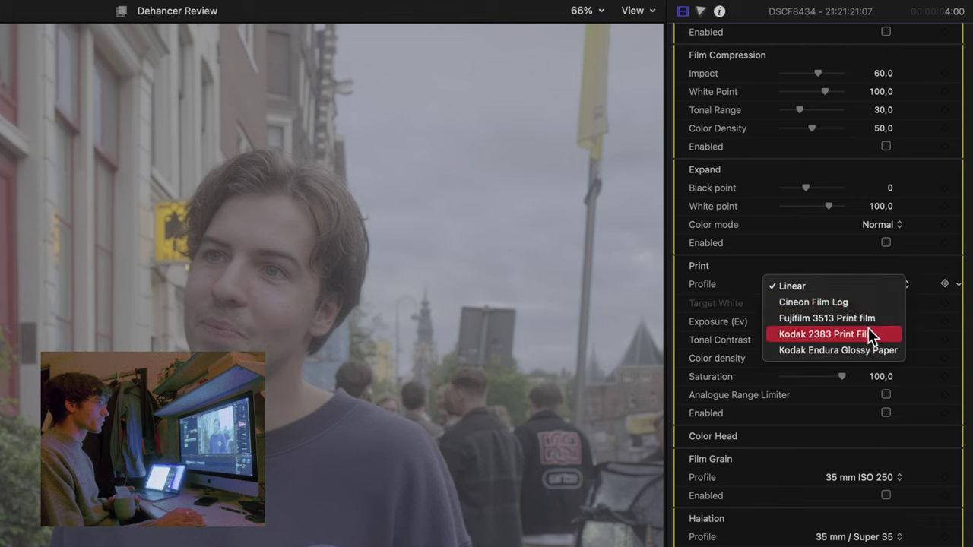
pyautogui.click(841, 267)
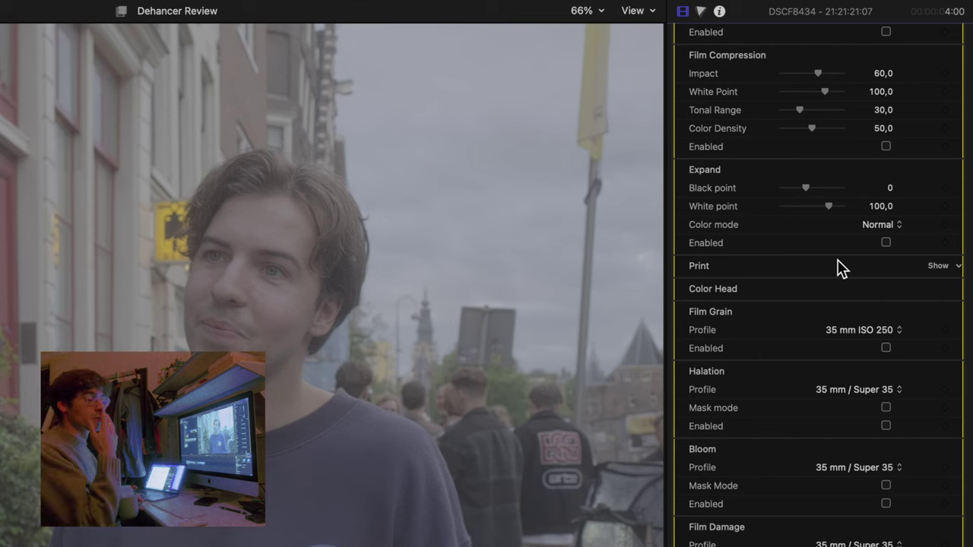
pyautogui.click(908, 289)
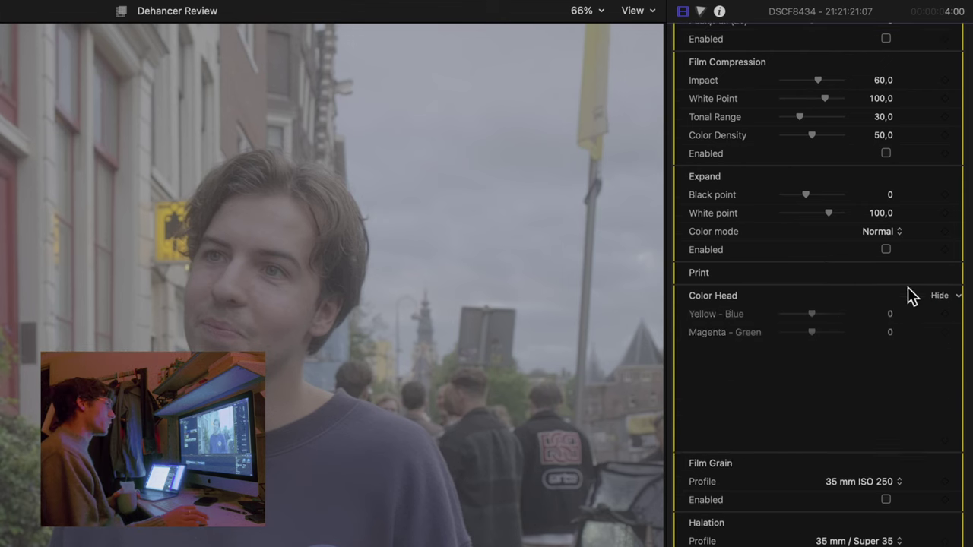
pyautogui.scroll(-2, 805, 259)
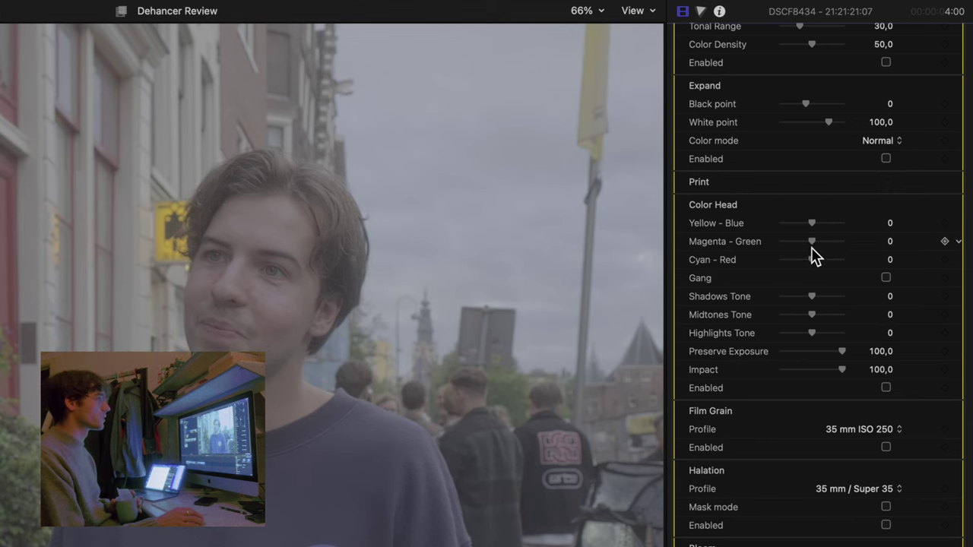
# Collapse Halation and bring up the film grain profile list.
pyautogui.click(844, 470)
pyautogui.scroll(-2, 844, 447)
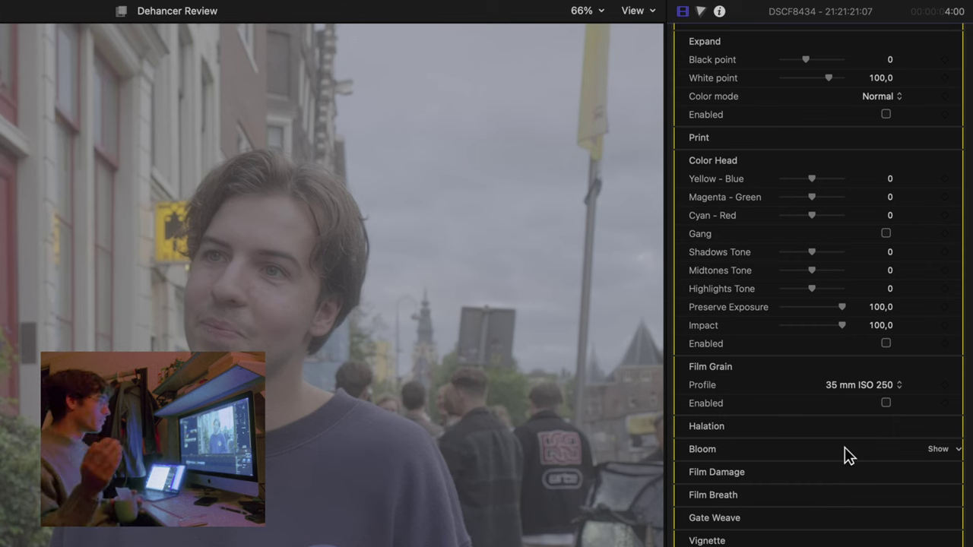
pyautogui.click(873, 385)
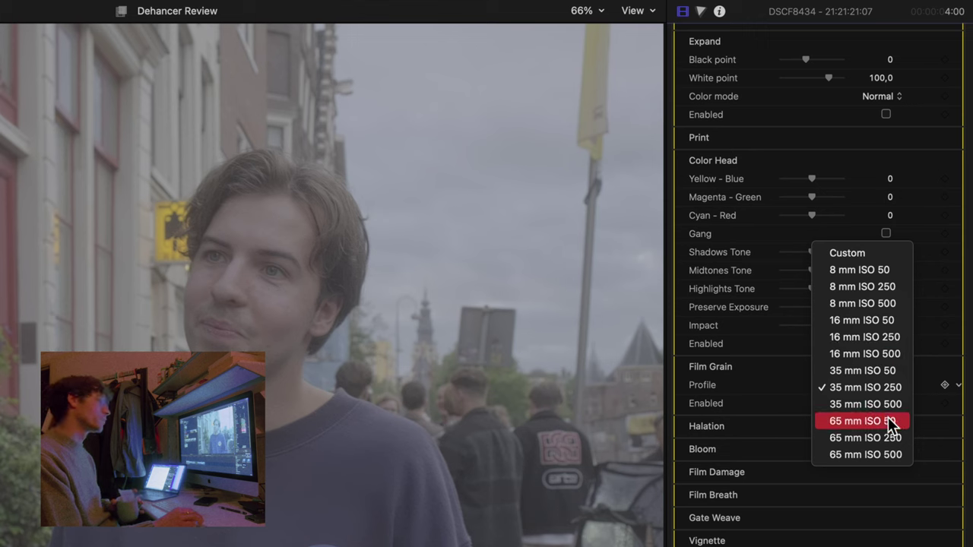
# Set the Film Grain profile to Custom, showing Size 12,0 and Amount 35,0.
pyautogui.click(847, 252)
pyautogui.scroll(-2, 864, 366)
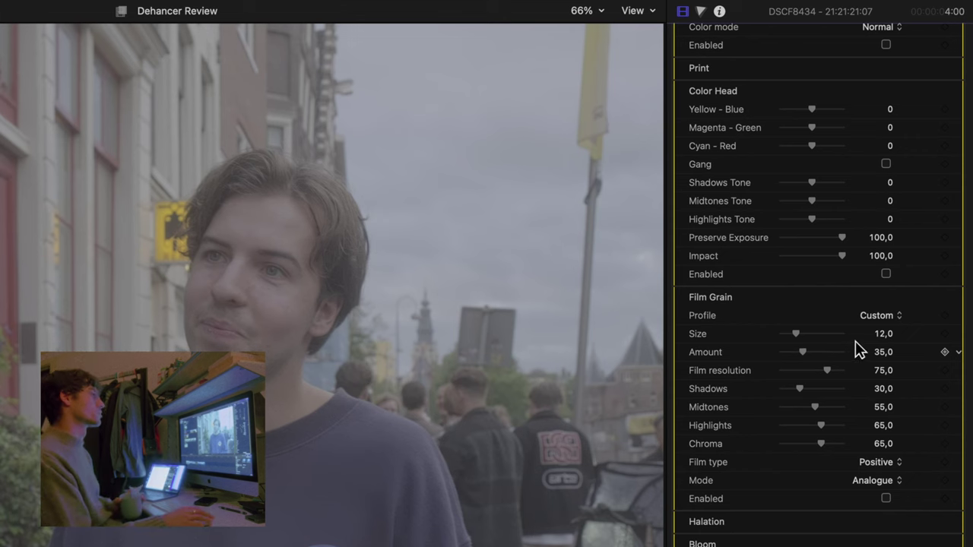
pyautogui.scroll(-1, 874, 487)
pyautogui.scroll(-1, 844, 487)
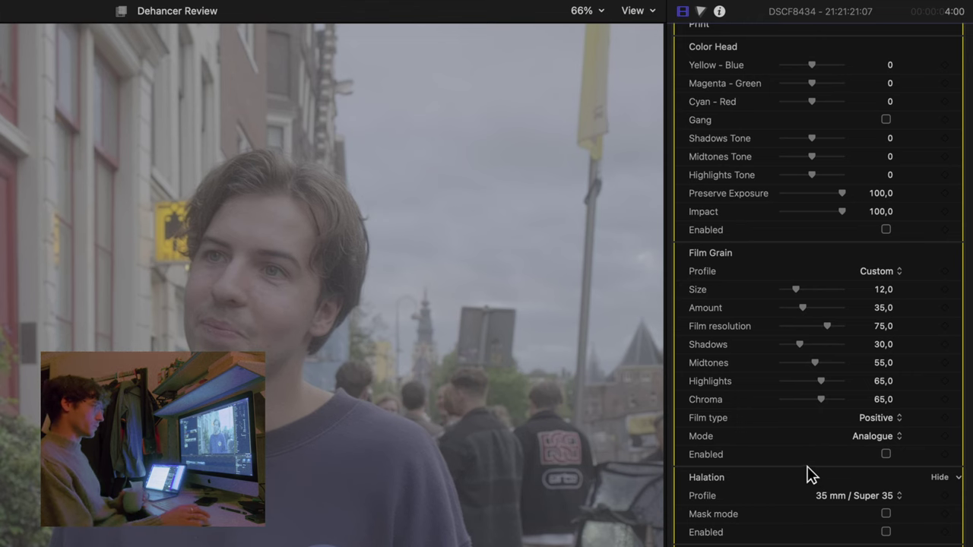
# Expand the Film Damage settings.
pyautogui.scroll(-10, 855, 342)
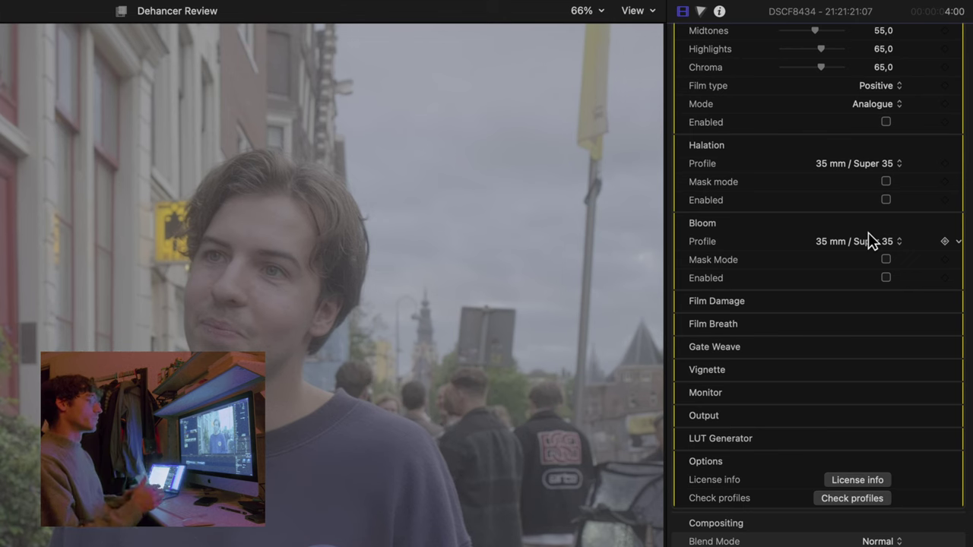
pyautogui.click(825, 301)
pyautogui.scroll(-3, 806, 263)
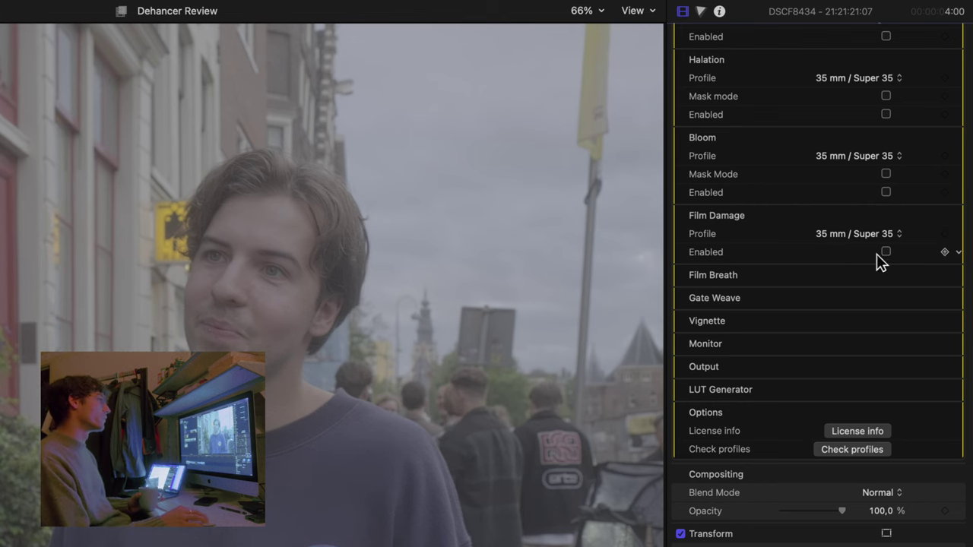
# Set Film Breath to a Custom profile and expand Gate Weave.
pyautogui.click(938, 275)
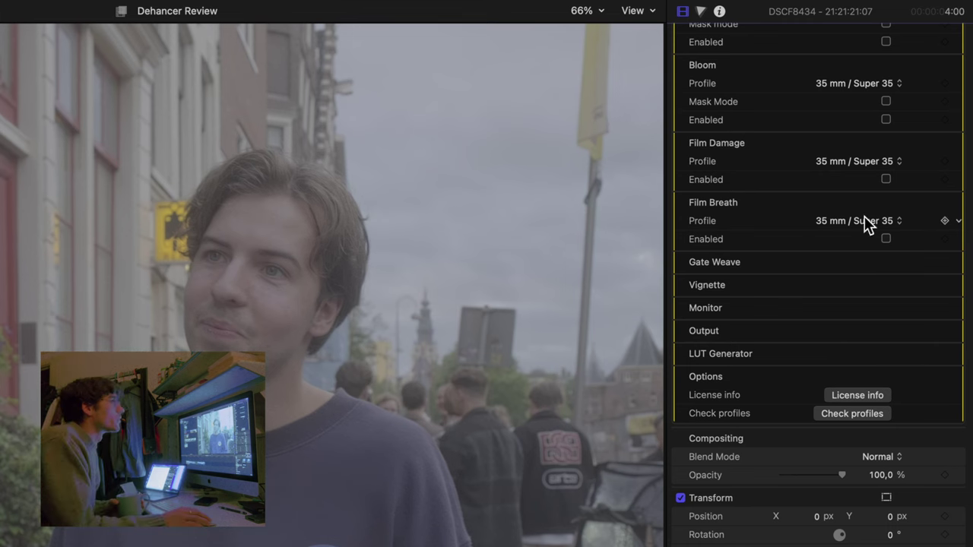
pyautogui.click(869, 222)
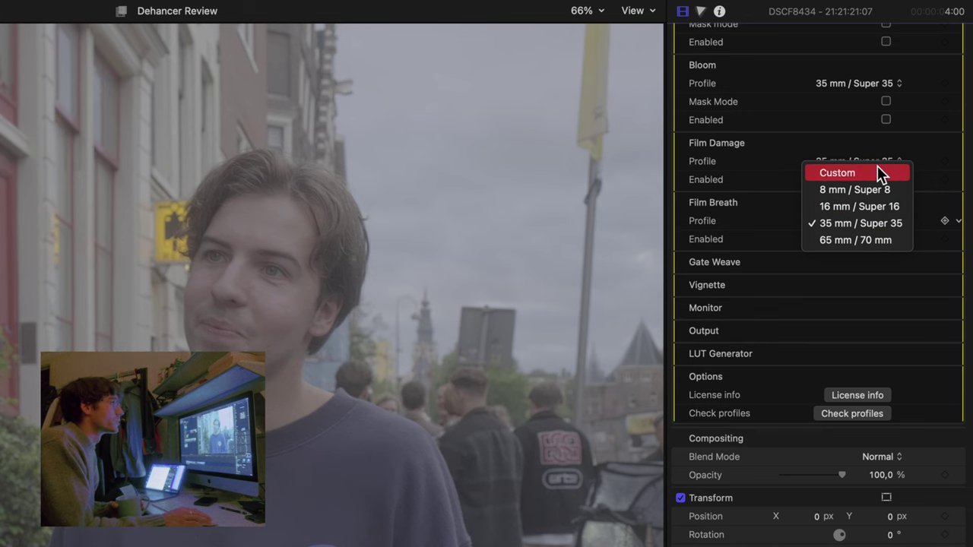
pyautogui.click(856, 146)
pyautogui.click(867, 219)
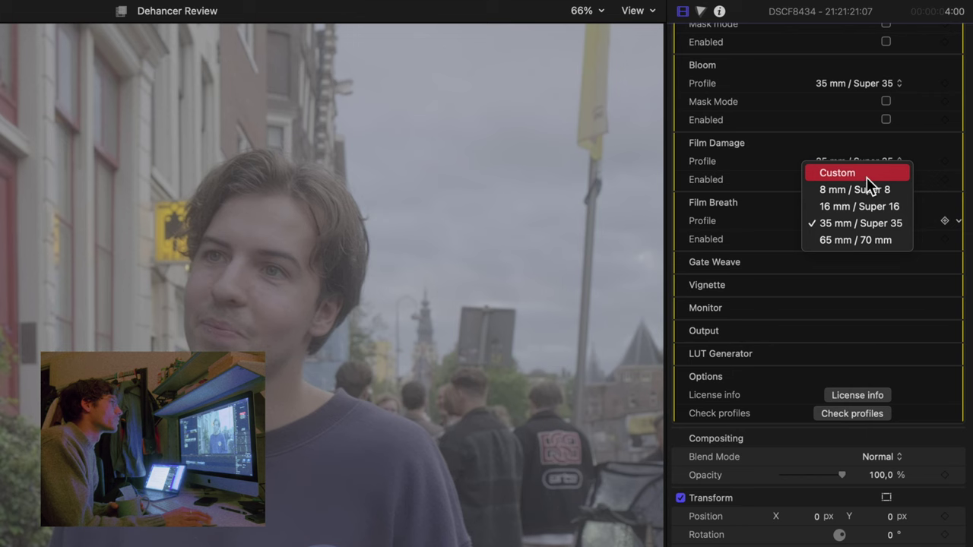
pyautogui.click(867, 177)
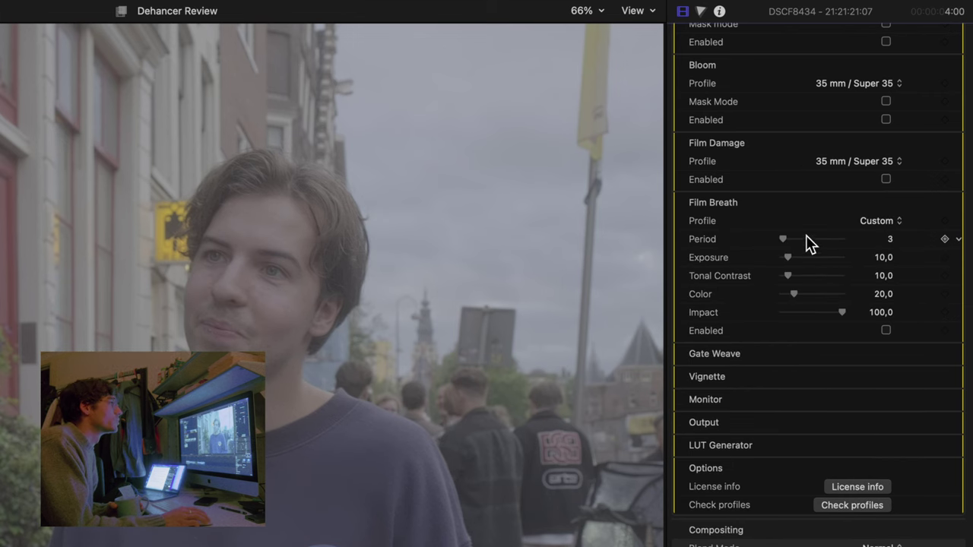
pyautogui.click(849, 354)
pyautogui.scroll(-3, 849, 336)
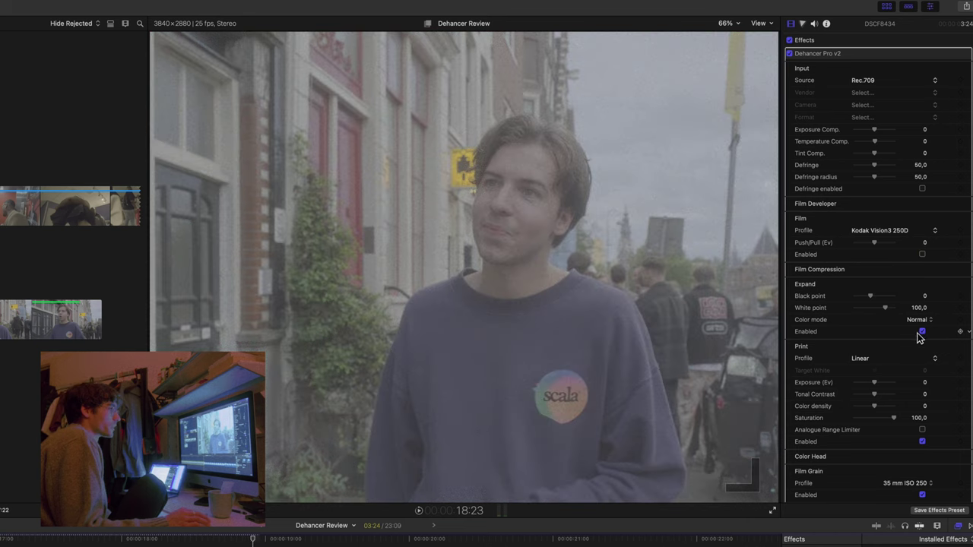
# Turn off Expand and set the source camera to Fujifilm X-H2S in F-Log2.
pyautogui.click(922, 332)
pyautogui.click(887, 80)
pyautogui.click(882, 124)
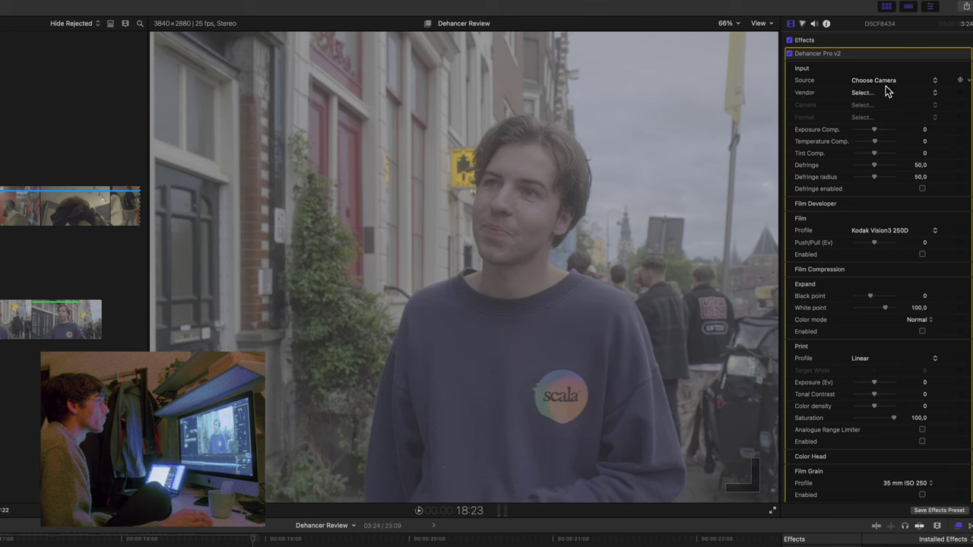
pyautogui.click(895, 93)
pyautogui.click(893, 153)
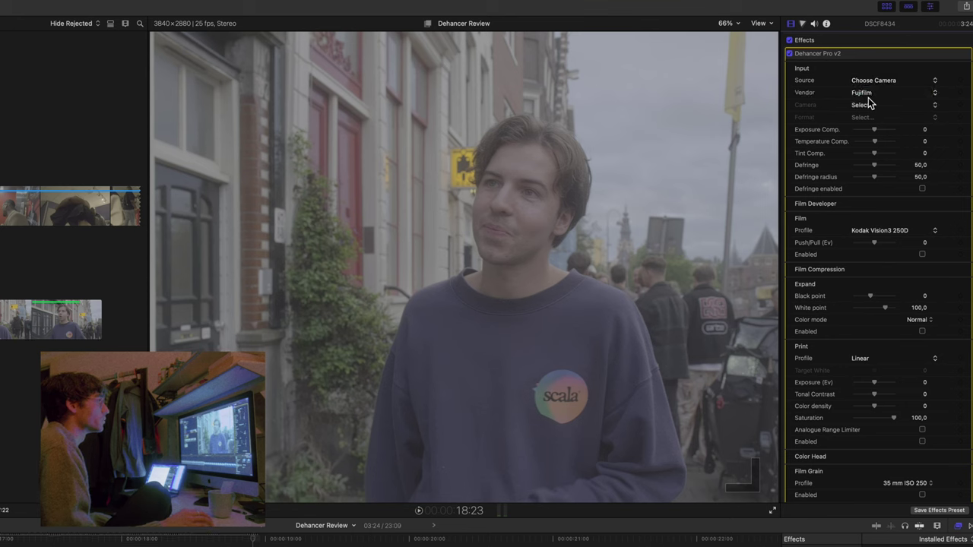
pyautogui.click(875, 105)
pyautogui.click(881, 117)
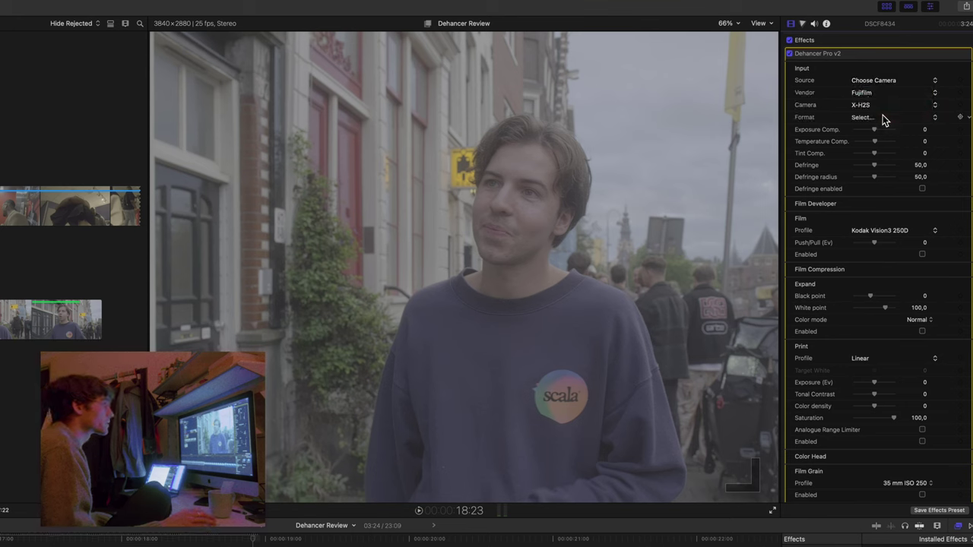
pyautogui.click(883, 114)
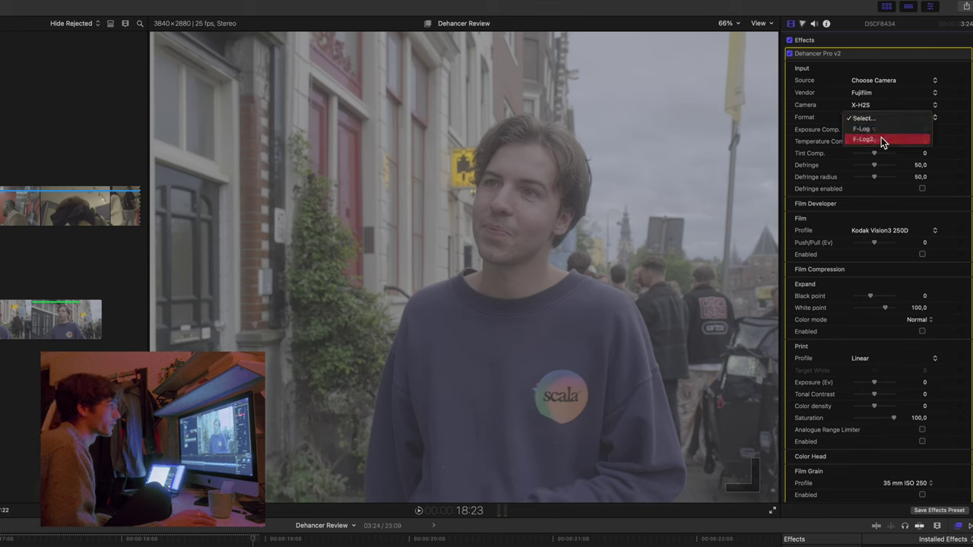
pyautogui.click(882, 137)
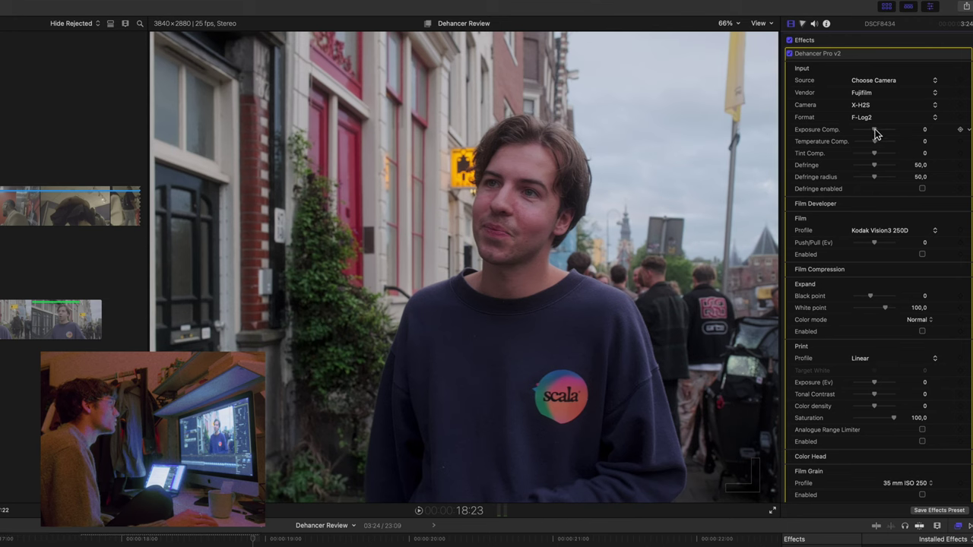
# Set exposure compensation 0,04, tint -3,0 and temperature -8,0.
pyautogui.moveTo(875, 134); pyautogui.dragTo(875, 134)
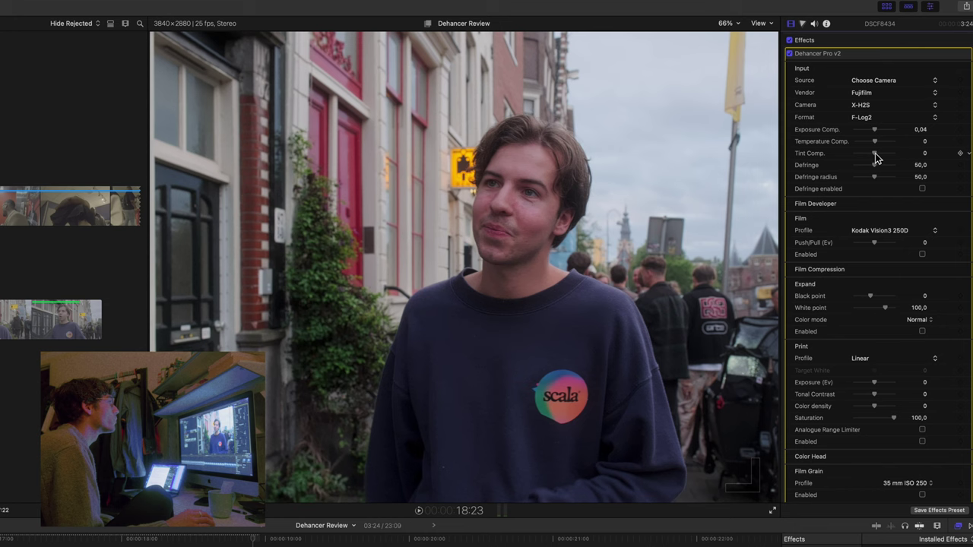
pyautogui.moveTo(875, 152); pyautogui.dragTo(875, 153)
pyautogui.moveTo(875, 142); pyautogui.dragTo(875, 145)
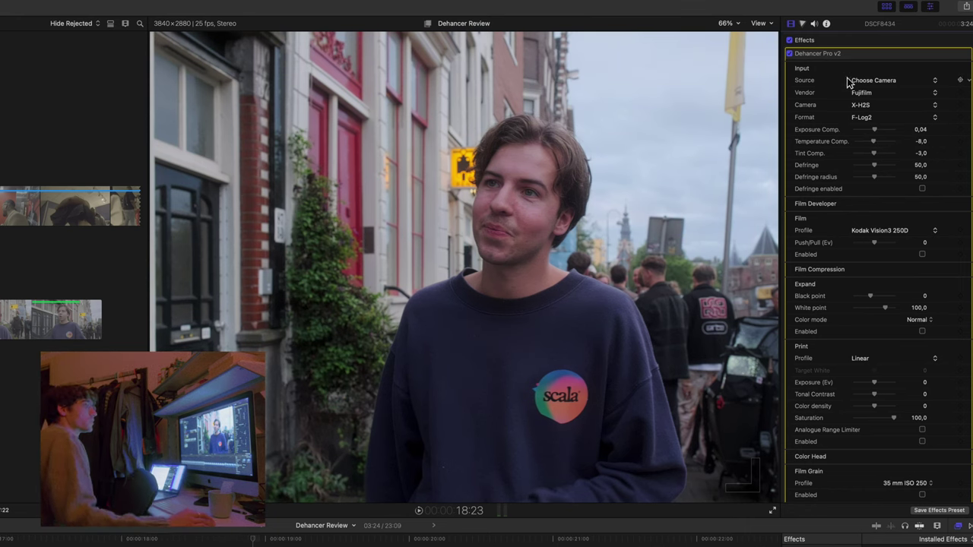
# Compare Dehancer off and on, then enable Film Developer and try the contrast boost.
pyautogui.click(791, 54)
pyautogui.click(791, 54)
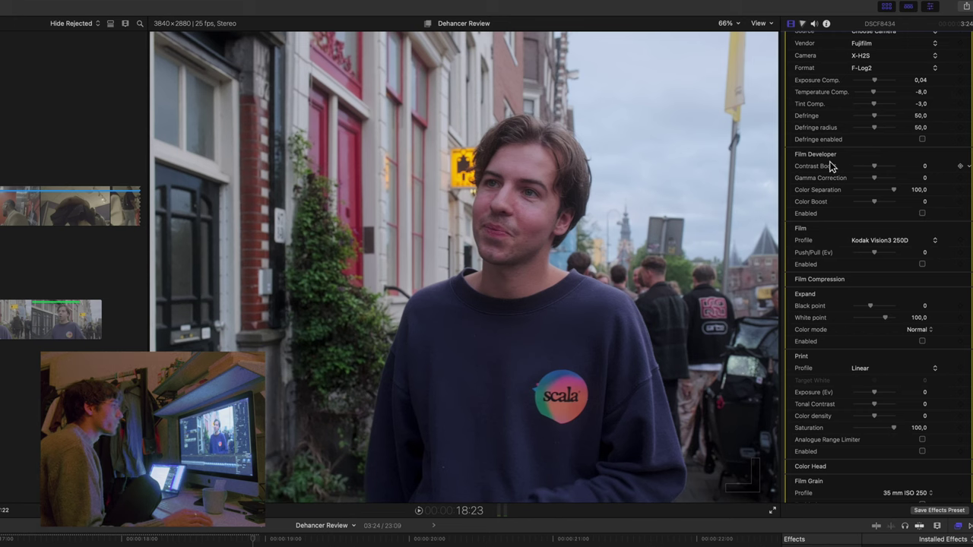
pyautogui.click(923, 214)
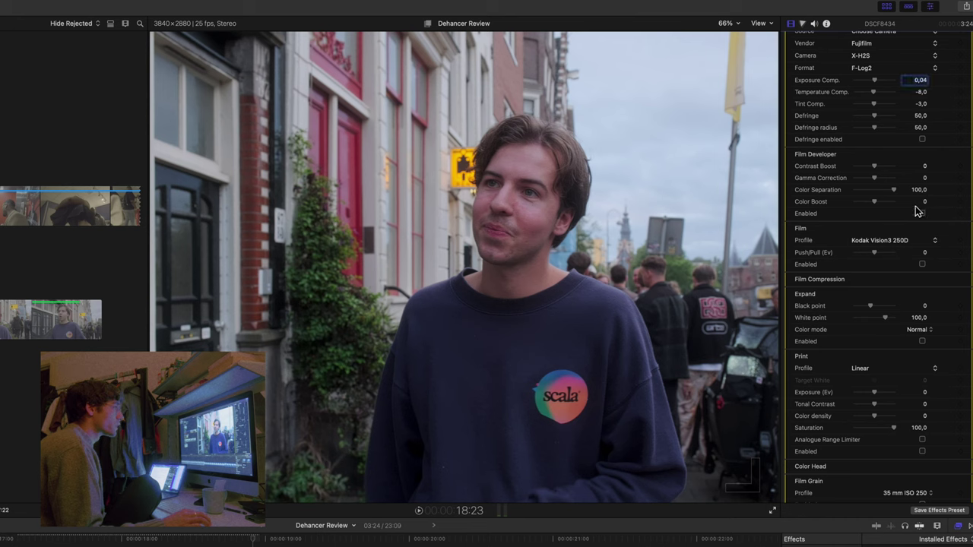
pyautogui.moveTo(876, 167); pyautogui.dragTo(867, 170)
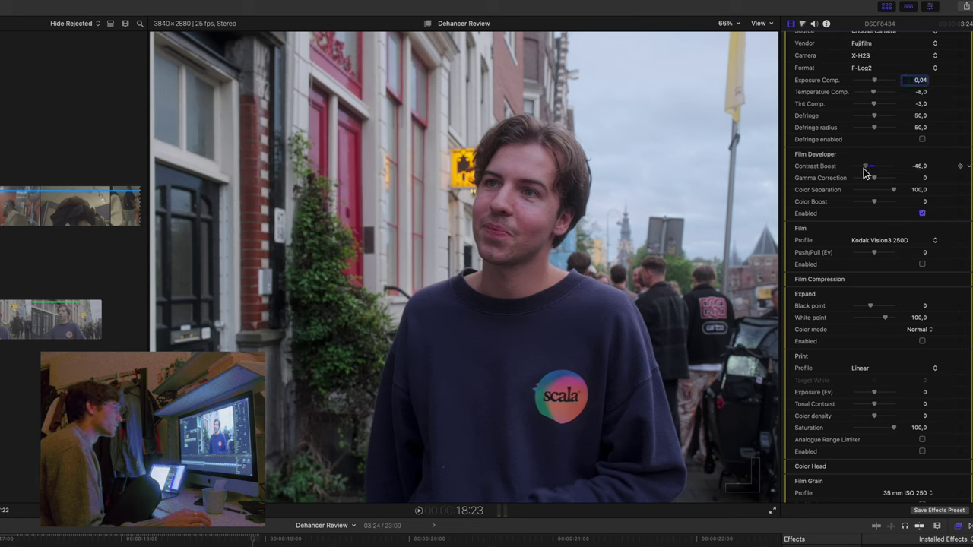
pyautogui.scroll(-2, 913, 228)
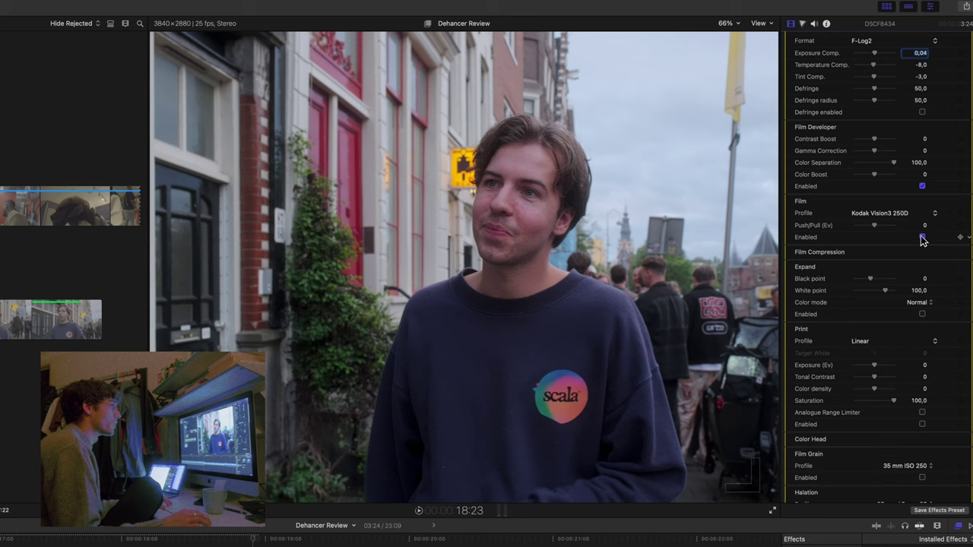
# Try Fujicolor Print (Industrial), Superia 200, Neopan Acros 100 and Kodak Aerocolor IV 125 stocks.
pyautogui.click(903, 214)
pyautogui.scroll(6, 893, 196)
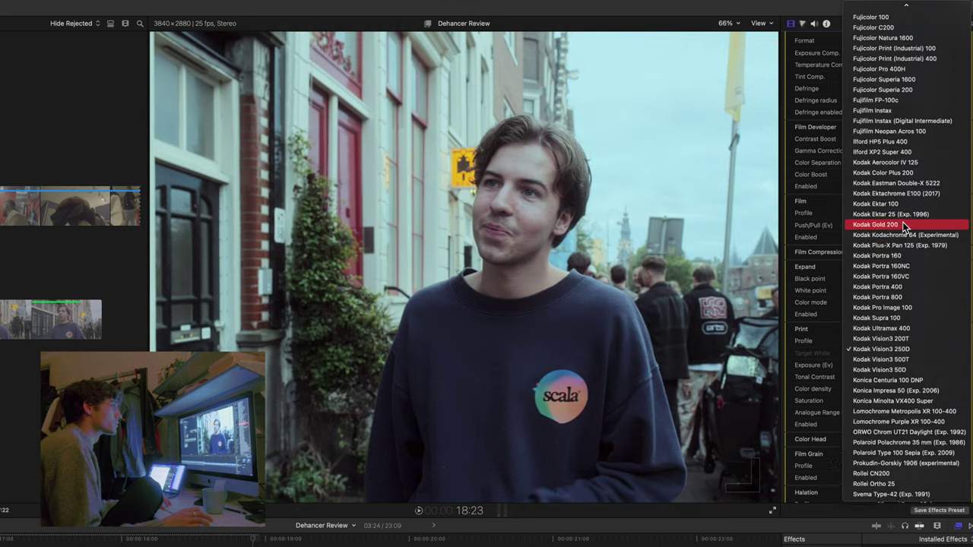
pyautogui.click(893, 185)
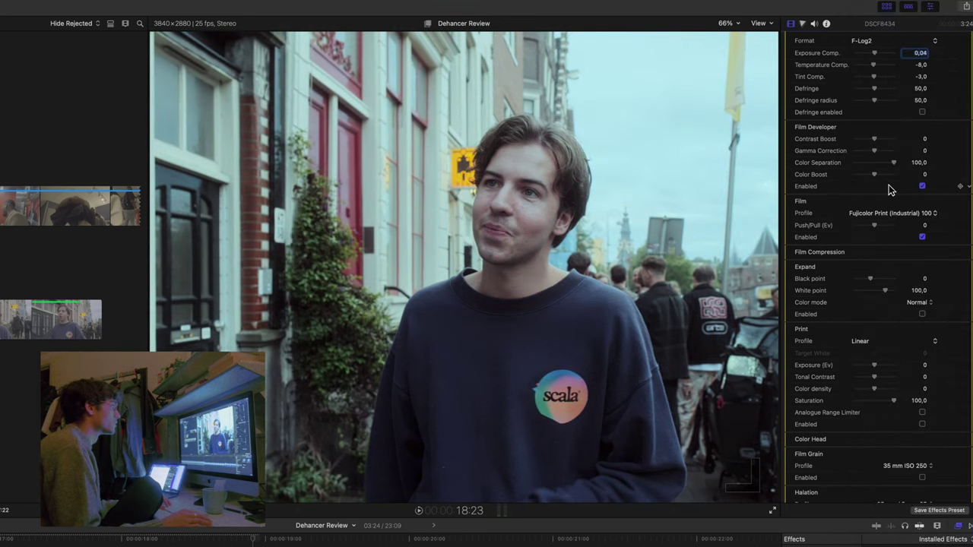
pyautogui.click(896, 214)
pyautogui.click(896, 242)
pyautogui.click(895, 216)
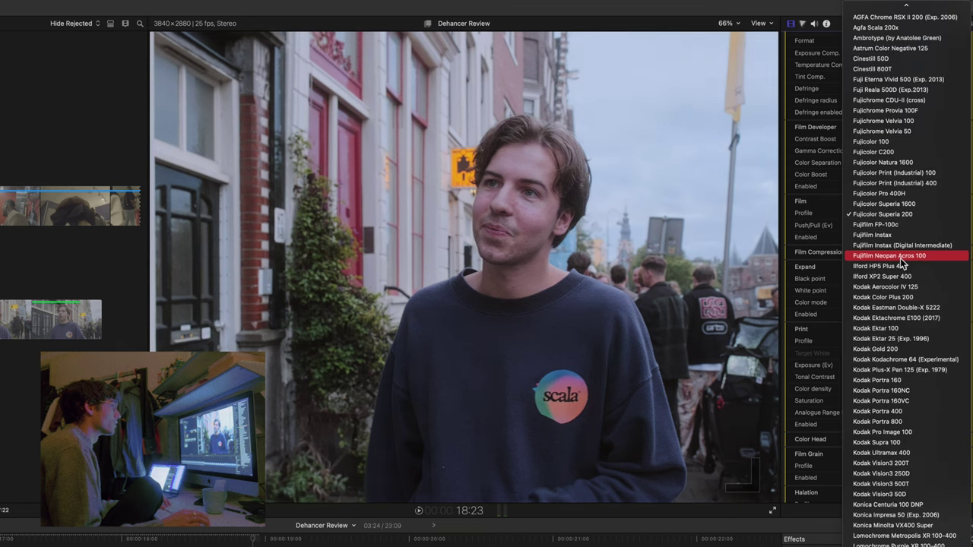
pyautogui.click(900, 257)
pyautogui.click(900, 212)
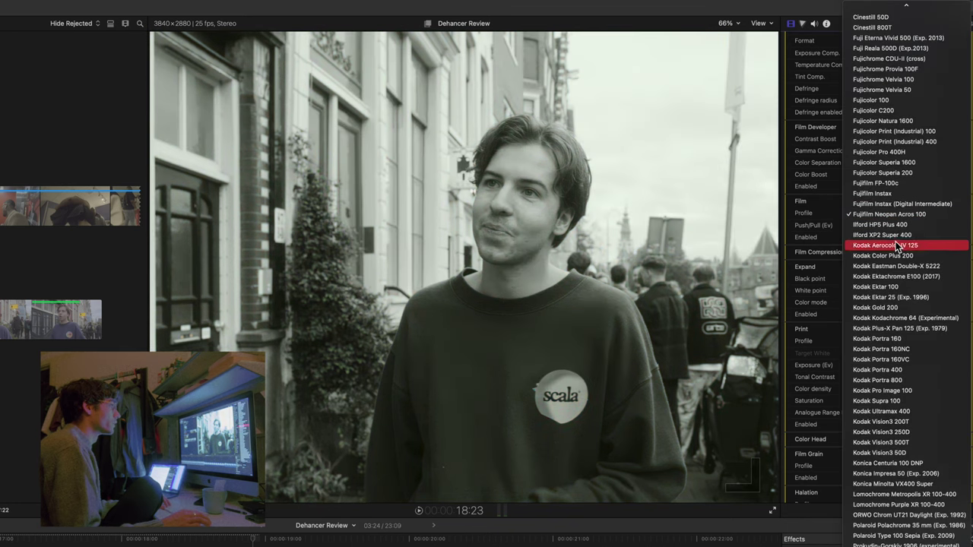
pyautogui.click(898, 245)
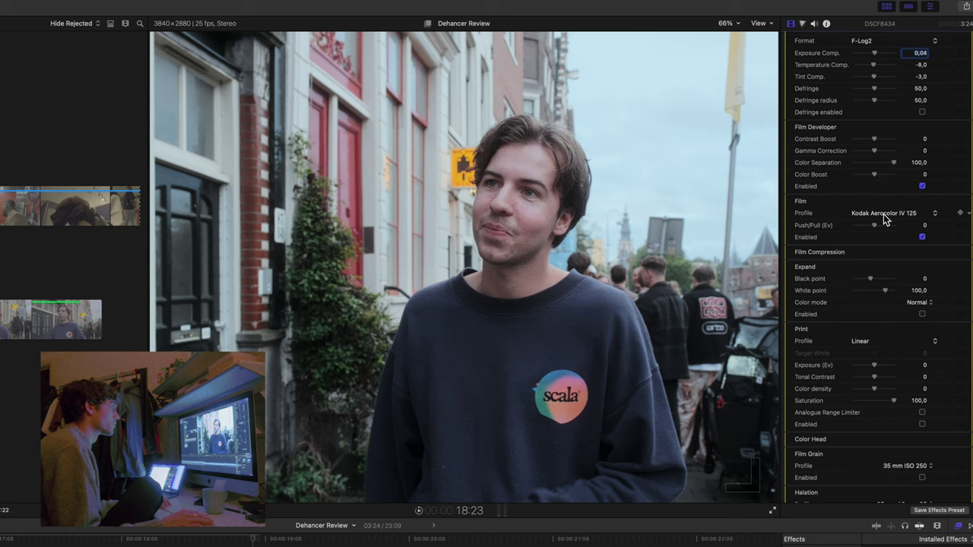
# Compare Fujichrome Velvia 100 and Velvia 50, settling on Velvia 100.
pyautogui.click(883, 213)
pyautogui.click(889, 223)
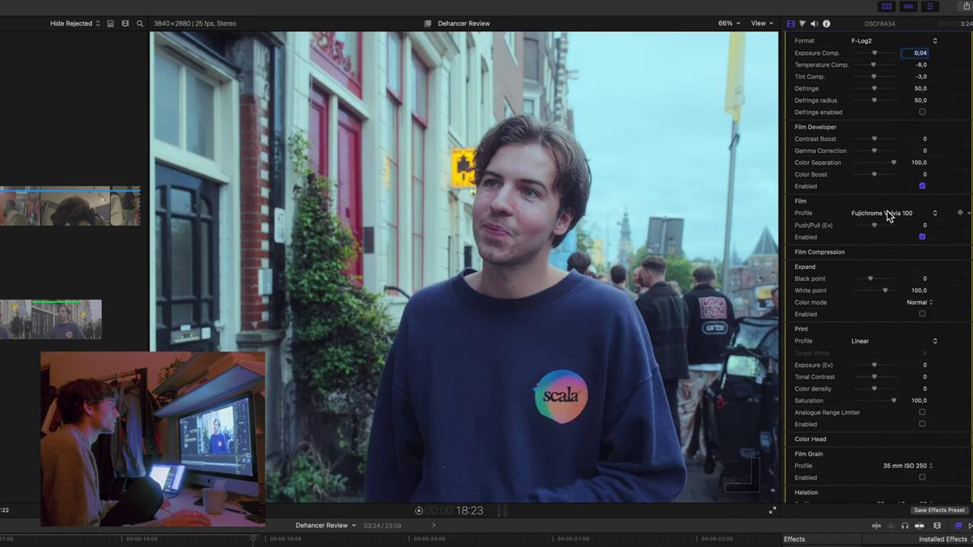
pyautogui.click(887, 212)
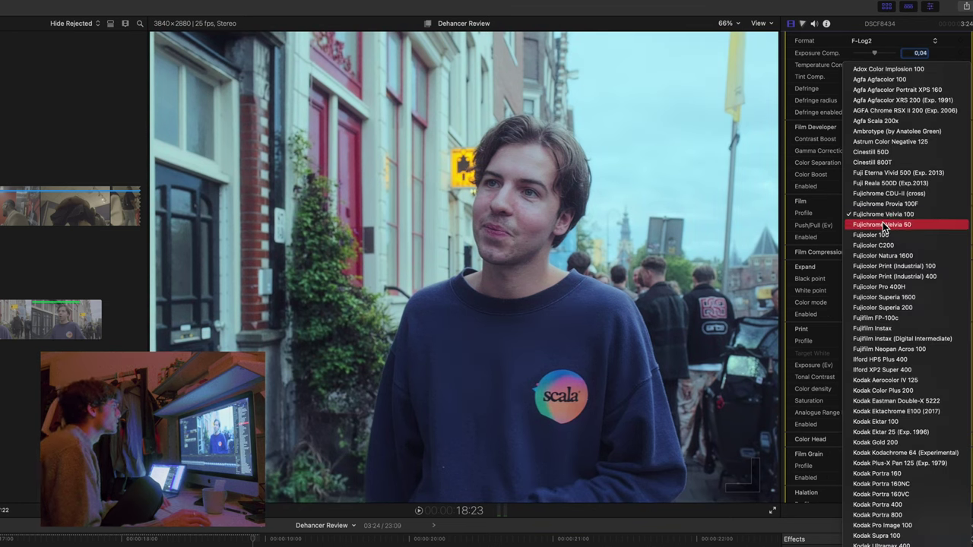
pyautogui.click(882, 222)
pyautogui.click(884, 220)
pyautogui.click(884, 215)
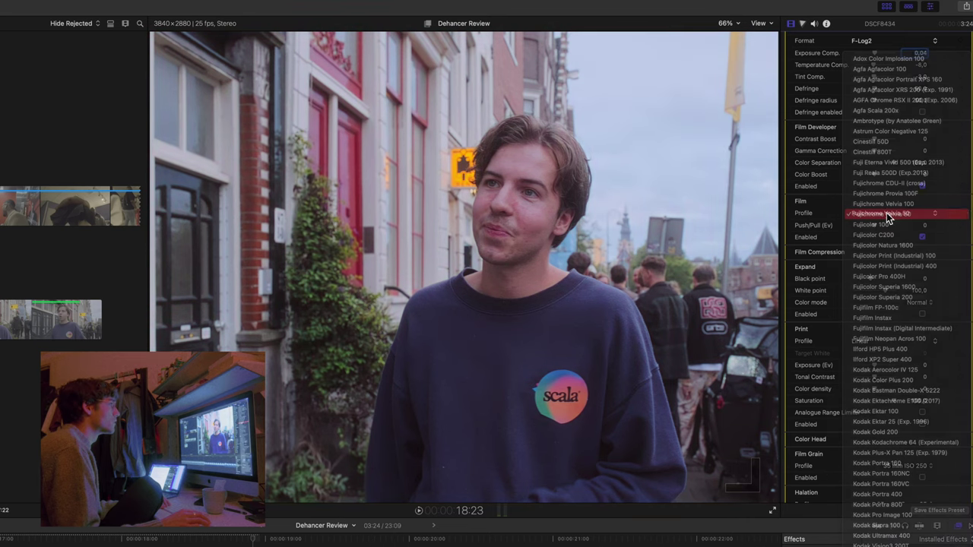
pyautogui.click(885, 212)
pyautogui.click(886, 203)
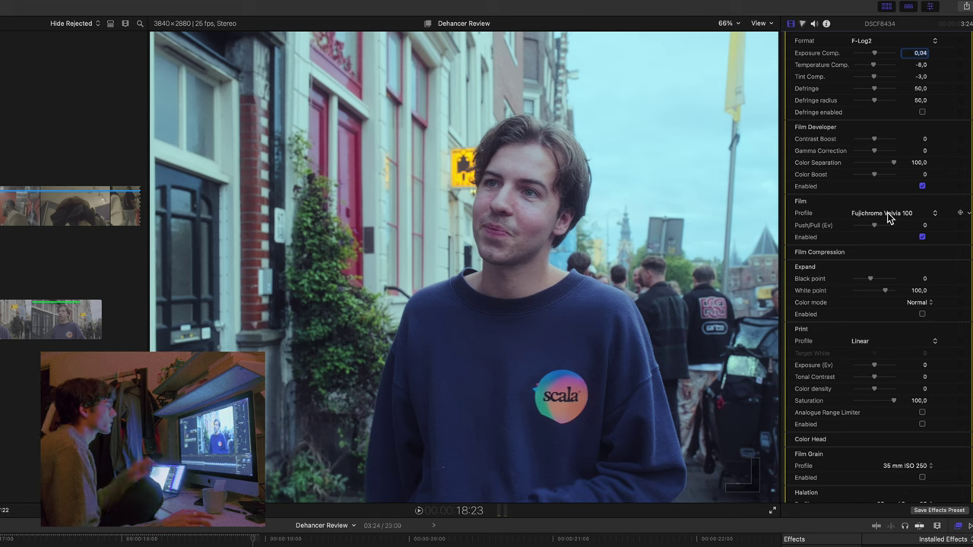
pyautogui.click(887, 213)
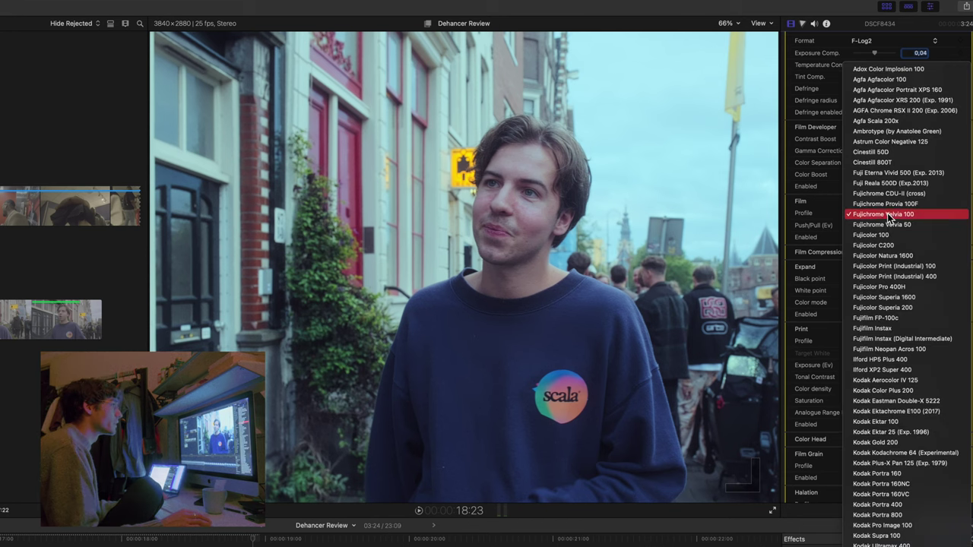
pyautogui.click(890, 210)
# Set Film Developer contrast boost -24, gamma correction 22, colour boost 36, leaving push/pull at 0.
pyautogui.scroll(-1, 892, 205)
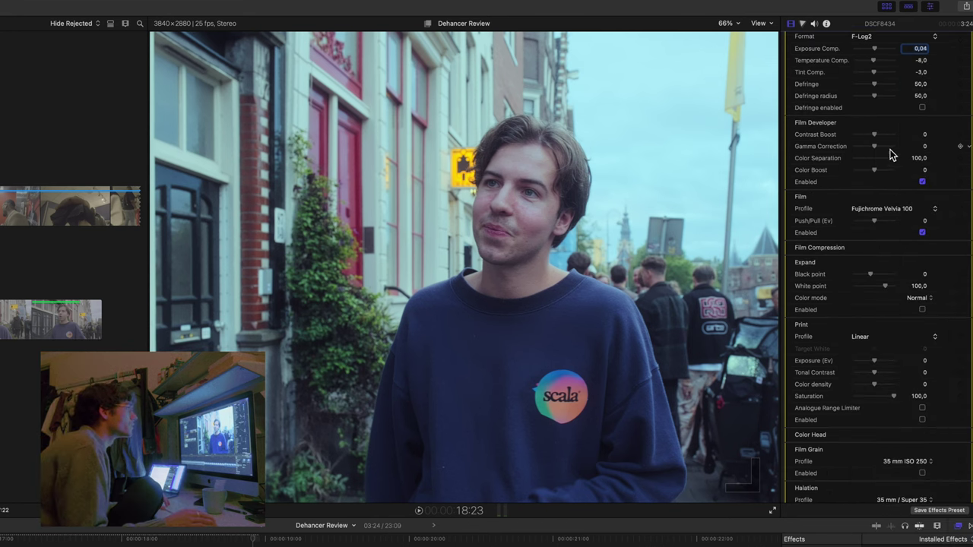
pyautogui.scroll(3, 855, 137)
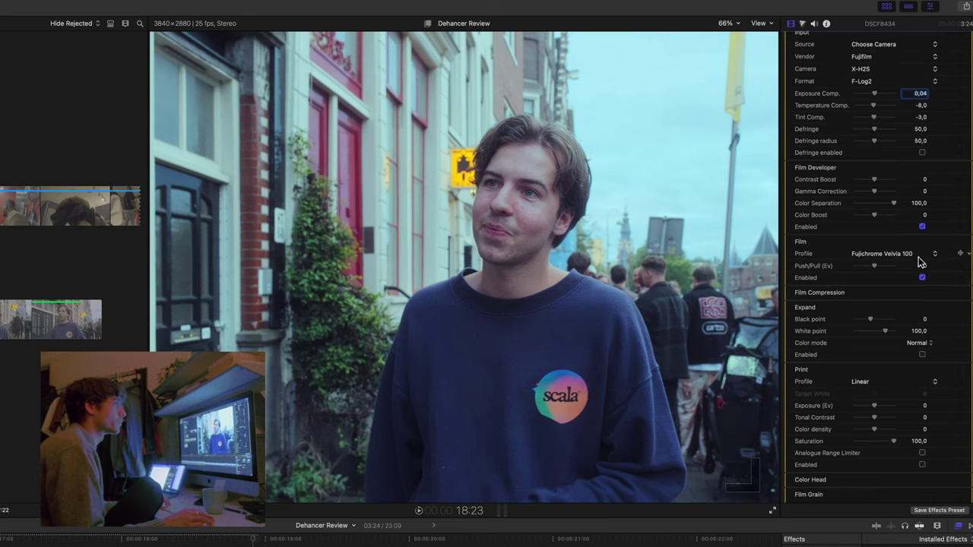
pyautogui.moveTo(874, 182); pyautogui.dragTo(874, 184)
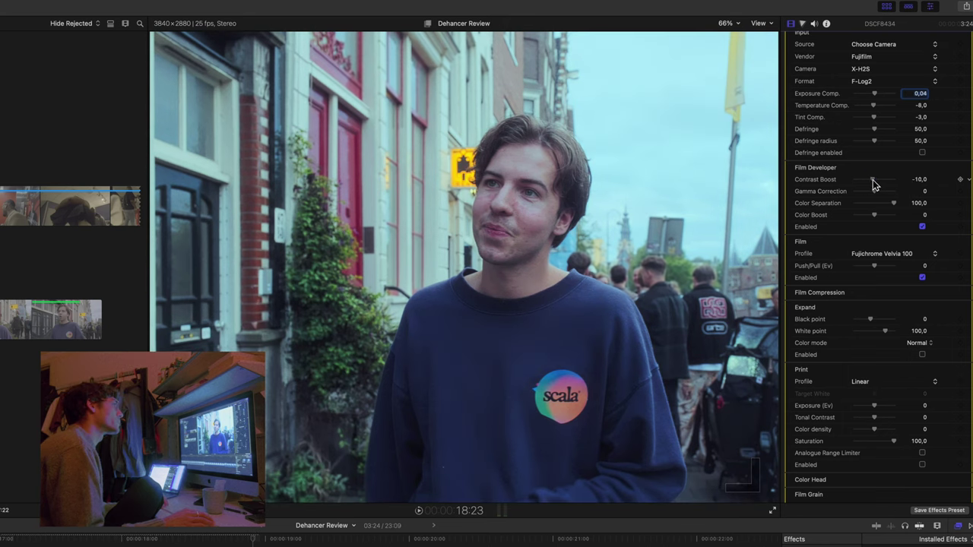
pyautogui.moveTo(873, 184); pyautogui.dragTo(870, 185)
pyautogui.moveTo(874, 192)
pyautogui.mouseDown()
pyautogui.moveTo(895, 196)
pyautogui.moveTo(882, 196)
pyautogui.mouseUp()
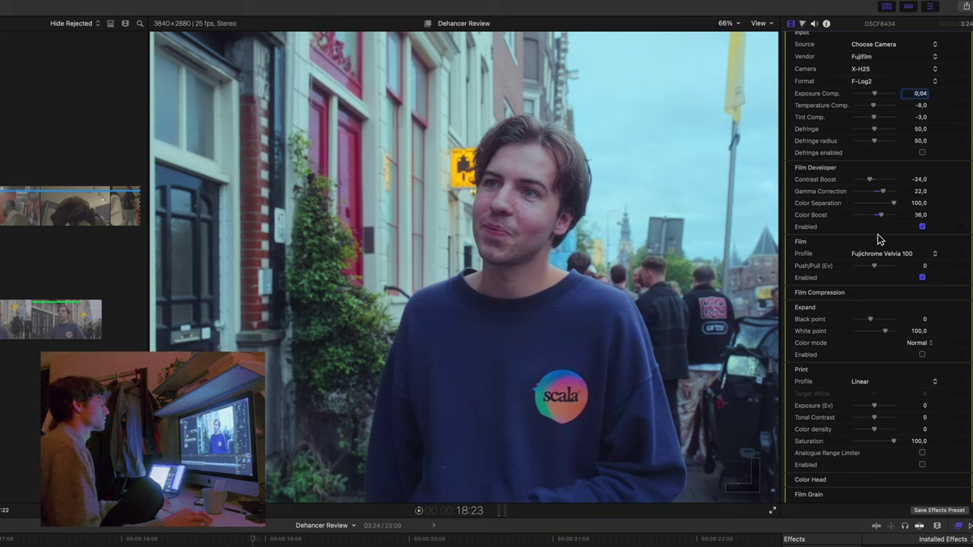
pyautogui.scroll(-3, 879, 224)
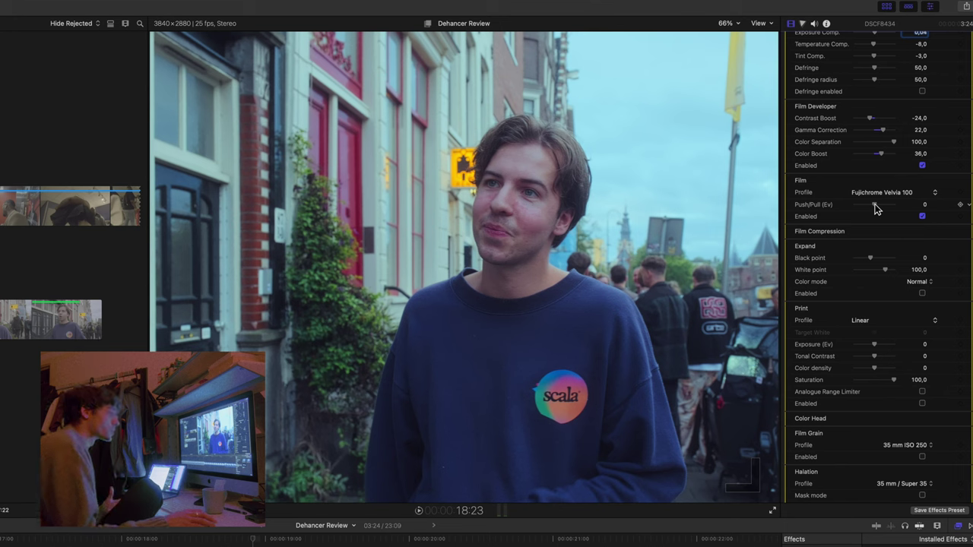
pyautogui.moveTo(875, 205); pyautogui.dragTo(875, 206)
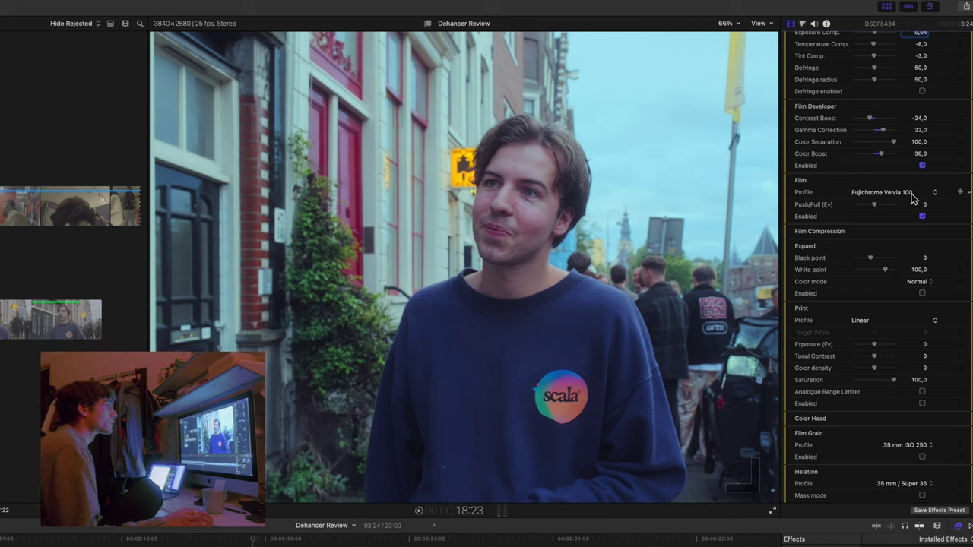
# Expand and enable Film Compression, toggling it repeatedly to compare the grade.
pyautogui.click(893, 232)
pyautogui.scroll(-3, 905, 198)
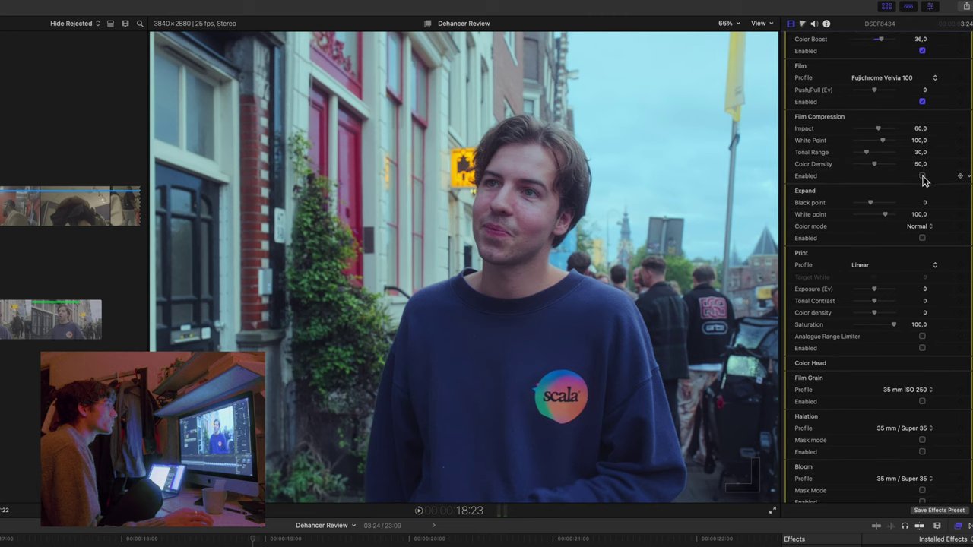
pyautogui.click(923, 177)
pyautogui.scroll(1, 912, 186)
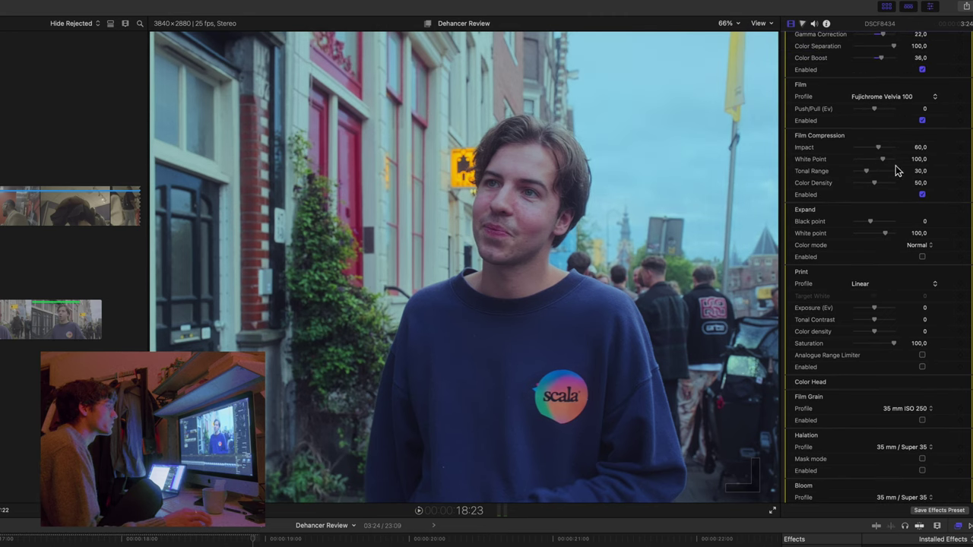
pyautogui.click(922, 195)
pyautogui.click(923, 196)
pyautogui.click(924, 196)
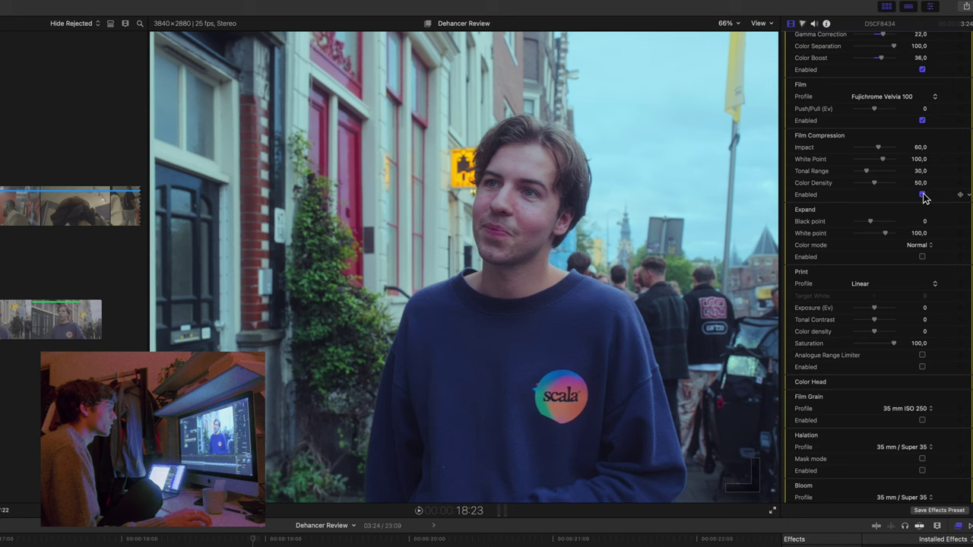
pyautogui.click(922, 195)
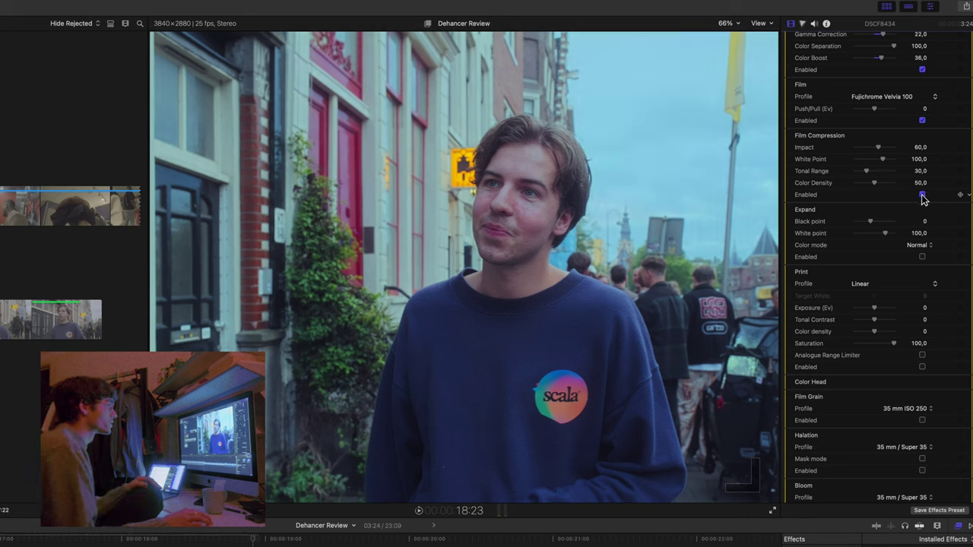
pyautogui.click(923, 198)
pyautogui.click(923, 196)
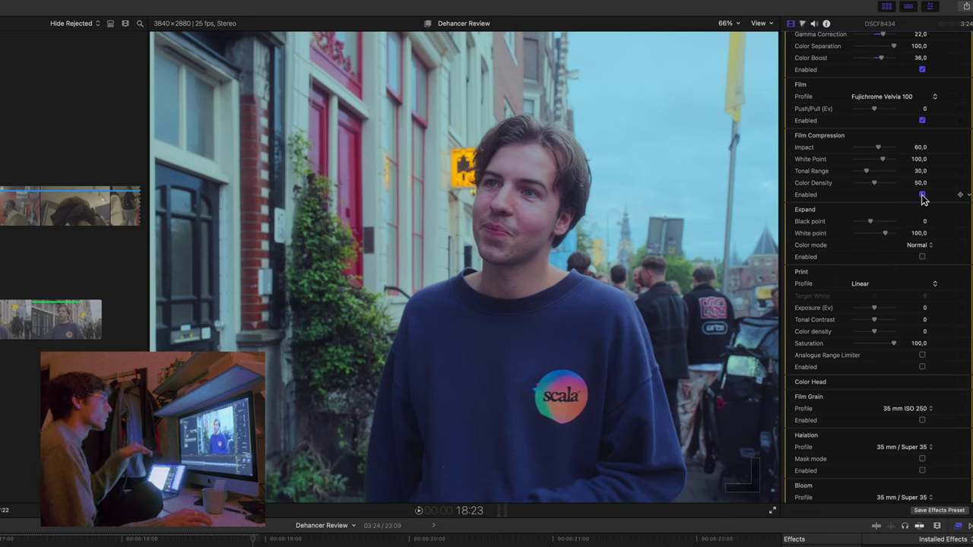
pyautogui.click(923, 196)
pyautogui.click(922, 197)
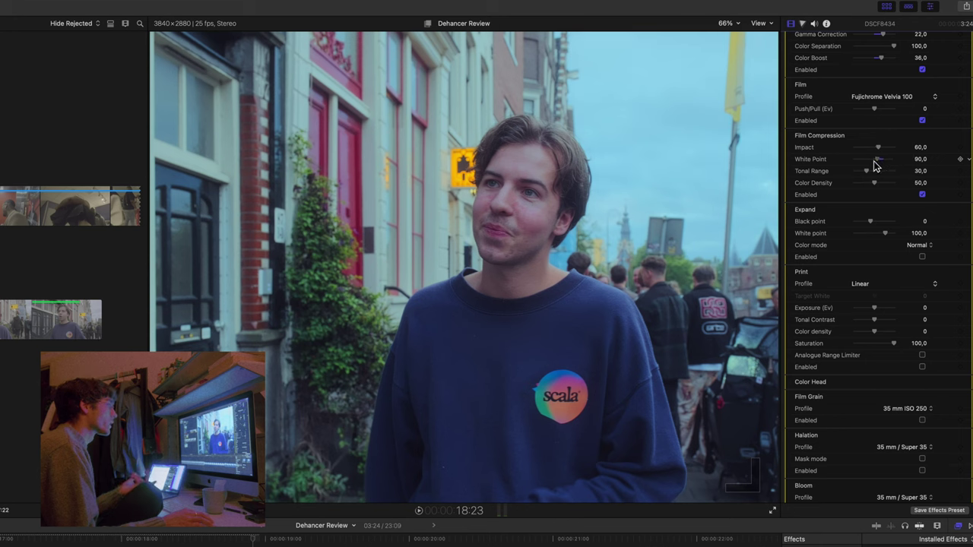
# Set Film Compression White Point to 73 and Tonal Range to about 70, keeping it enabled.
pyautogui.moveTo(877, 159)
pyautogui.mouseDown()
pyautogui.moveTo(867, 162)
pyautogui.moveTo(875, 149)
pyautogui.mouseUp()
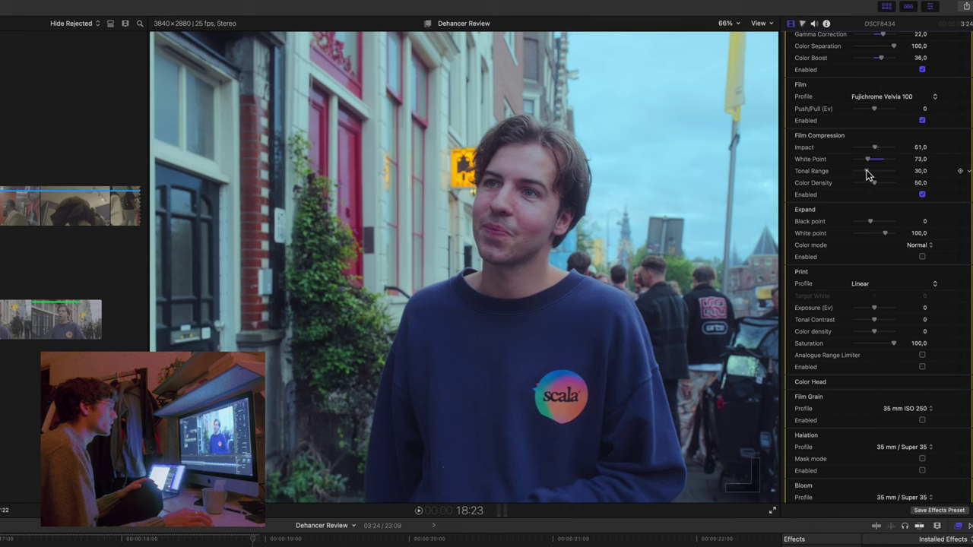
pyautogui.moveTo(871, 174); pyautogui.dragTo(857, 176)
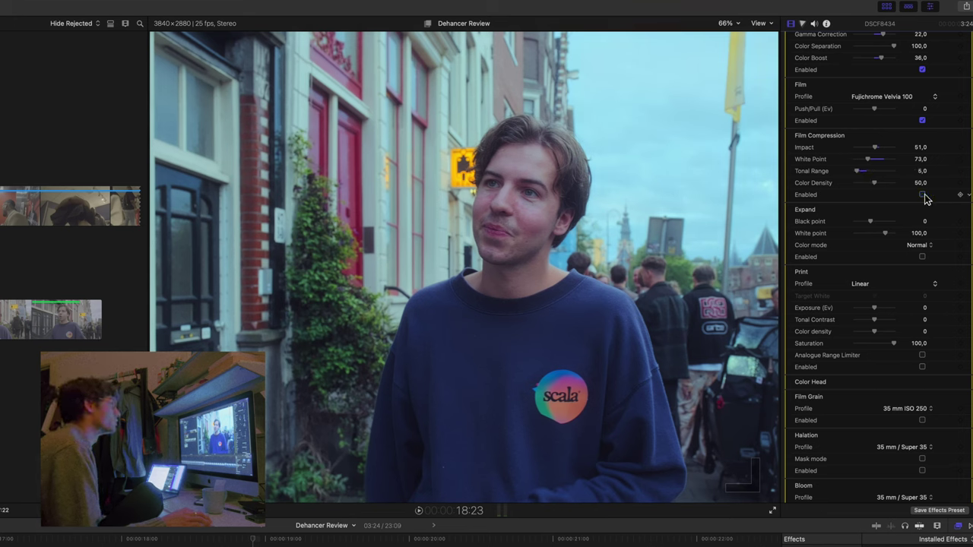
pyautogui.click(923, 196)
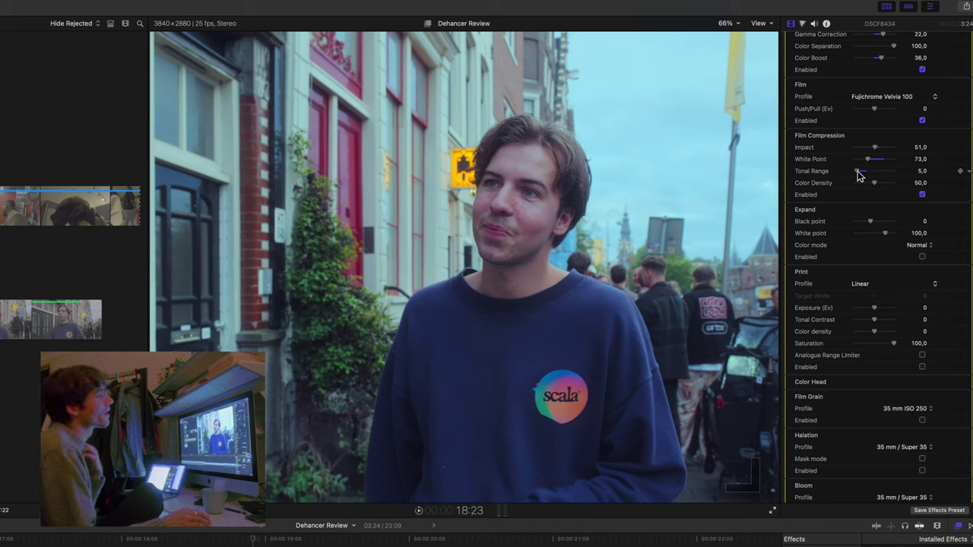
pyautogui.moveTo(858, 176); pyautogui.dragTo(892, 175)
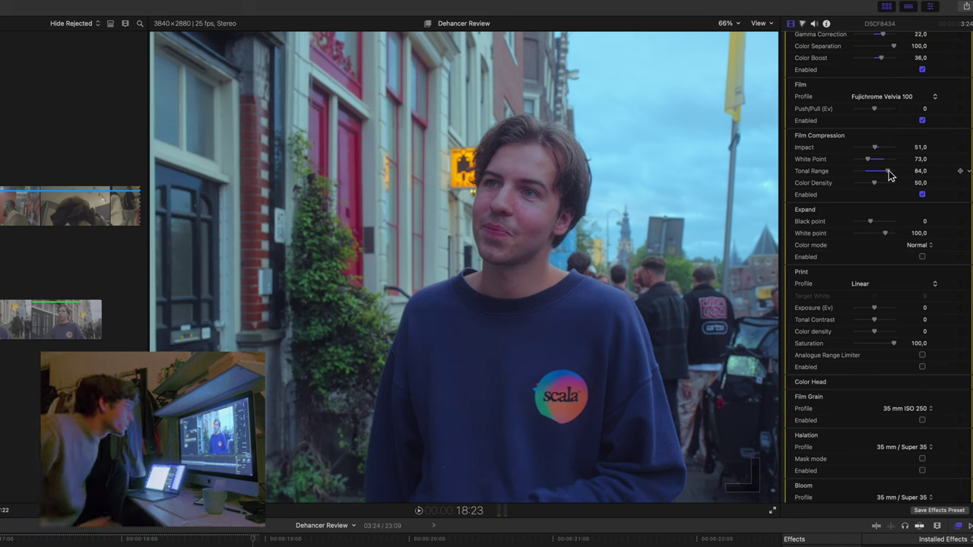
pyautogui.moveTo(891, 176); pyautogui.dragTo(885, 187)
# Toggle Dehancer Pro v2 off and on to compare the clip.
pyautogui.scroll(5, 885, 187)
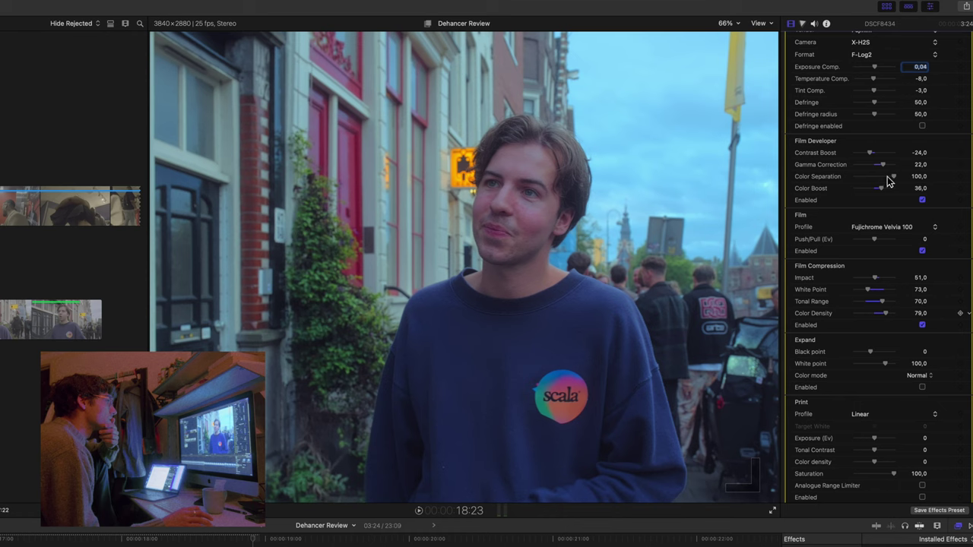
pyautogui.click(789, 54)
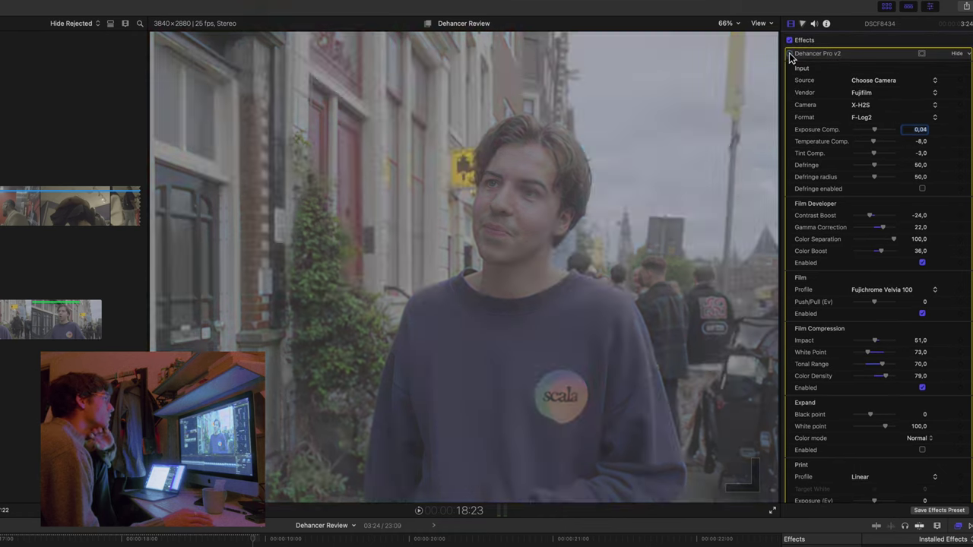
pyautogui.click(790, 54)
pyautogui.click(790, 54)
pyautogui.click(790, 54)
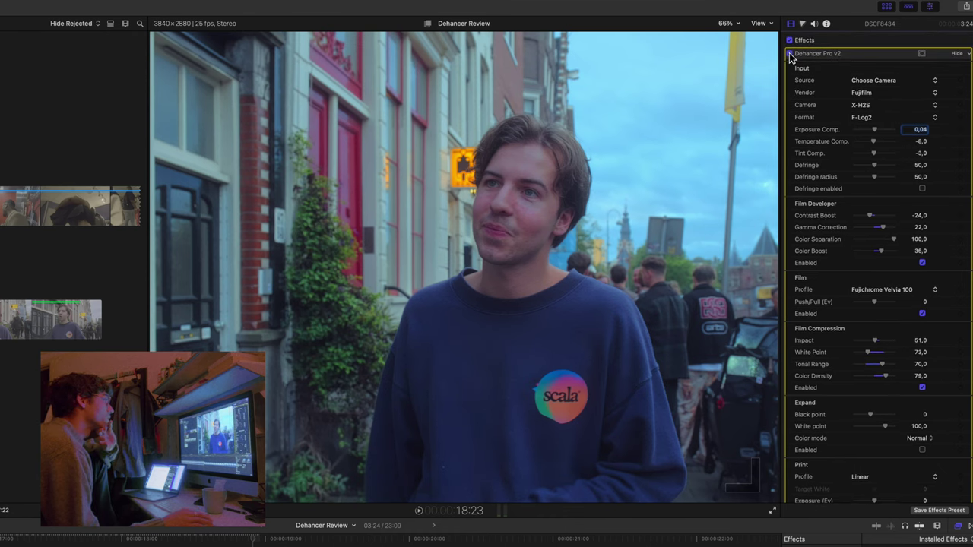
# Hide the media browser and show the waveform scope.
pyautogui.scroll(-5, 876, 216)
pyautogui.press('ctrl+super+1')
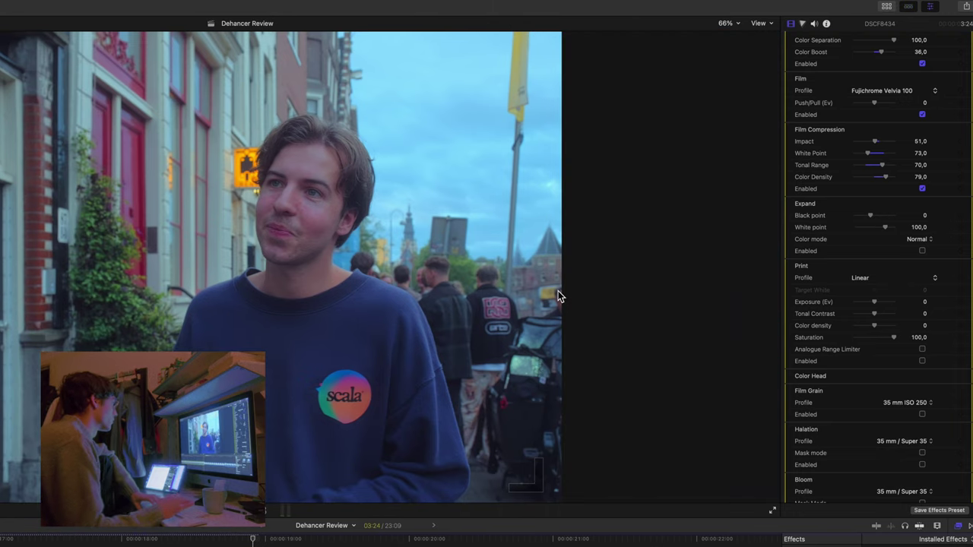
pyautogui.press('super+7')
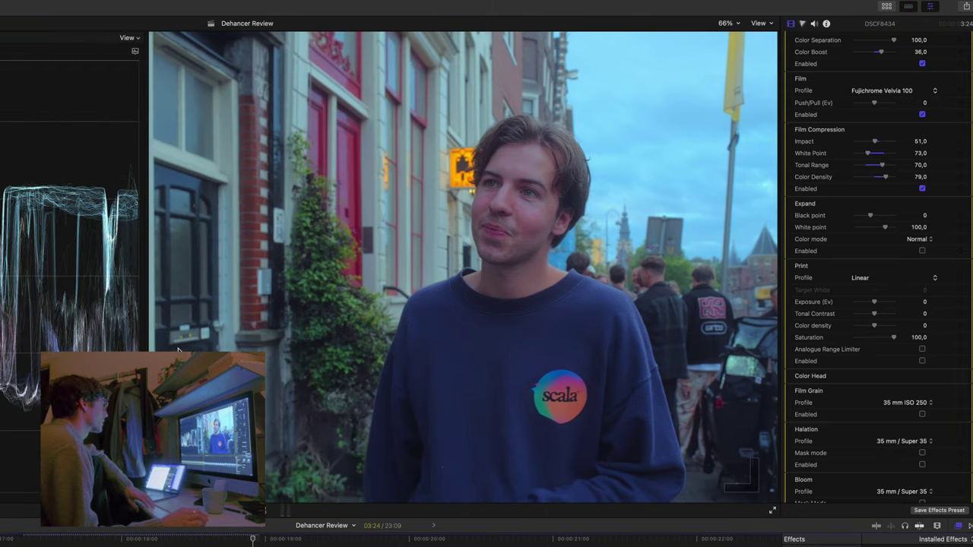
# Enable Expand with Black point 5 and White point 93.
pyautogui.moveTo(870, 216); pyautogui.dragTo(868, 216)
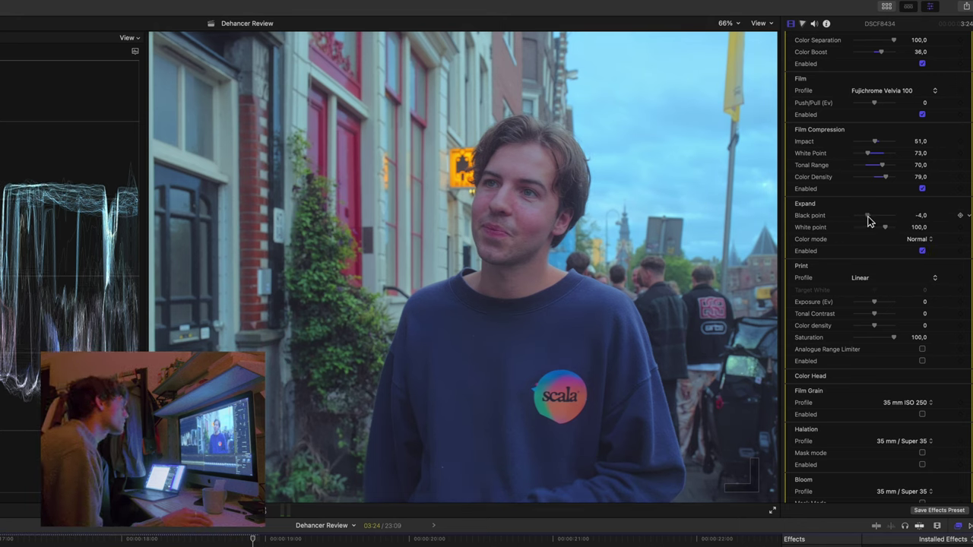
pyautogui.moveTo(868, 216); pyautogui.dragTo(874, 216)
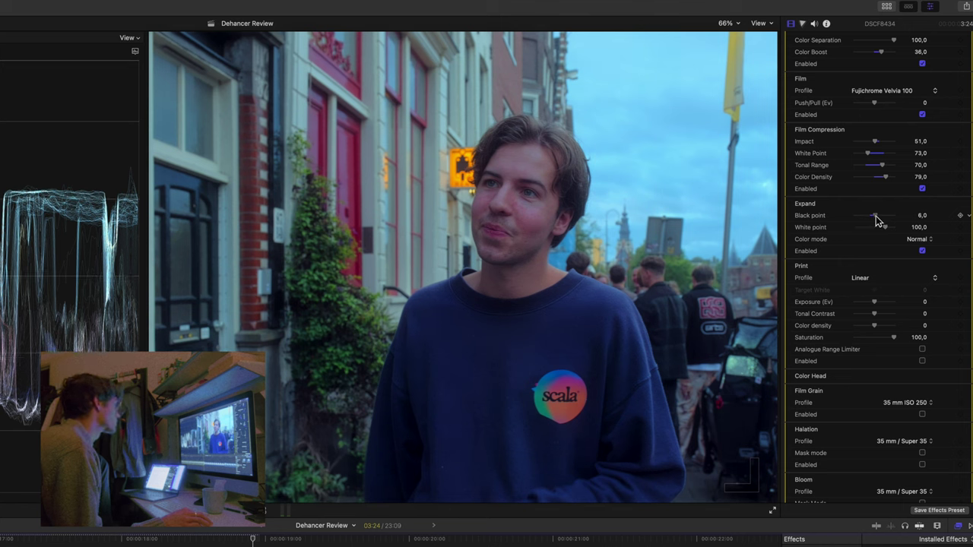
pyautogui.scroll(1, 875, 220)
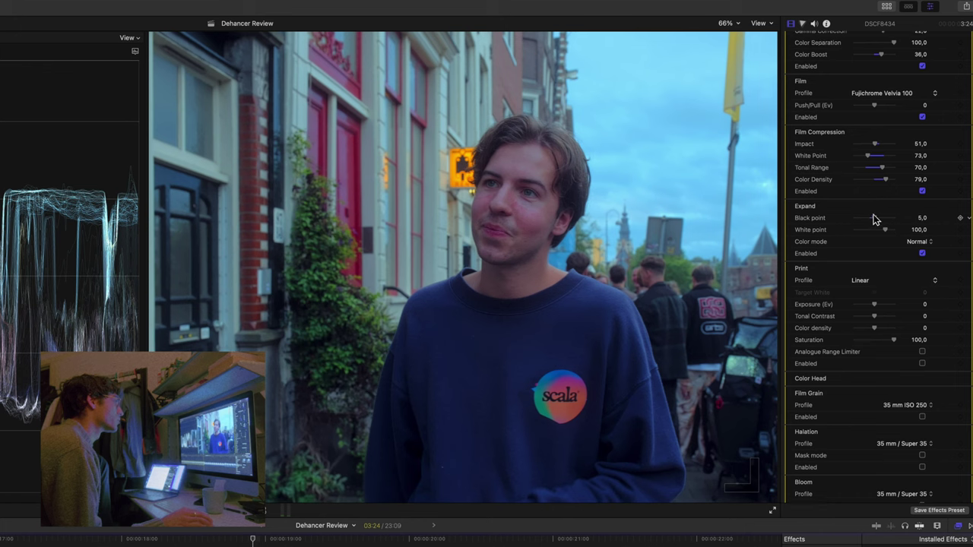
pyautogui.moveTo(885, 241); pyautogui.dragTo(882, 246)
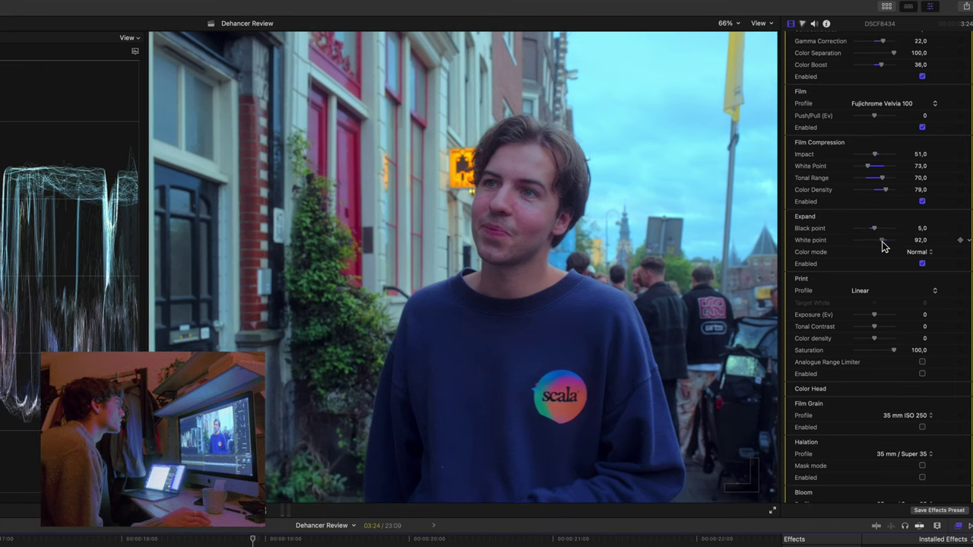
pyautogui.scroll(-4, 884, 245)
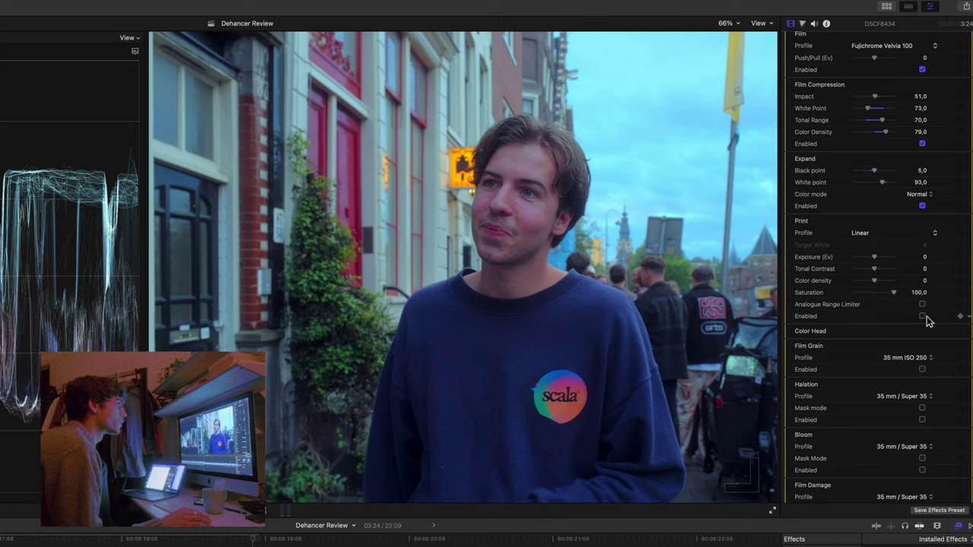
# Enable the Print stage, try the Fujifilm 3513 profile, then return to Linear.
pyautogui.click(922, 317)
pyautogui.click(881, 233)
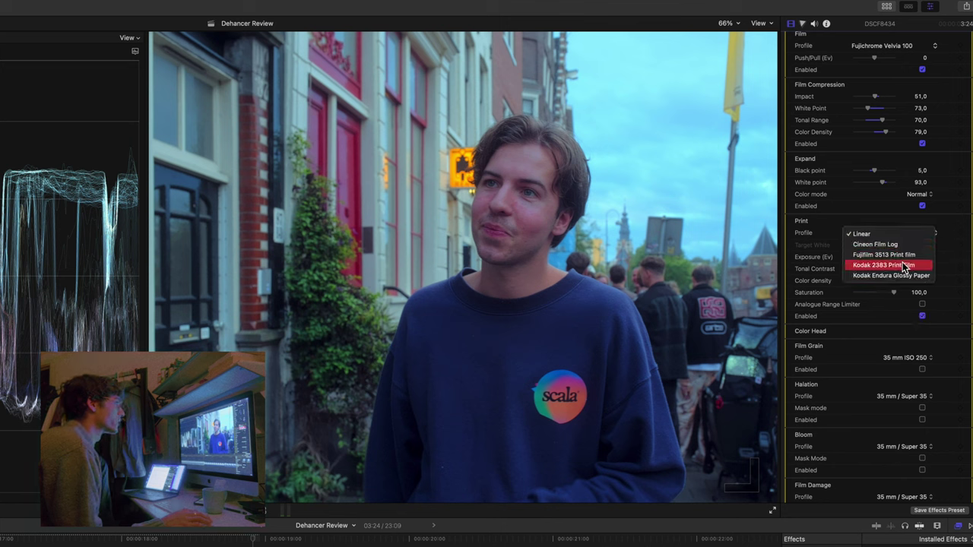
pyautogui.click(857, 235)
pyautogui.click(870, 236)
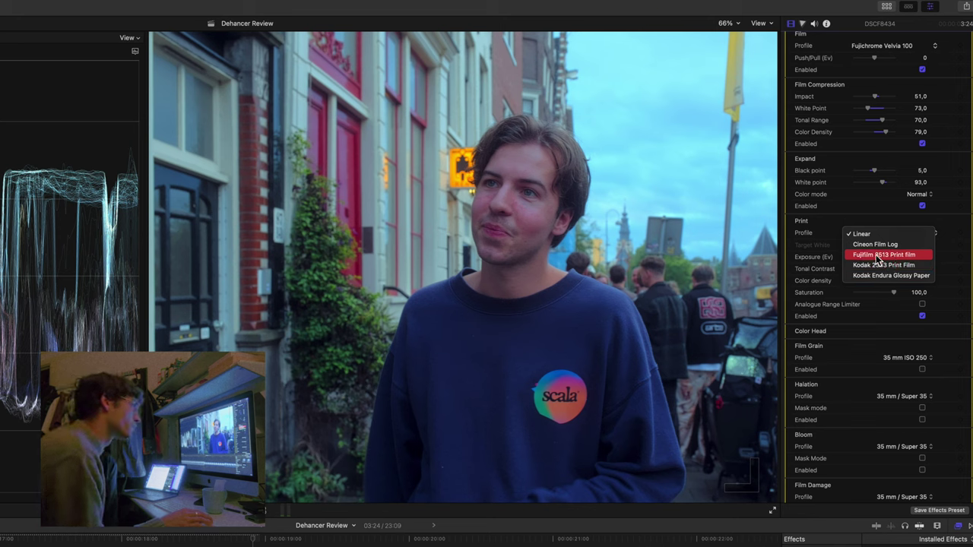
pyautogui.click(869, 217)
pyautogui.scroll(3, 865, 209)
pyautogui.scroll(1, 867, 190)
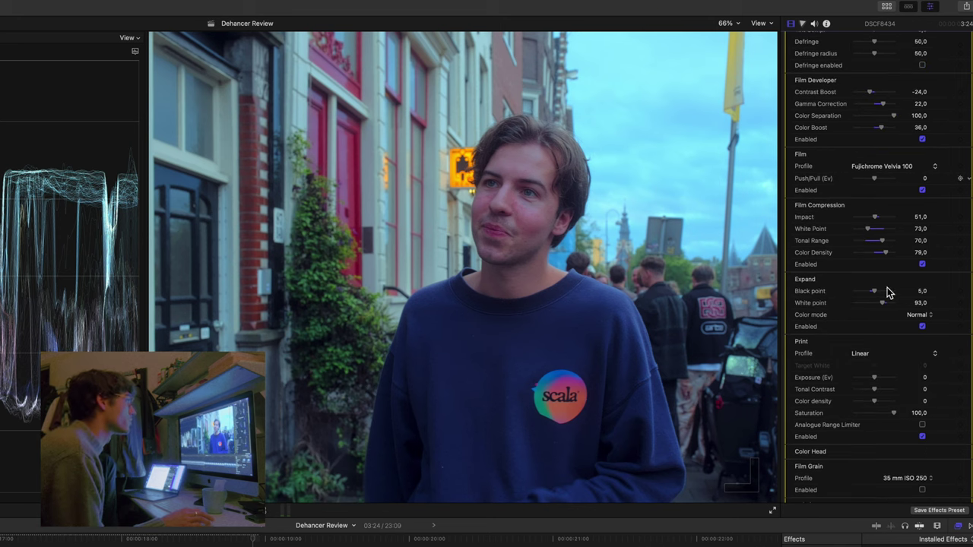
pyautogui.click(880, 353)
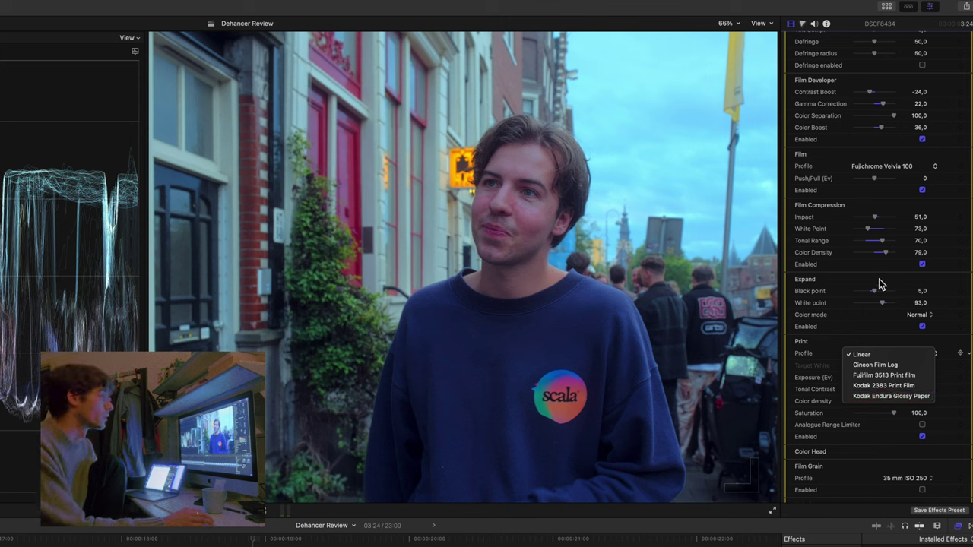
pyautogui.click(870, 375)
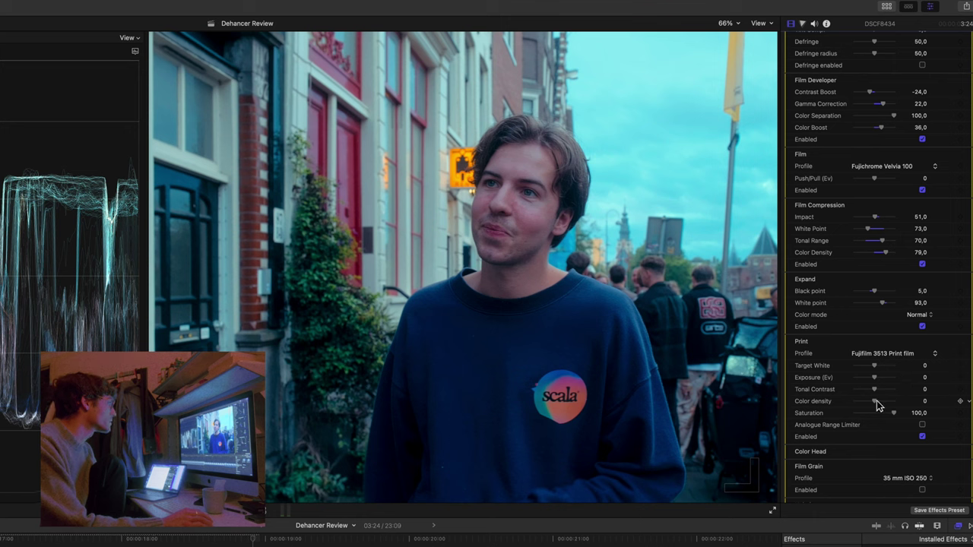
pyautogui.click(879, 358)
pyautogui.click(870, 342)
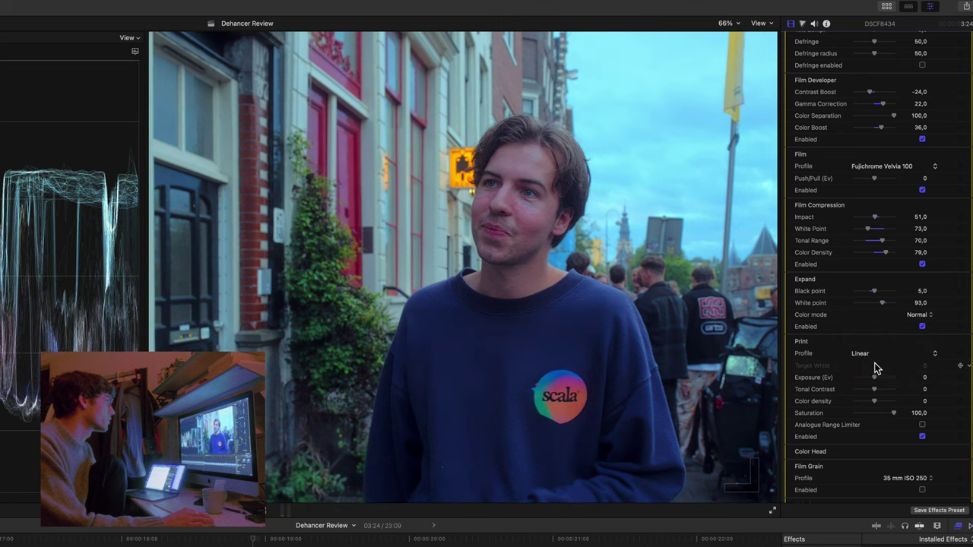
# Set Print Exposure 0,2, Tonal Contrast 3 and Color density 23.
pyautogui.click(923, 437)
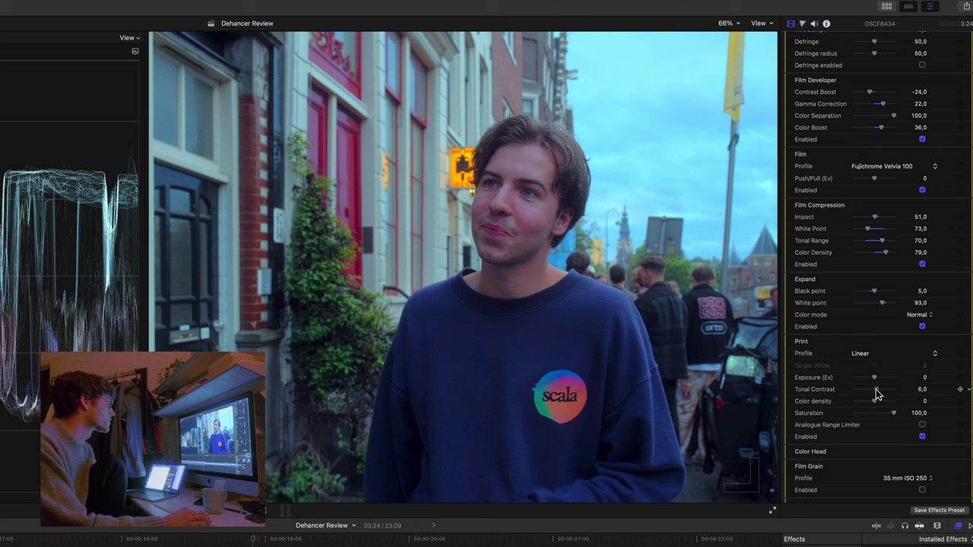
pyautogui.click(875, 389)
pyautogui.moveTo(874, 389); pyautogui.dragTo(874, 390)
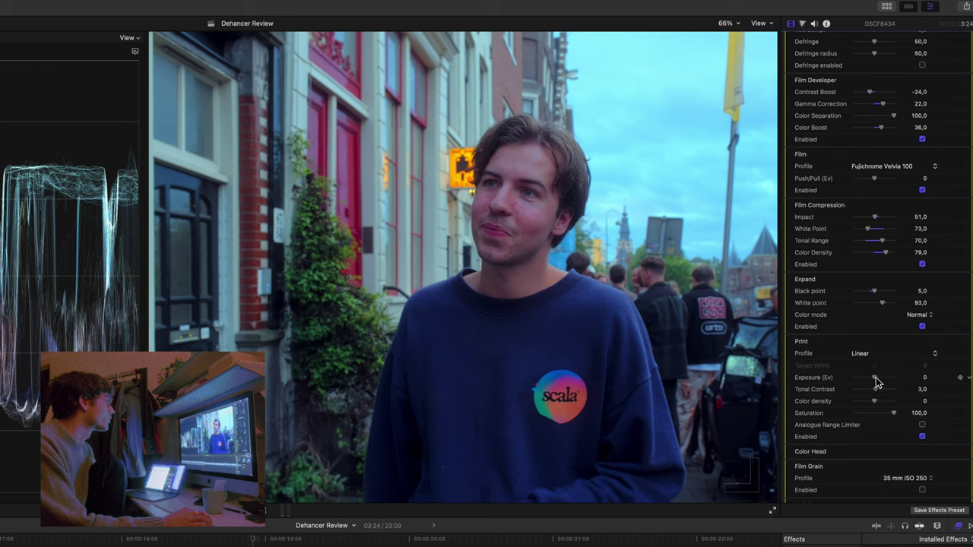
pyautogui.moveTo(876, 380); pyautogui.dragTo(879, 412)
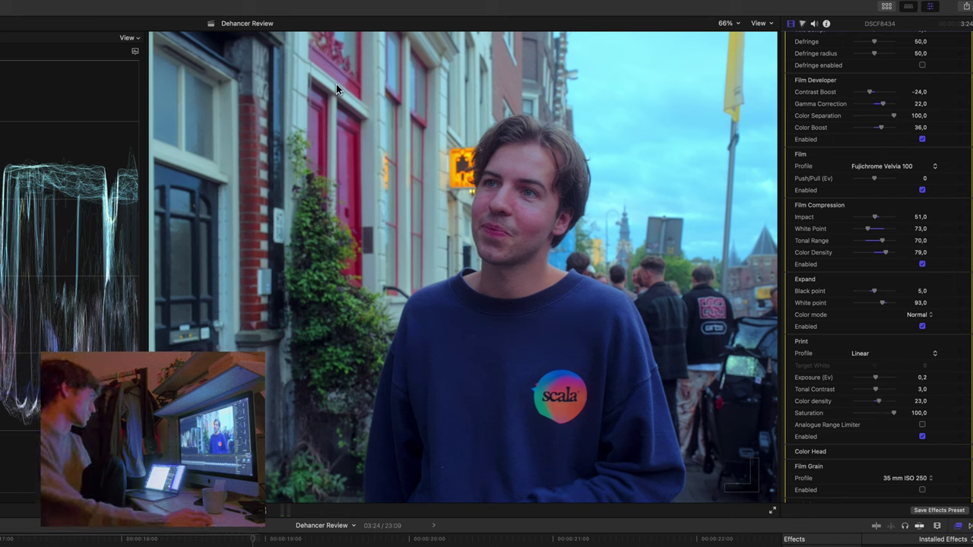
pyautogui.scroll(-3, 891, 279)
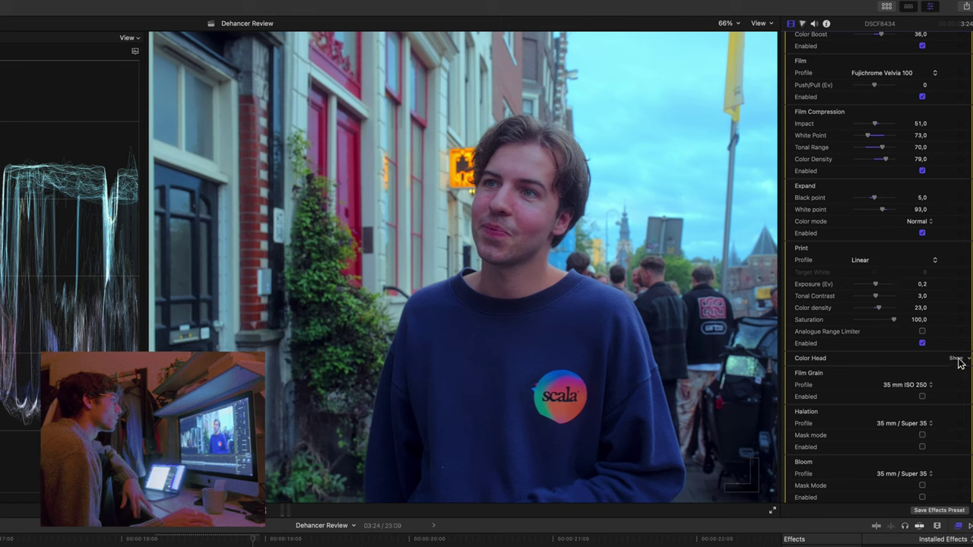
# Enable the Color Head and push Yellow-Blue to -5.
pyautogui.click(956, 358)
pyautogui.scroll(-2, 855, 304)
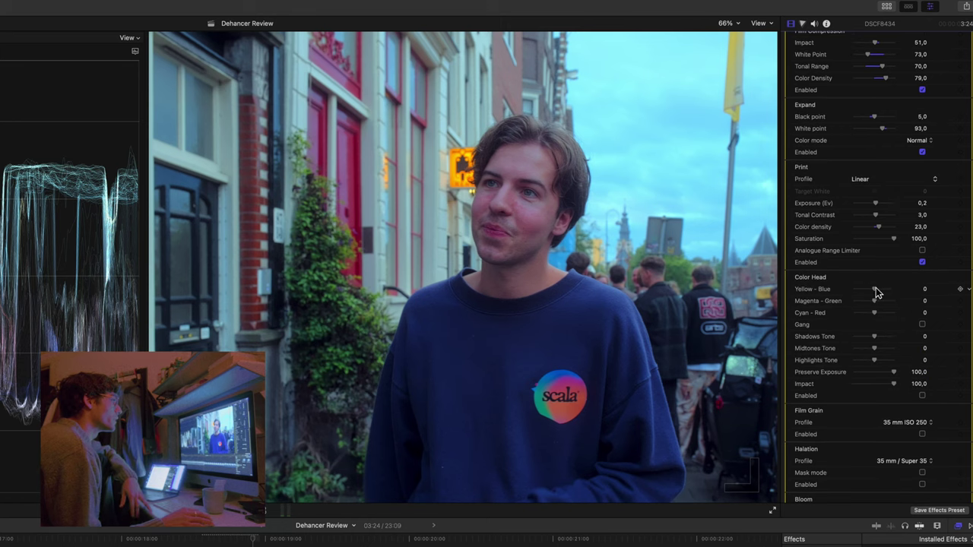
pyautogui.click(922, 395)
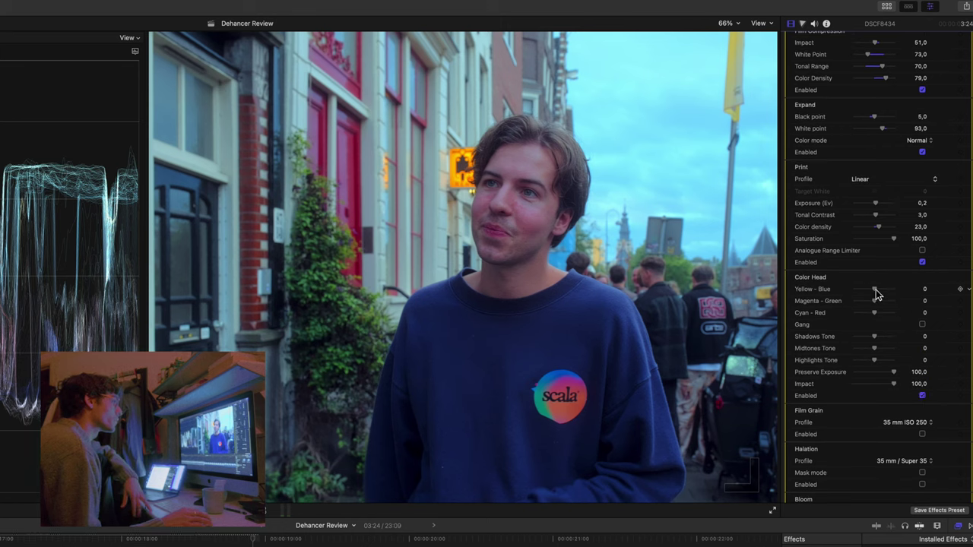
pyautogui.moveTo(876, 293)
pyautogui.mouseDown()
pyautogui.moveTo(856, 289)
pyautogui.moveTo(875, 298)
pyautogui.mouseUp()
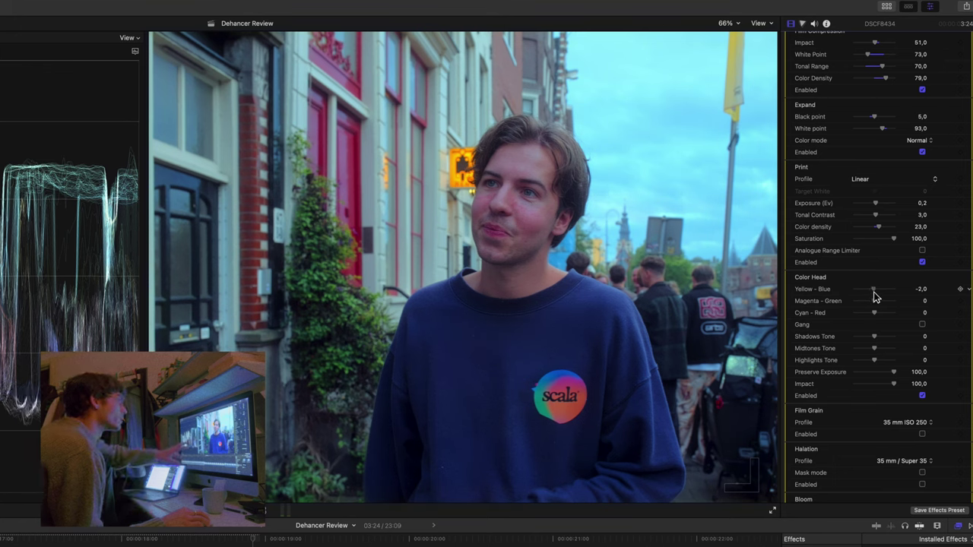
pyautogui.moveTo(874, 293); pyautogui.dragTo(872, 294)
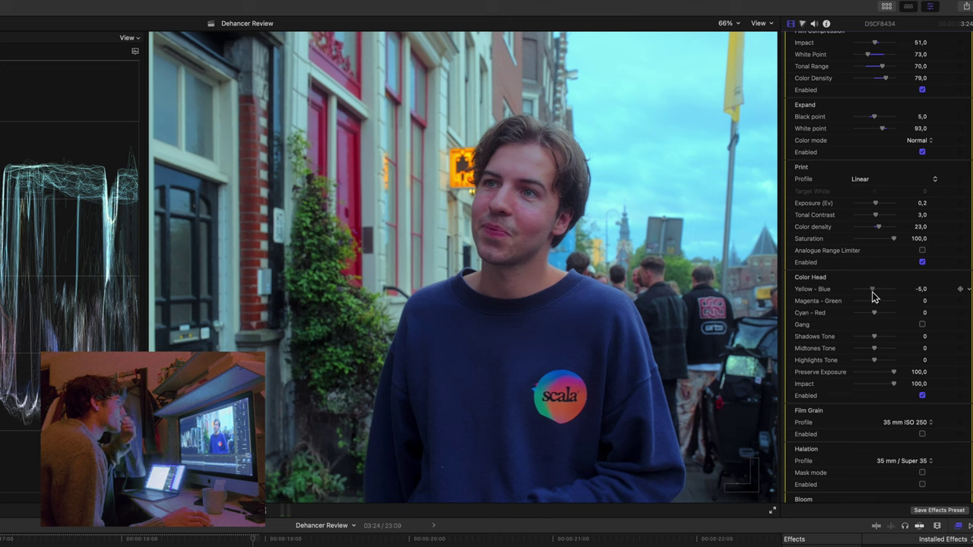
pyautogui.moveTo(873, 293); pyautogui.dragTo(871, 294)
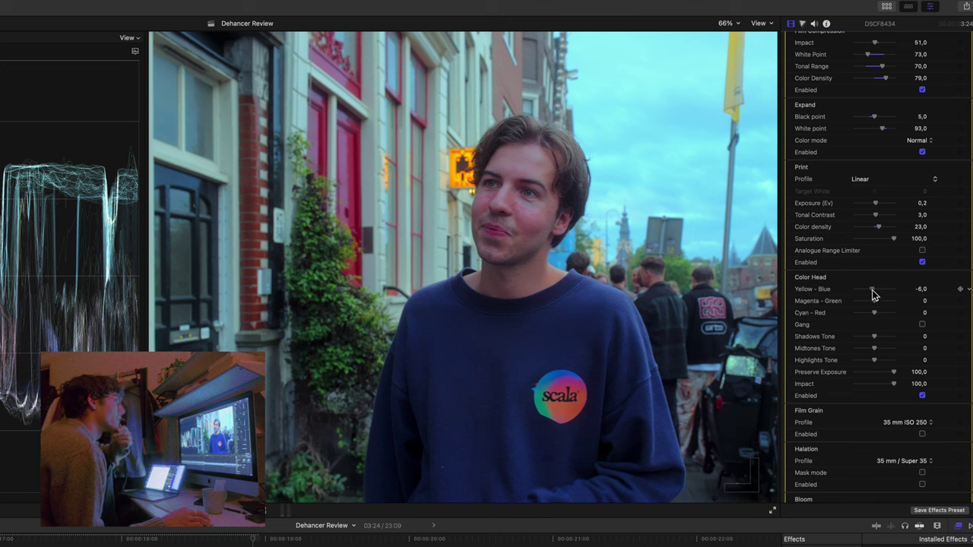
# Fine-tune Magenta-Green to -1, with Cyan-Red at 2.
pyautogui.moveTo(872, 295); pyautogui.dragTo(873, 295)
pyautogui.click(872, 302)
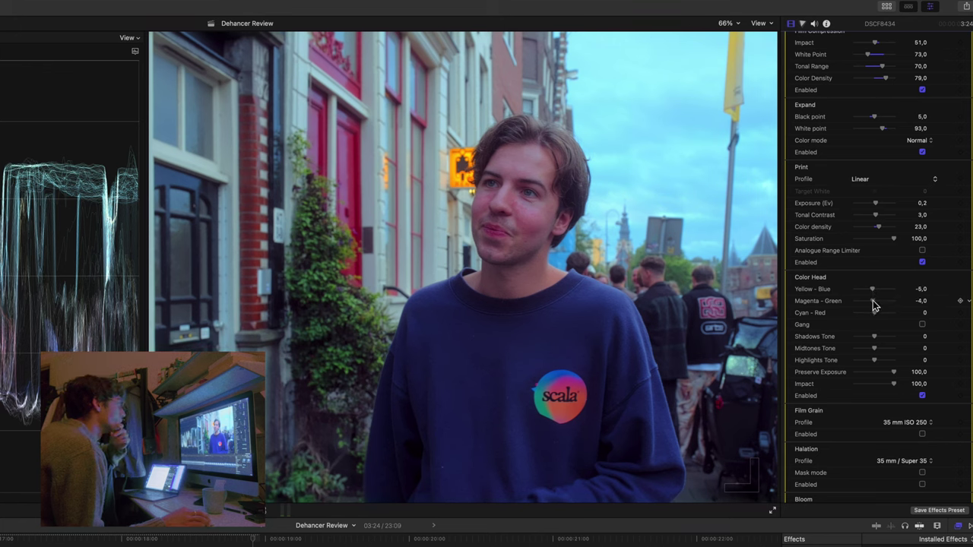
pyautogui.moveTo(872, 301); pyautogui.dragTo(875, 301)
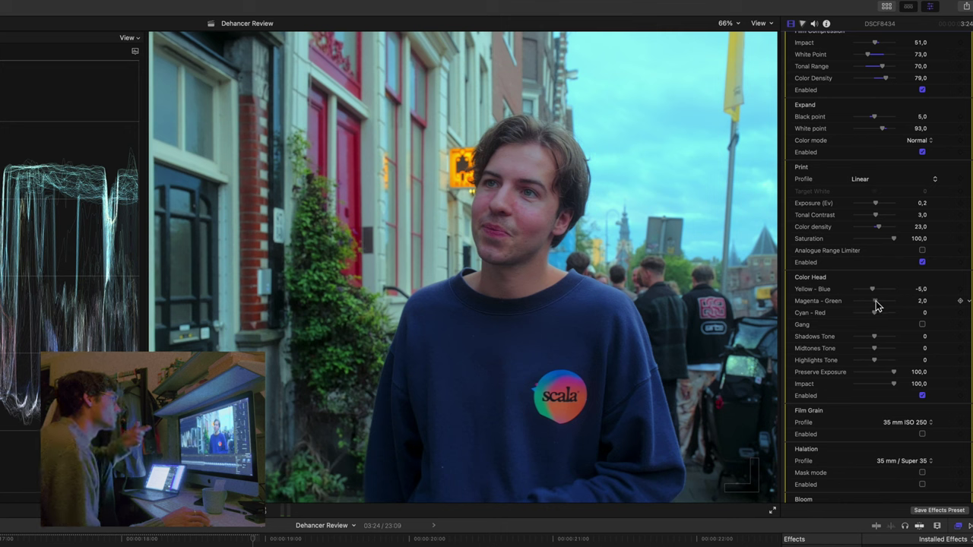
pyautogui.moveTo(875, 301); pyautogui.dragTo(872, 301)
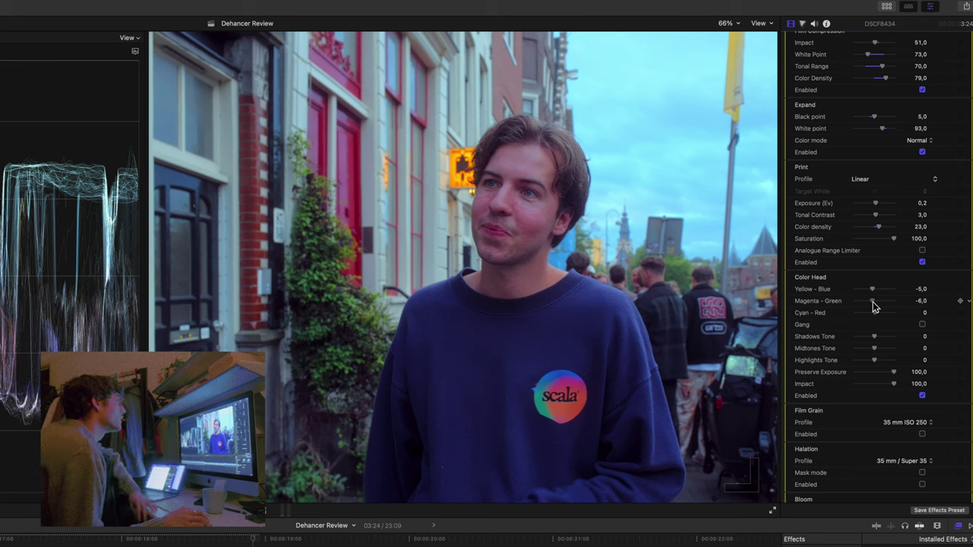
pyautogui.moveTo(873, 301); pyautogui.dragTo(874, 302)
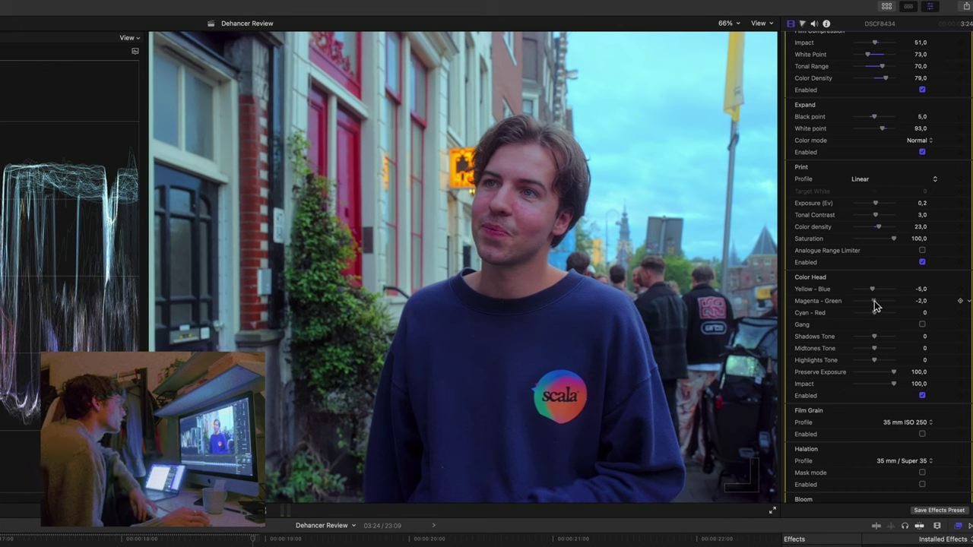
pyautogui.moveTo(873, 301); pyautogui.dragTo(875, 313)
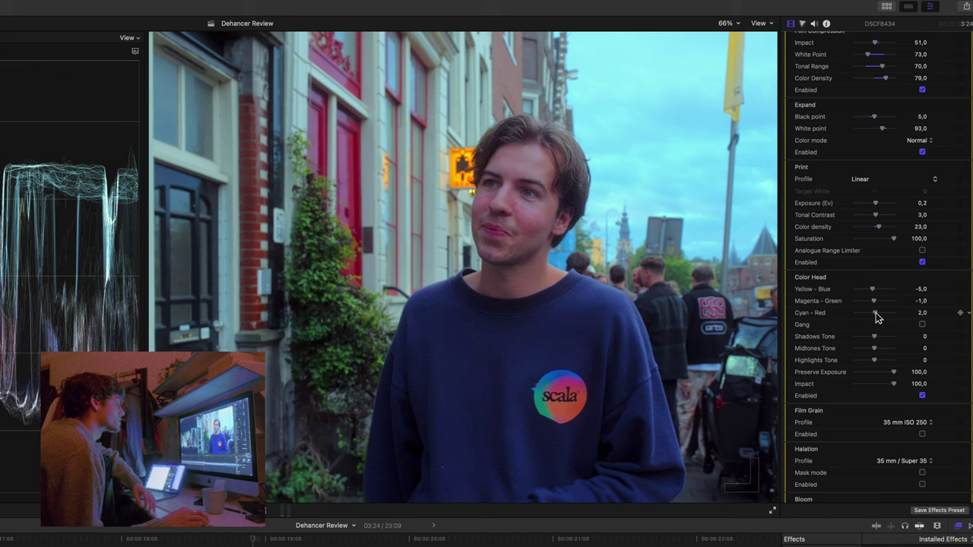
# Enable Film Grain, try the 8 mm ISO 500 and 65 mm ISO 250 profiles, then choose Custom.
pyautogui.scroll(-5, 920, 298)
pyautogui.click(920, 289)
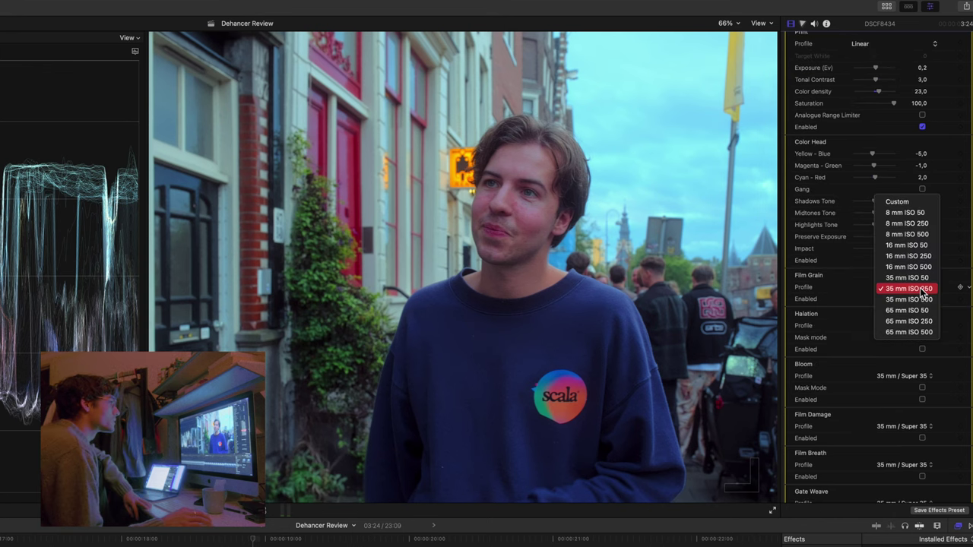
pyautogui.click(920, 289)
pyautogui.click(922, 299)
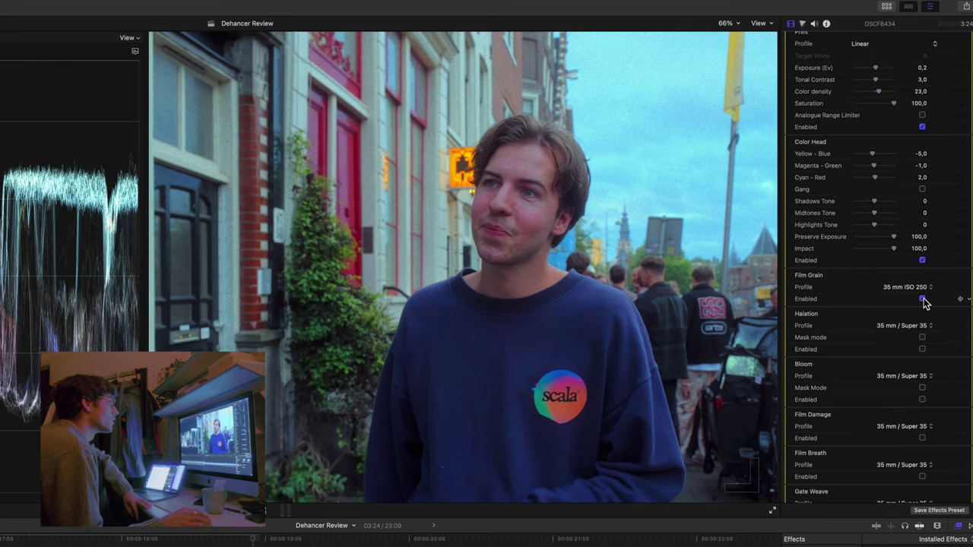
pyautogui.click(924, 288)
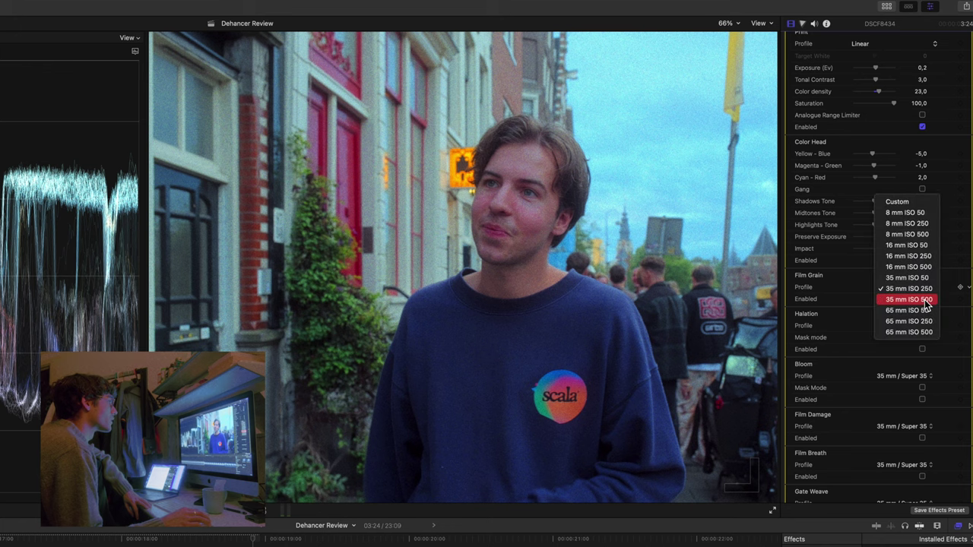
pyautogui.click(907, 235)
pyautogui.click(922, 289)
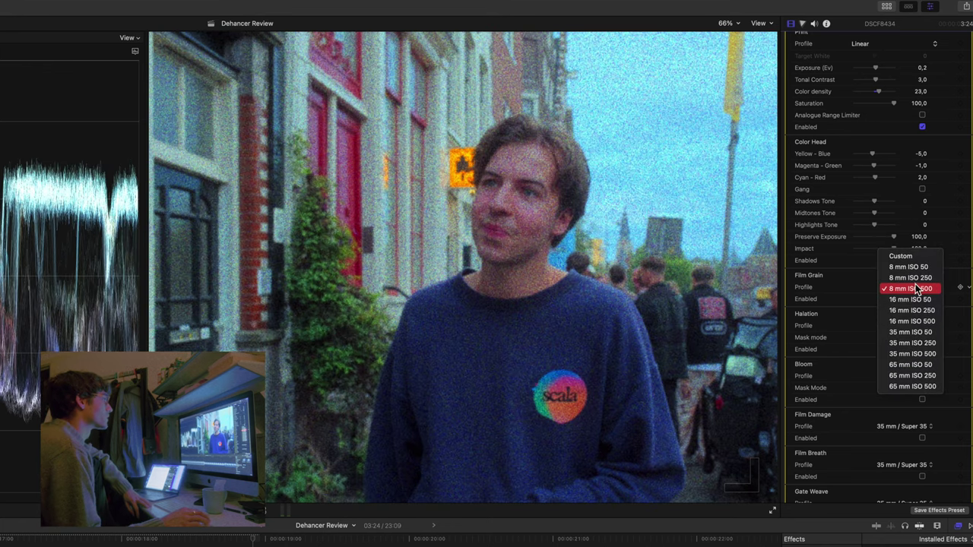
pyautogui.click(929, 376)
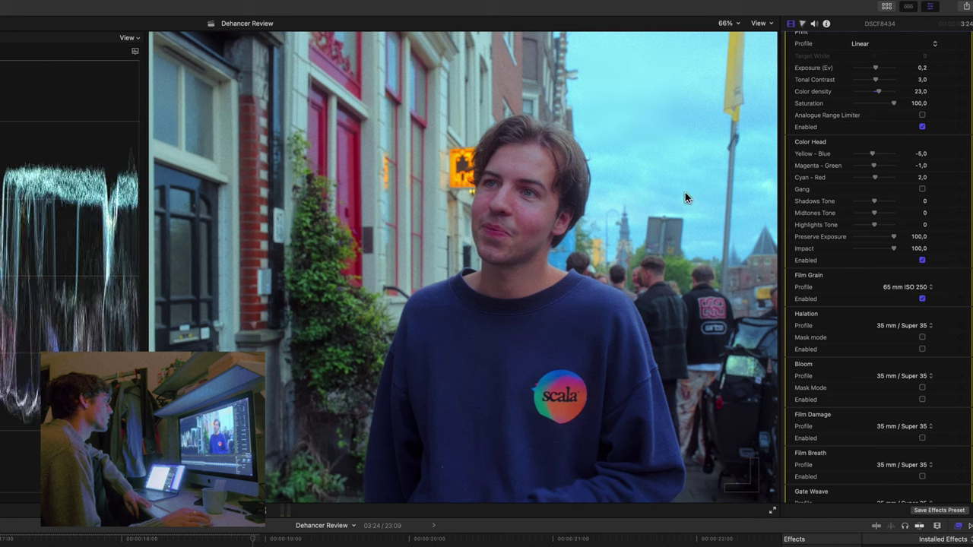
pyautogui.click(929, 287)
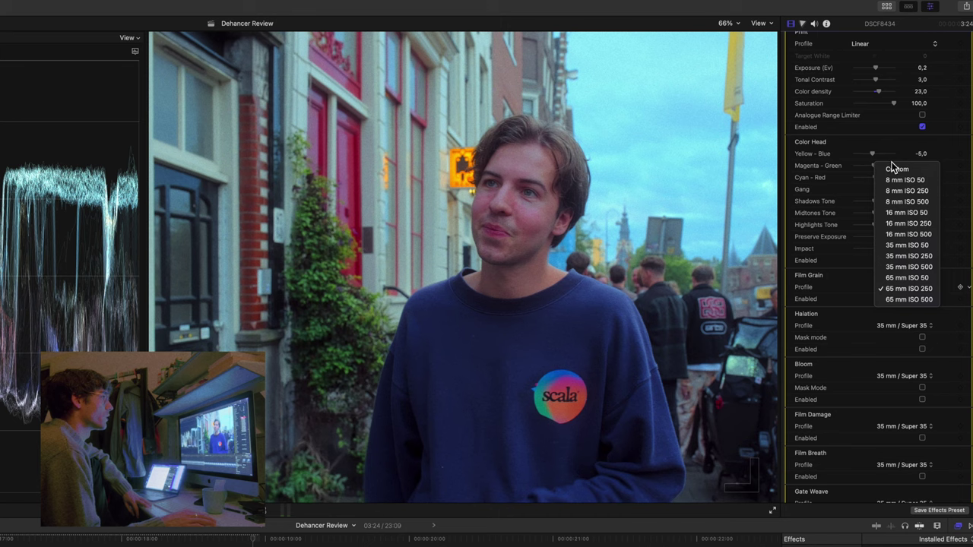
pyautogui.click(895, 168)
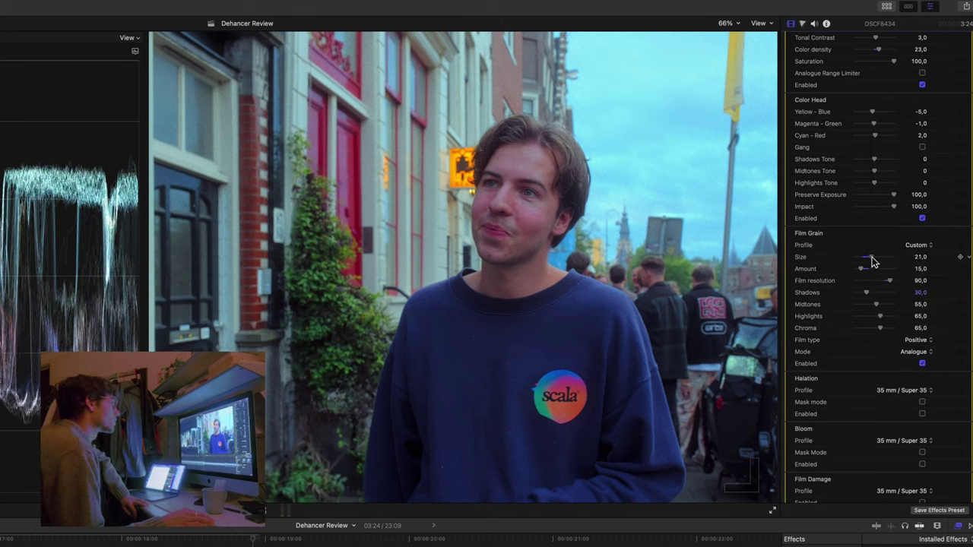
# Set grain Size 4, Amount 17 and Film resolution 60.
pyautogui.moveTo(872, 258)
pyautogui.mouseDown()
pyautogui.moveTo(889, 259)
pyautogui.moveTo(859, 262)
pyautogui.mouseUp()
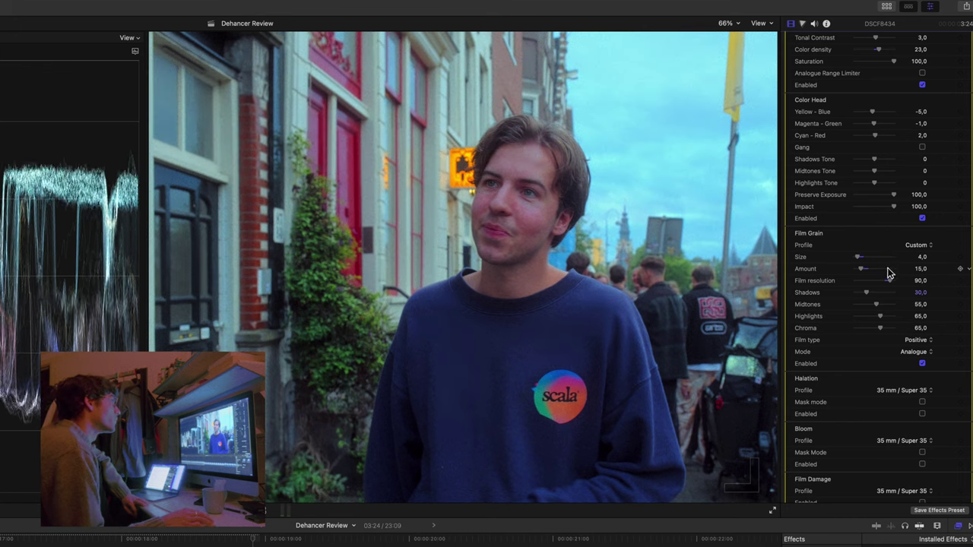
pyautogui.moveTo(889, 272); pyautogui.dragTo(856, 288)
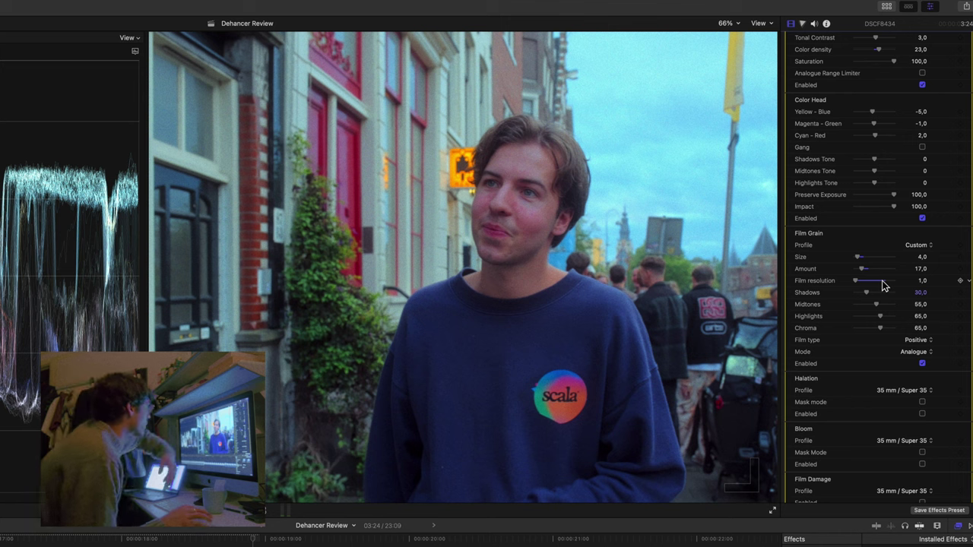
pyautogui.click(892, 283)
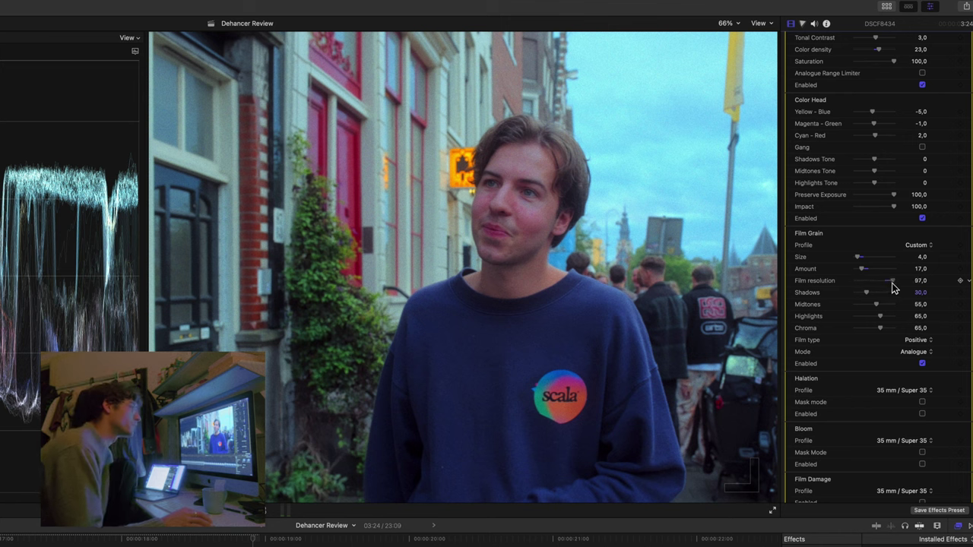
pyautogui.moveTo(892, 285); pyautogui.dragTo(878, 287)
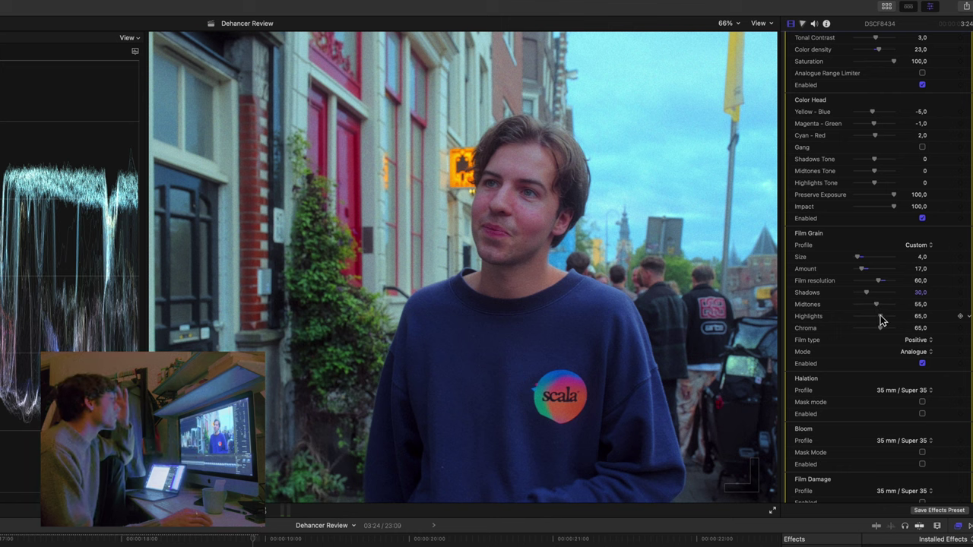
# Lower grain Shadows to 23, Midtones 40, Highlights 44 and Chroma 36.
pyautogui.moveTo(880, 319); pyautogui.dragTo(898, 300)
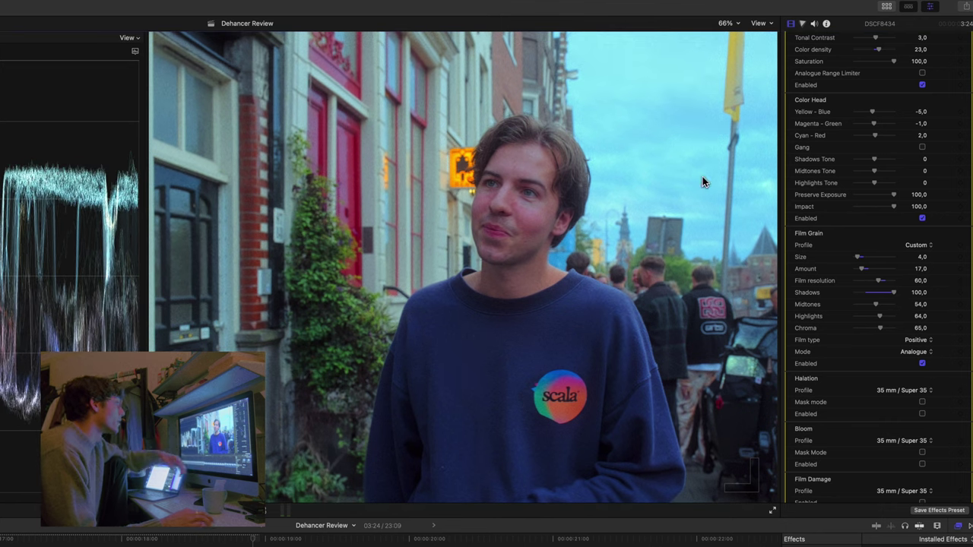
pyautogui.moveTo(893, 293); pyautogui.dragTo(868, 333)
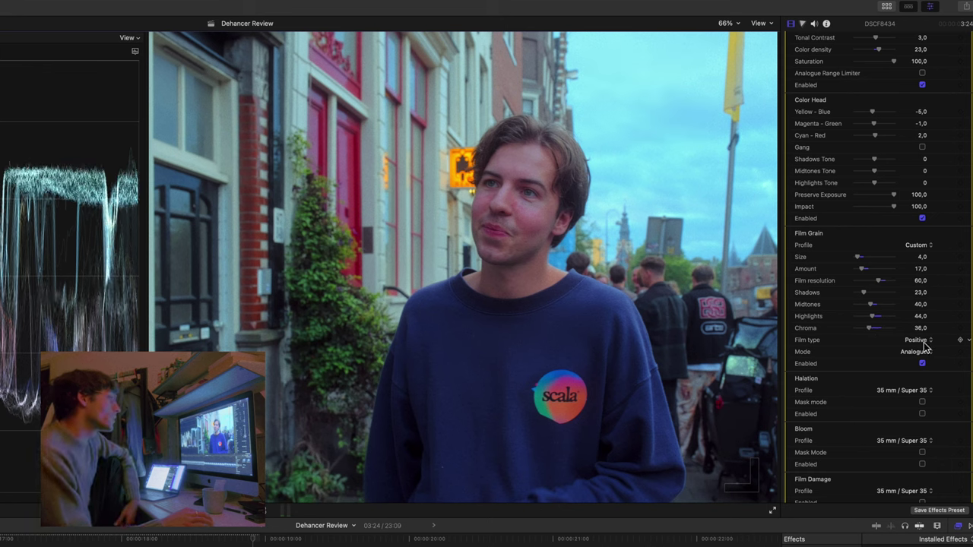
pyautogui.scroll(-3, 921, 351)
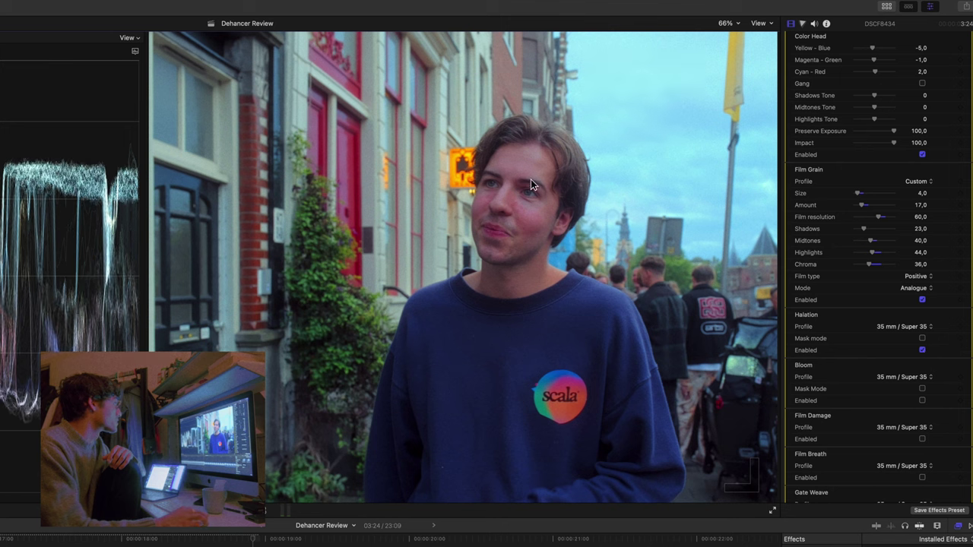
# Compare halation off and on, then set it to a Custom profile: Source limiter 10, Background gain 59, Smoothness 20.
pyautogui.click(922, 351)
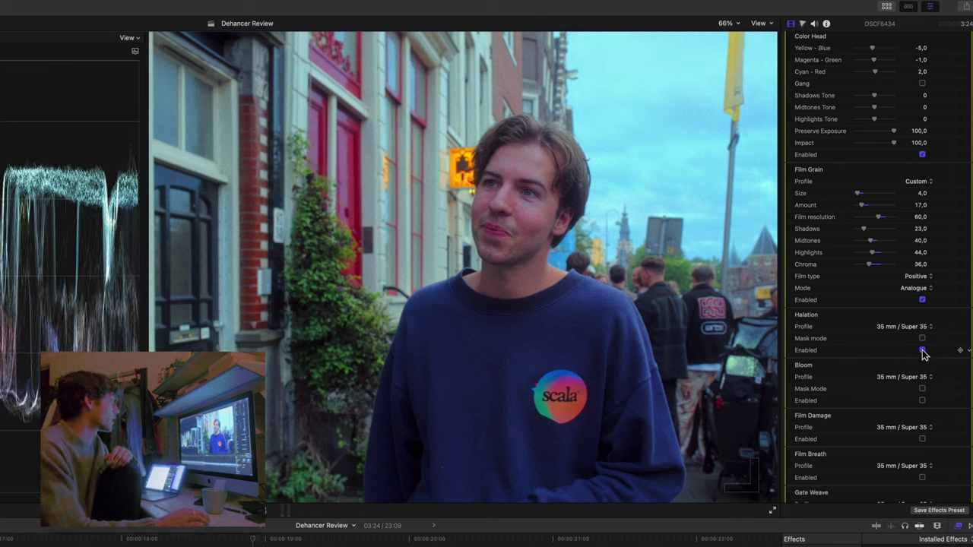
pyautogui.click(922, 350)
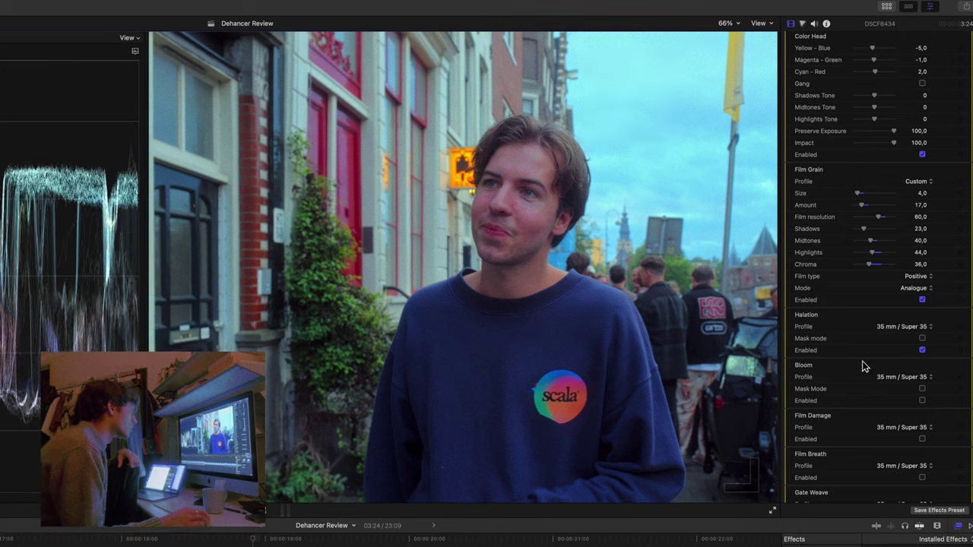
pyautogui.click(921, 327)
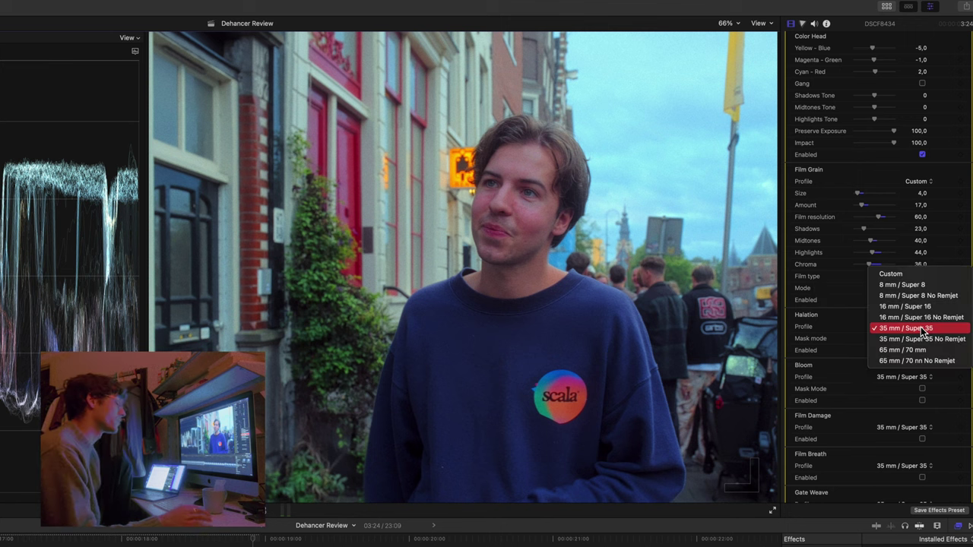
pyautogui.click(917, 272)
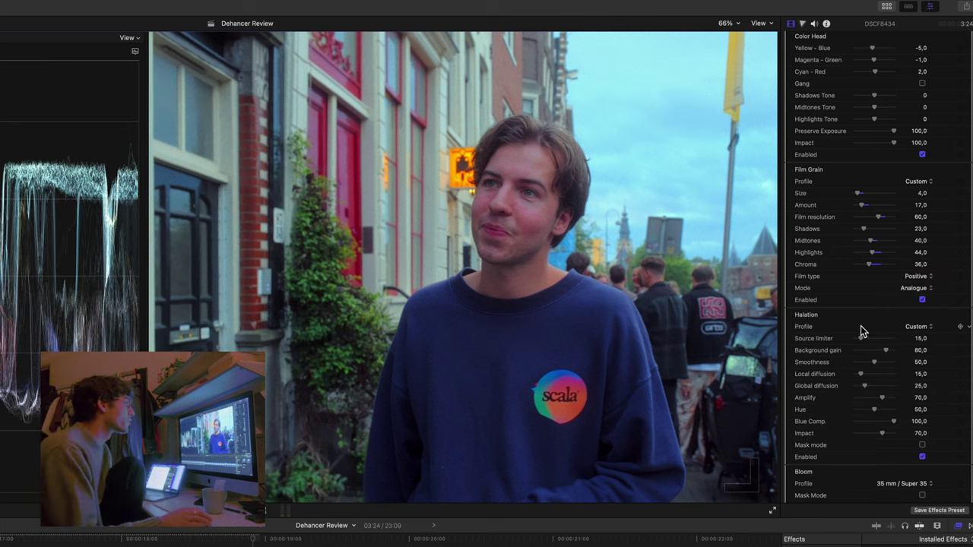
pyautogui.scroll(-3, 874, 327)
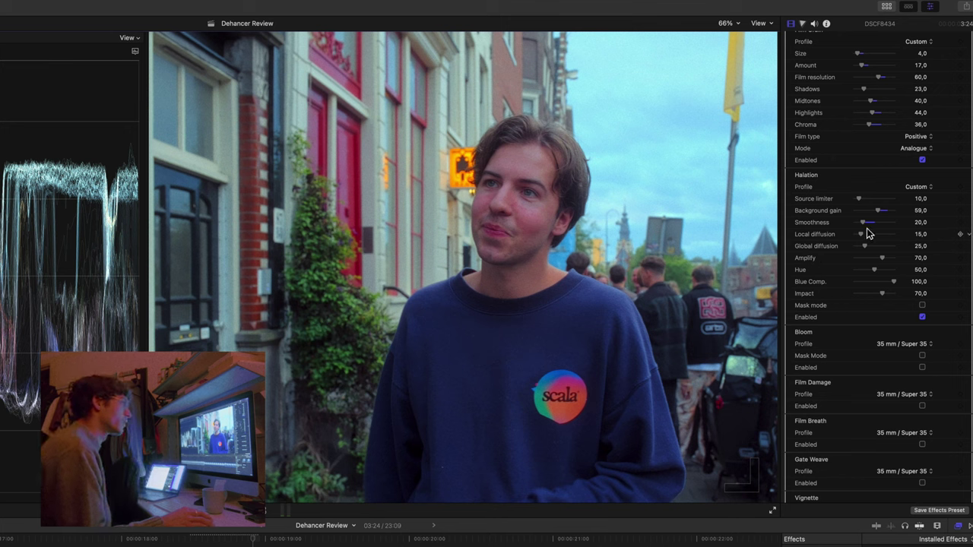
# Set halation Local diffusion 17, Global diffusion 9 and Amplify 92, keeping it enabled.
pyautogui.moveTo(863, 238); pyautogui.dragTo(874, 238)
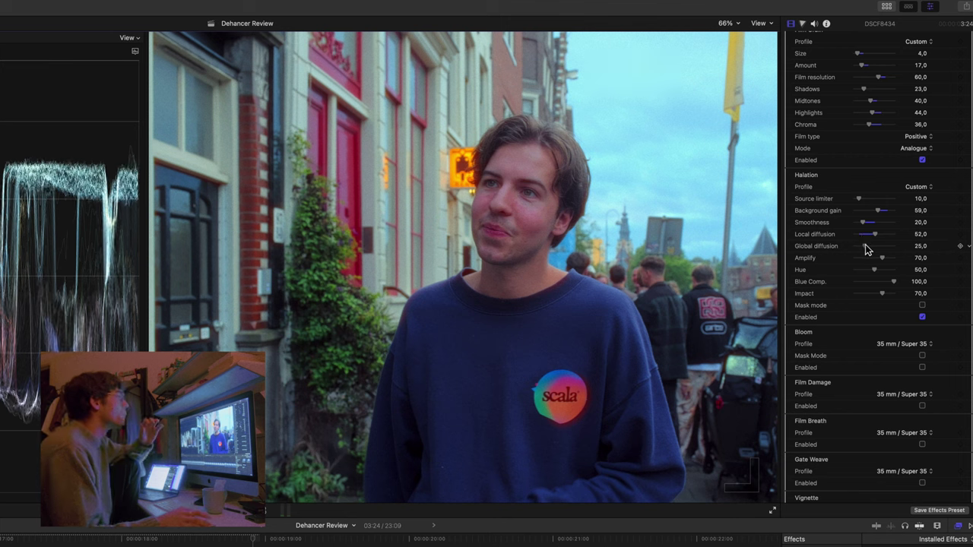
pyautogui.moveTo(868, 250); pyautogui.dragTo(883, 250)
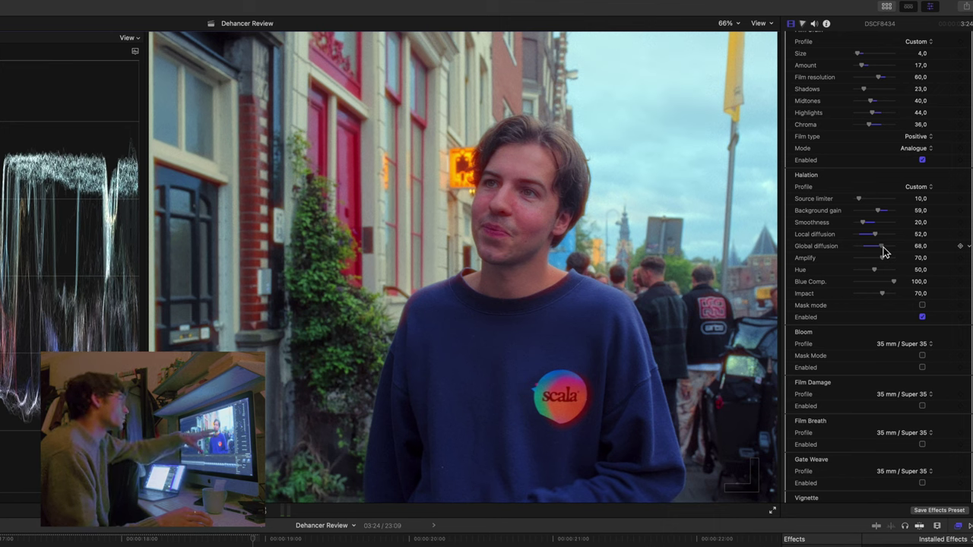
pyautogui.moveTo(882, 251); pyautogui.dragTo(902, 235)
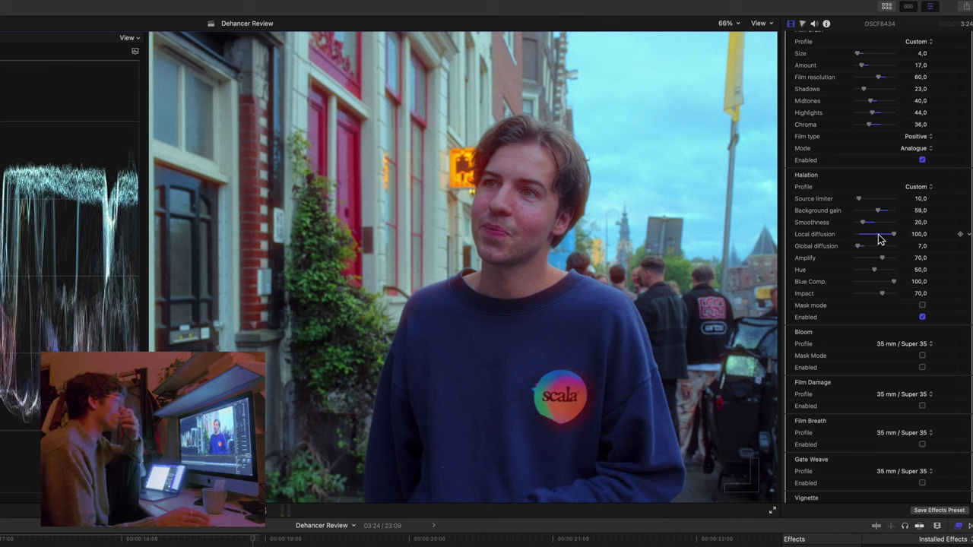
pyautogui.click(872, 237)
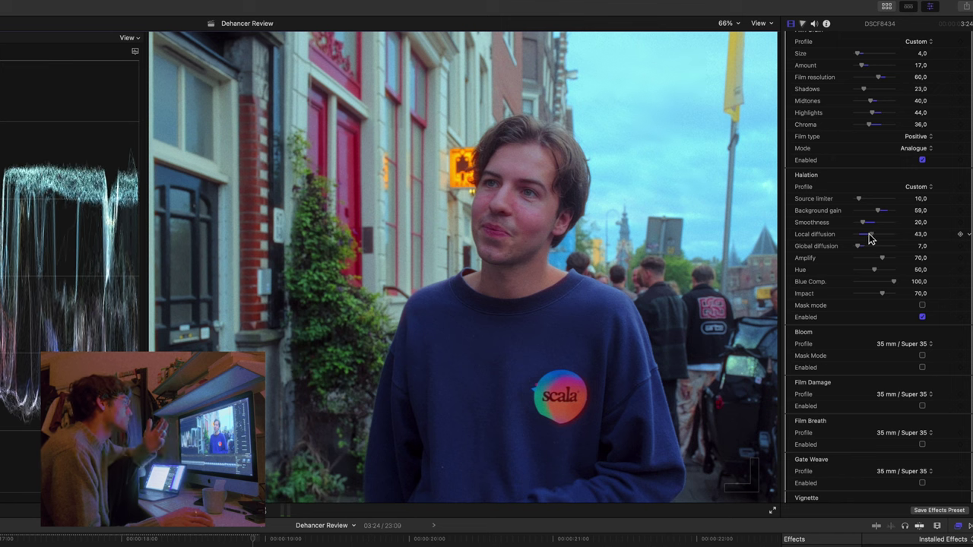
pyautogui.moveTo(863, 239)
pyautogui.mouseDown()
pyautogui.moveTo(859, 250)
pyautogui.moveTo(871, 248)
pyautogui.mouseUp()
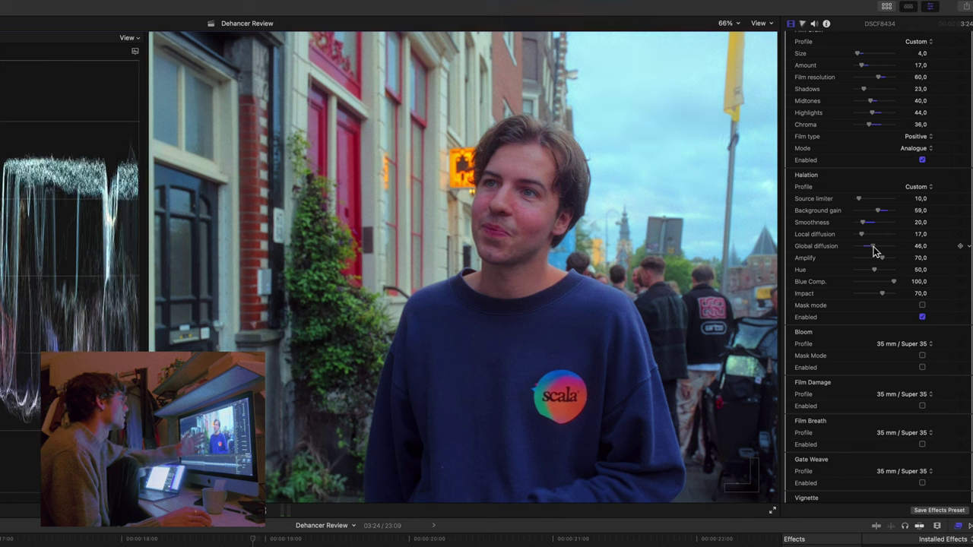
pyautogui.moveTo(873, 251); pyautogui.dragTo(860, 251)
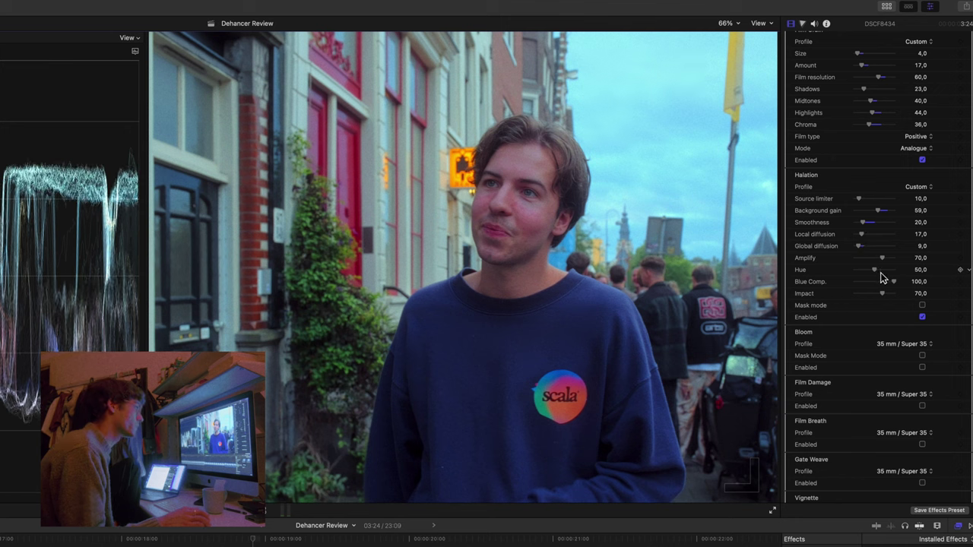
pyautogui.moveTo(882, 257); pyautogui.dragTo(891, 258)
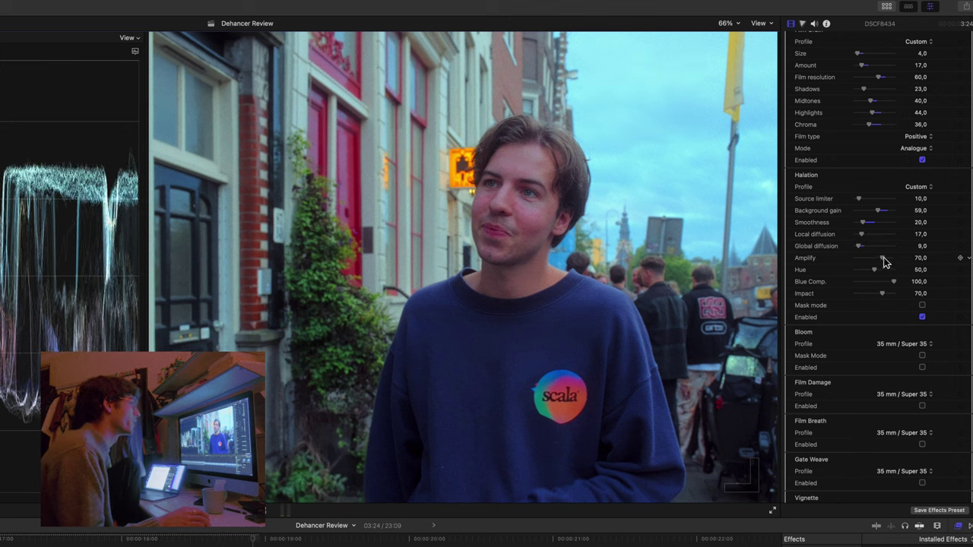
pyautogui.click(922, 317)
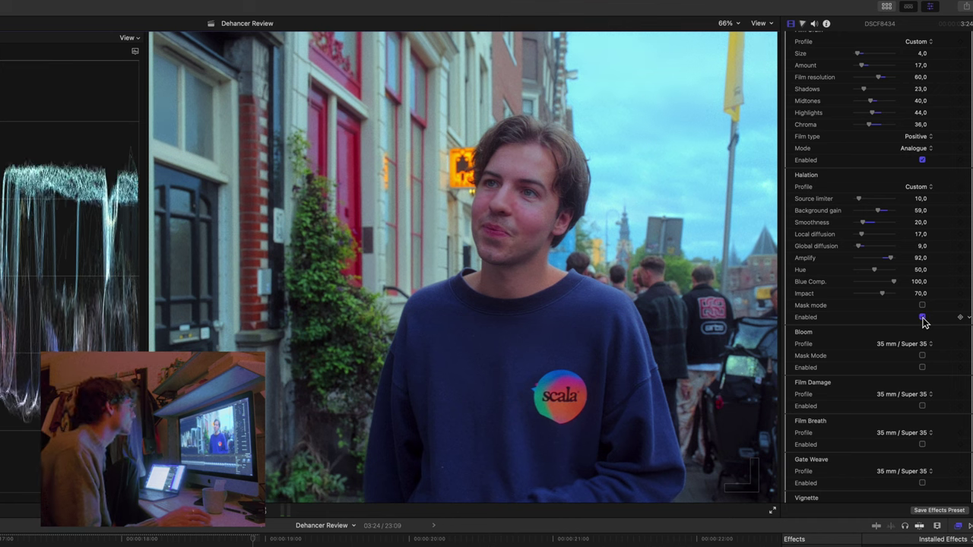
# Enable Bloom and switch it to a Custom profile.
pyautogui.scroll(-2, 924, 323)
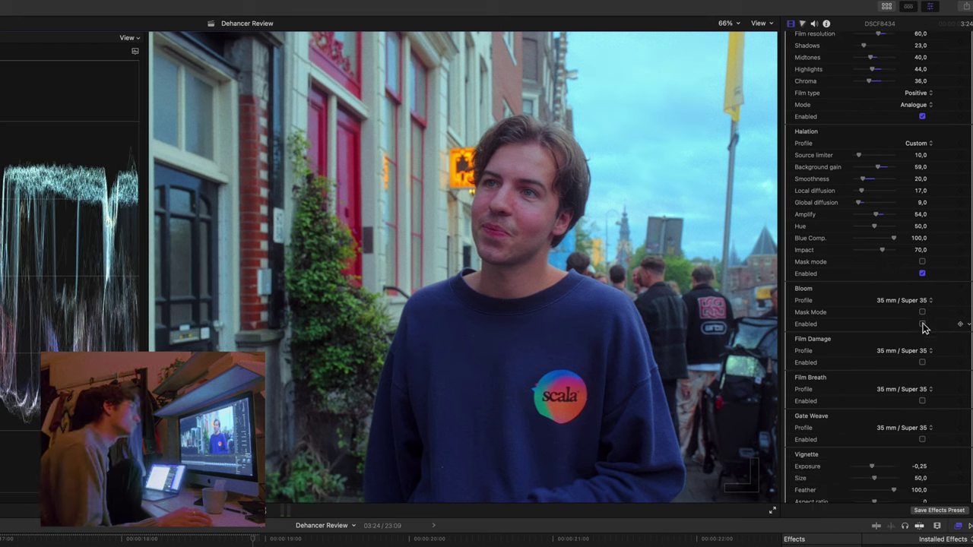
pyautogui.click(923, 325)
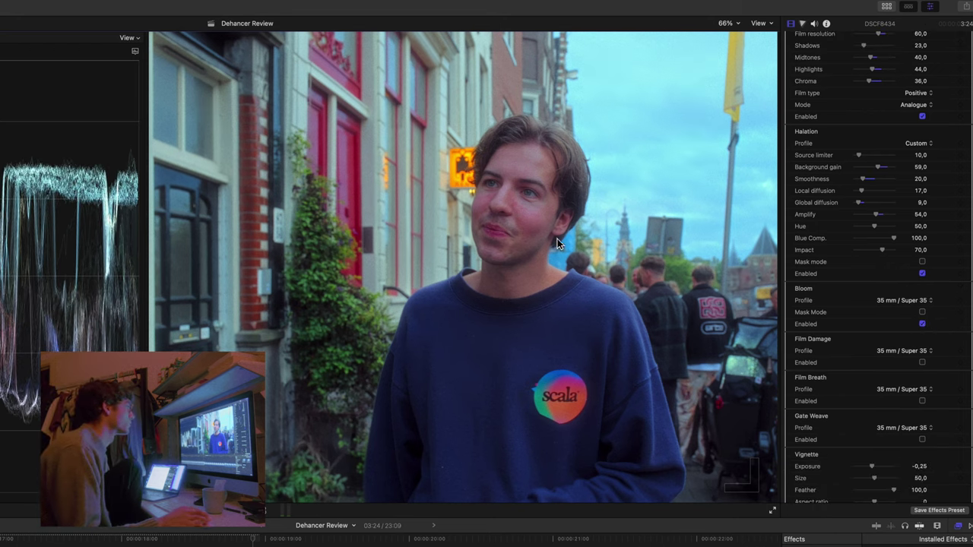
pyautogui.click(916, 301)
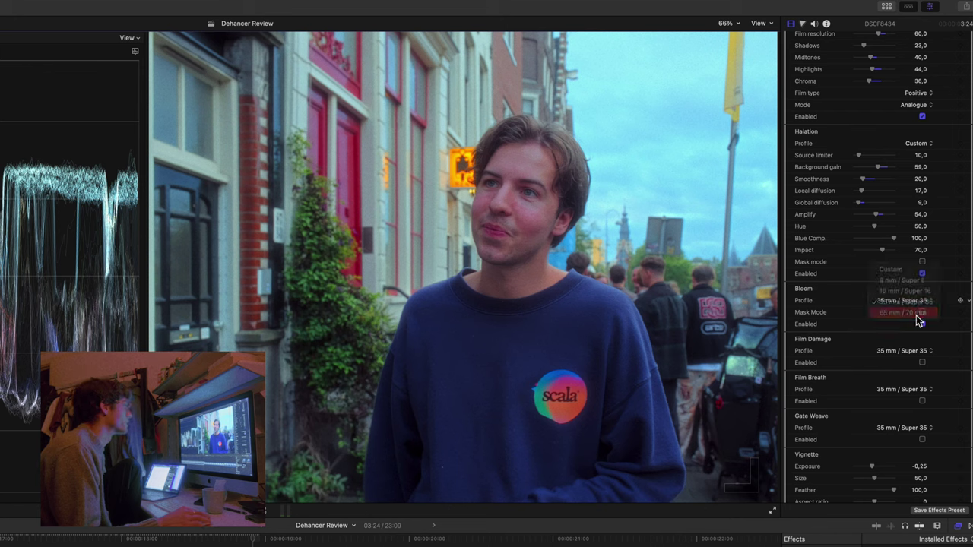
pyautogui.click(912, 279)
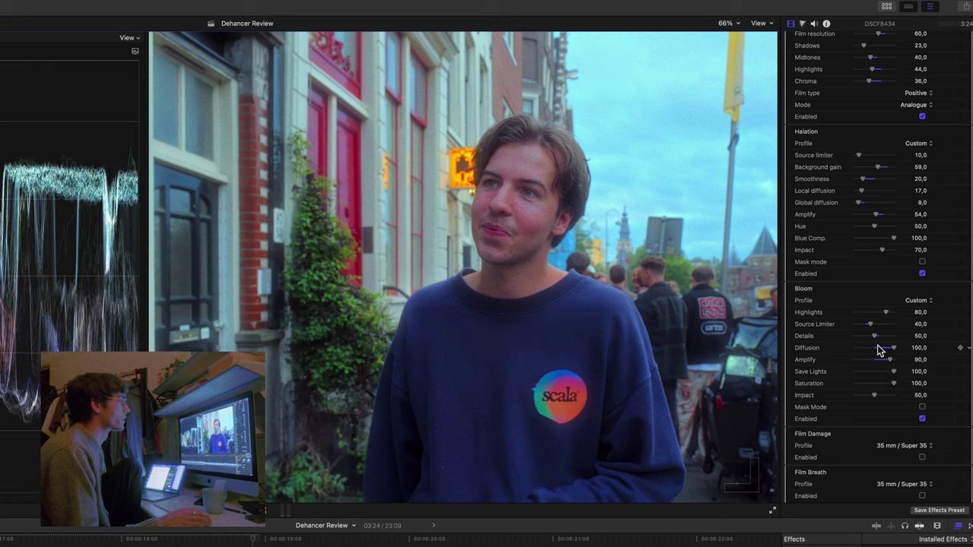
# Set Bloom Diffusion 80 and Amplify 22, comparing it off and on.
pyautogui.moveTo(885, 352); pyautogui.dragTo(865, 352)
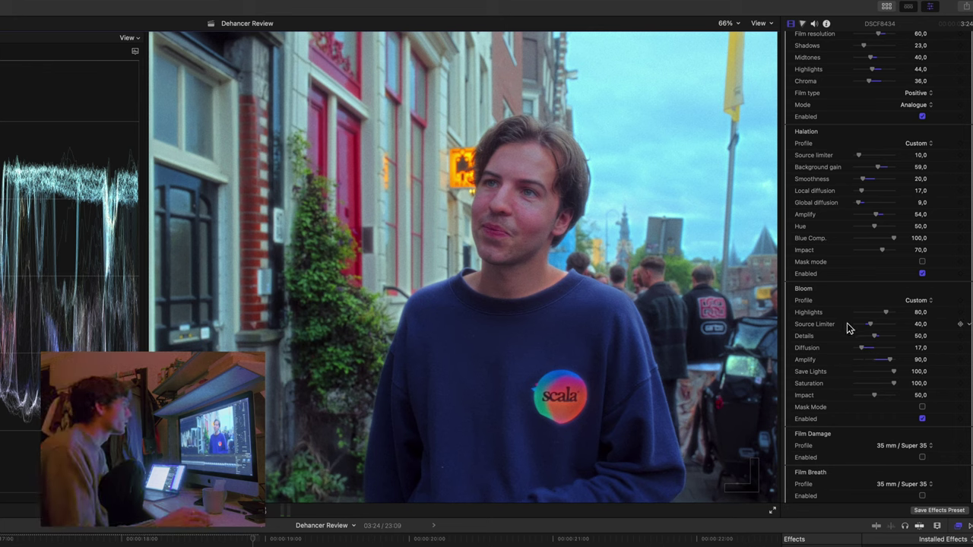
pyautogui.moveTo(861, 347); pyautogui.dragTo(884, 351)
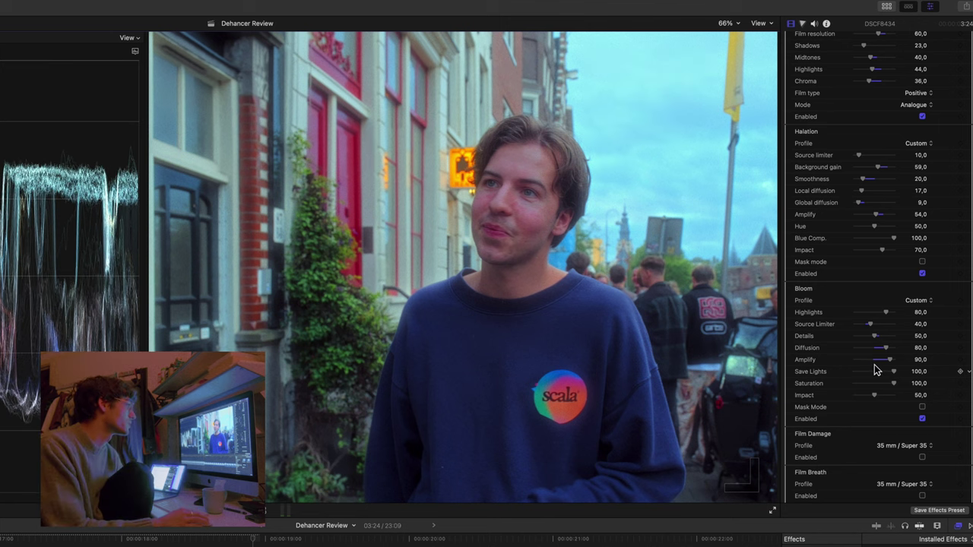
pyautogui.moveTo(876, 360); pyautogui.dragTo(863, 365)
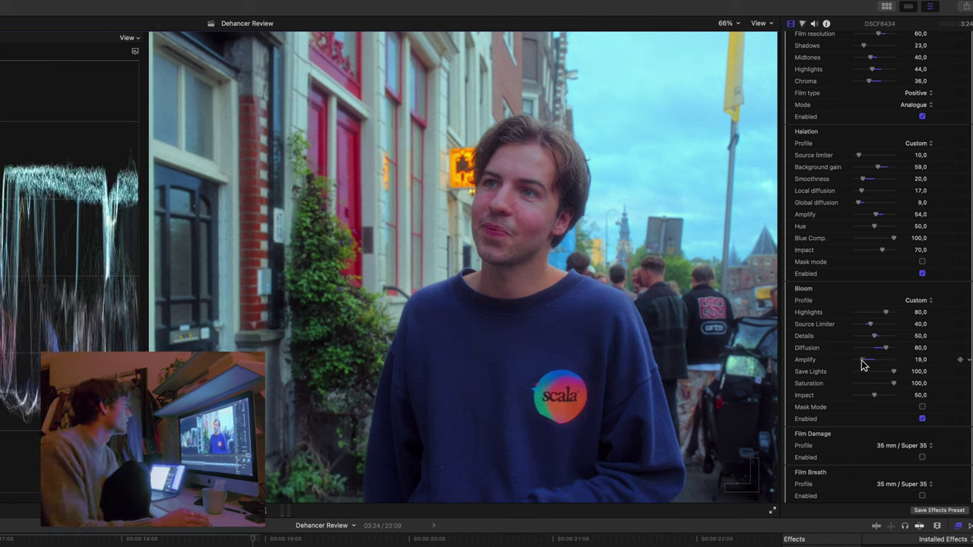
pyautogui.click(922, 419)
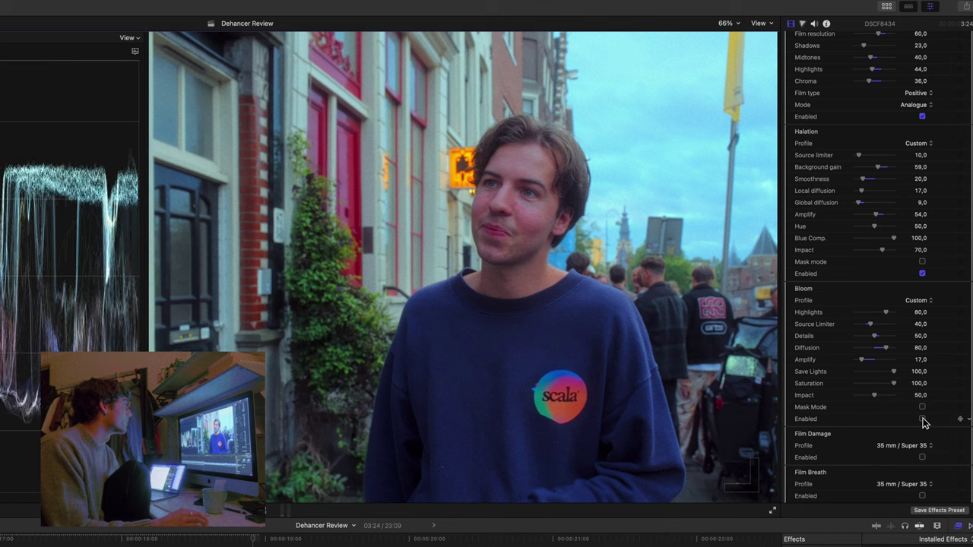
pyautogui.click(922, 419)
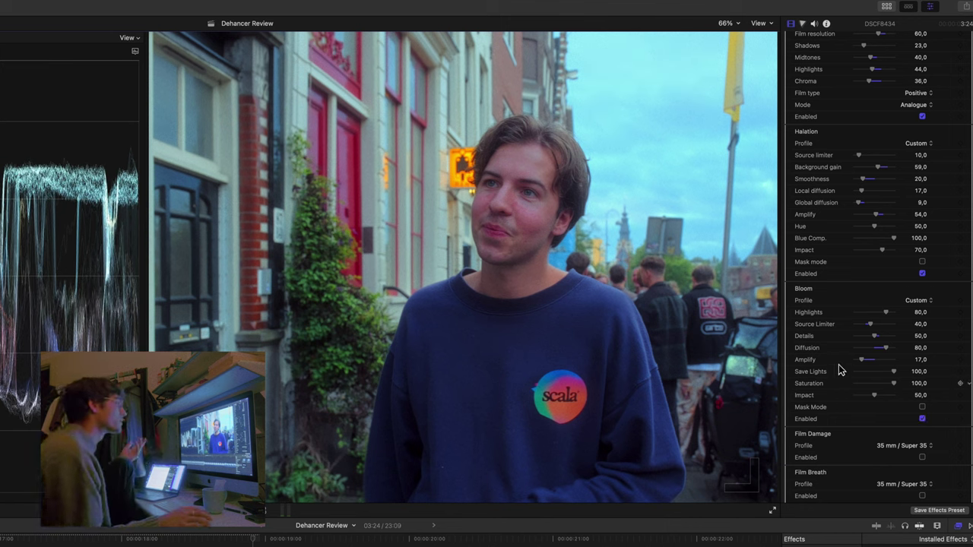
pyautogui.moveTo(862, 362); pyautogui.dragTo(865, 363)
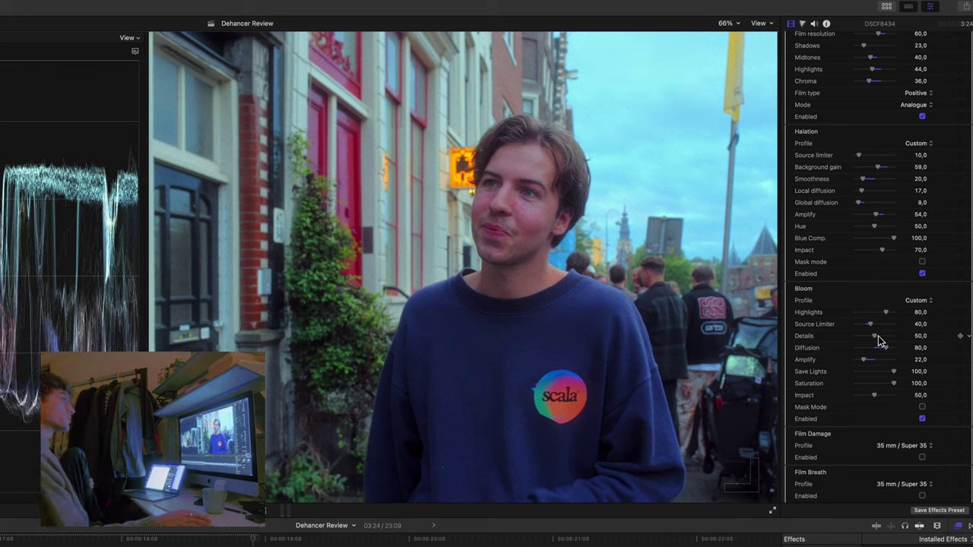
pyautogui.scroll(-3, 880, 341)
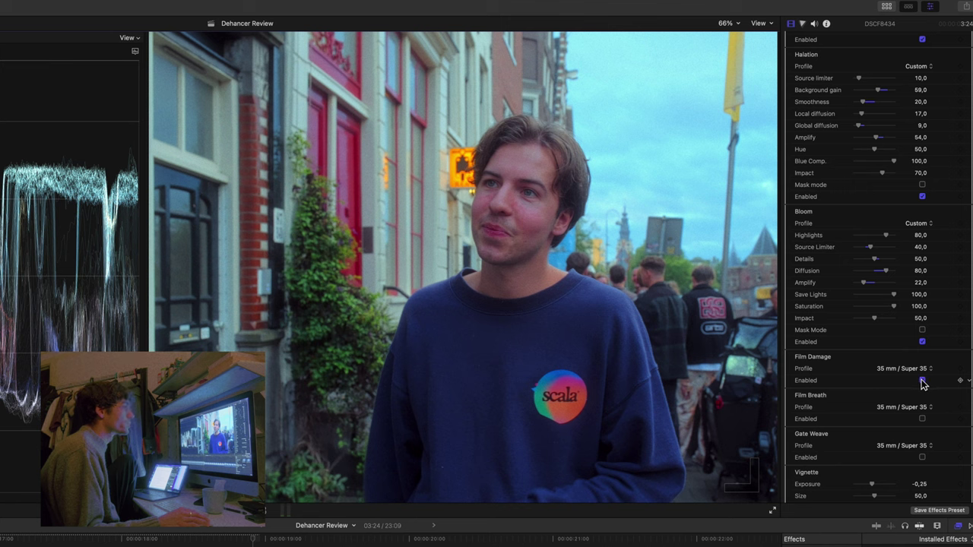
# Enable Film Damage with a Custom profile, raise Total Amount, then settle on 65 mm / 70 mm.
pyautogui.click(922, 381)
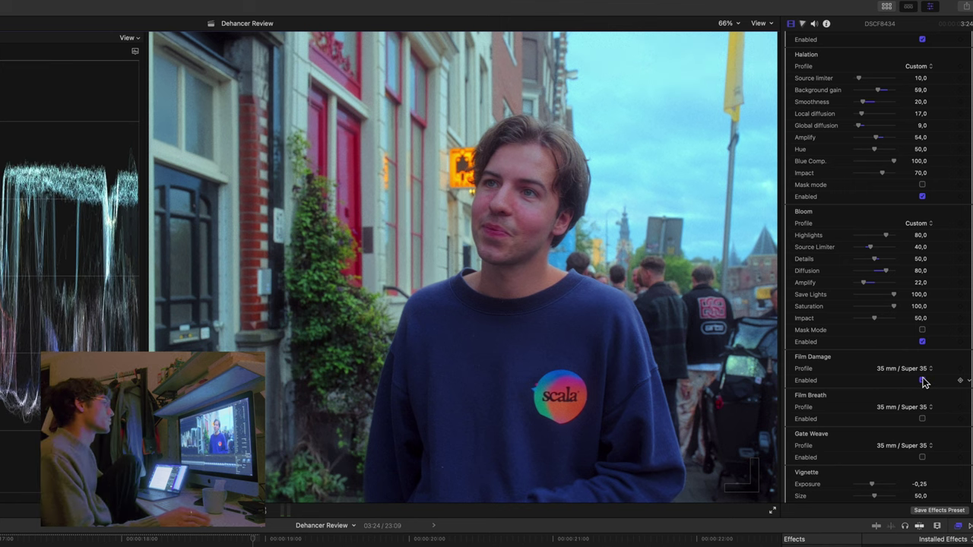
pyautogui.click(902, 369)
pyautogui.click(918, 335)
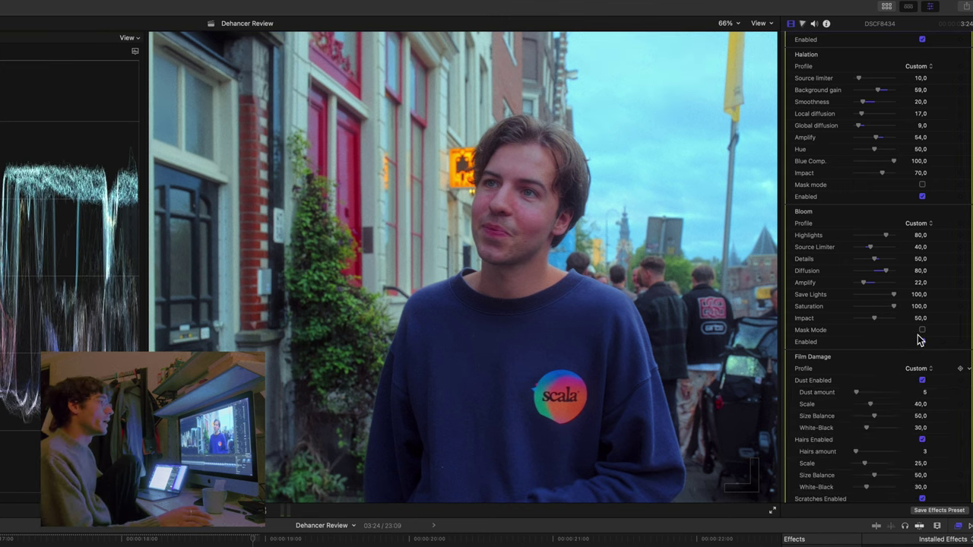
pyautogui.scroll(-2, 881, 363)
pyautogui.scroll(-2, 880, 363)
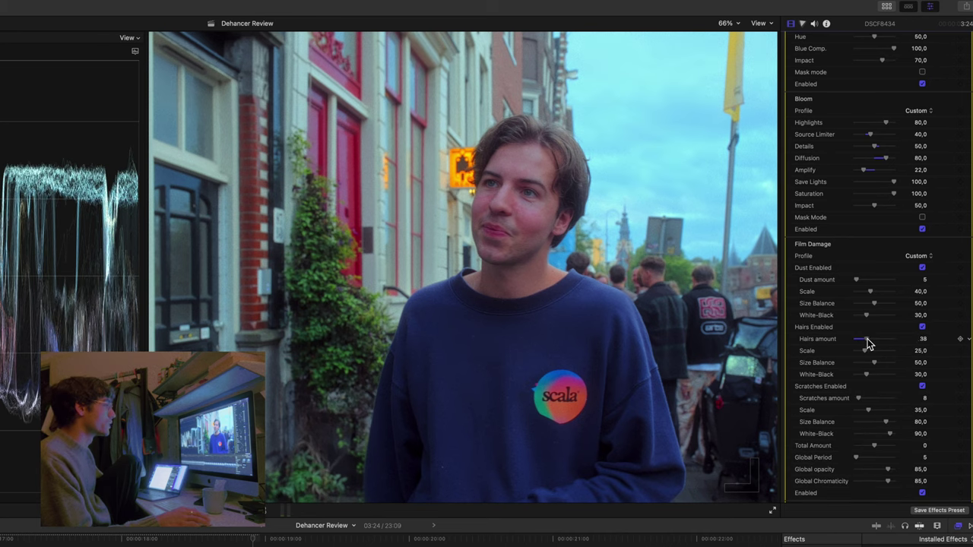
pyautogui.moveTo(874, 445)
pyautogui.mouseDown()
pyautogui.moveTo(892, 448)
pyautogui.moveTo(866, 433)
pyautogui.mouseUp()
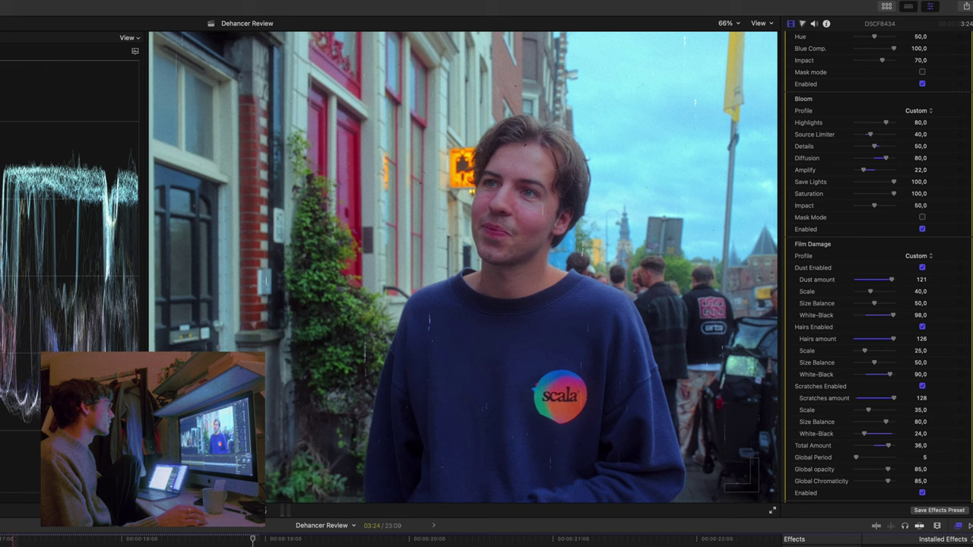
pyautogui.scroll(-5, 921, 311)
pyautogui.scroll(2, 921, 311)
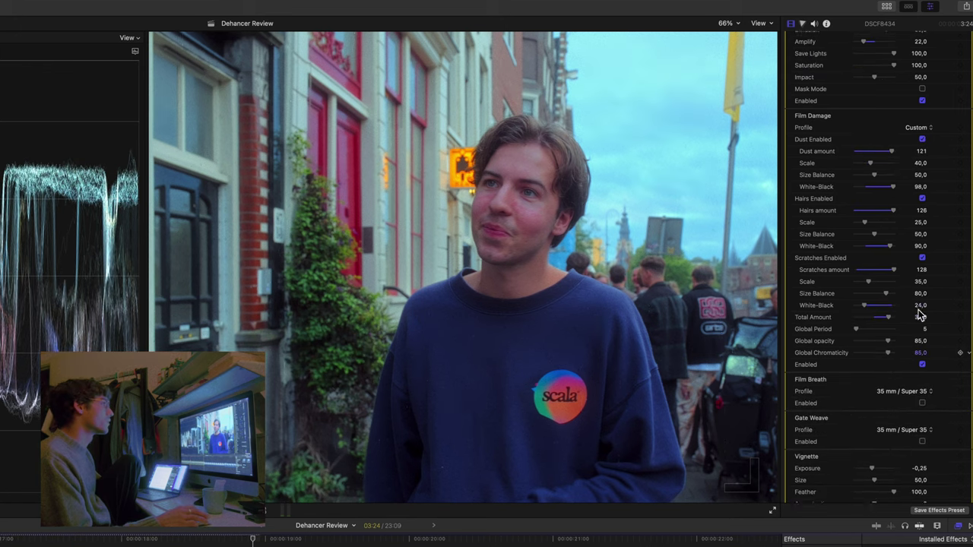
pyautogui.click(914, 146)
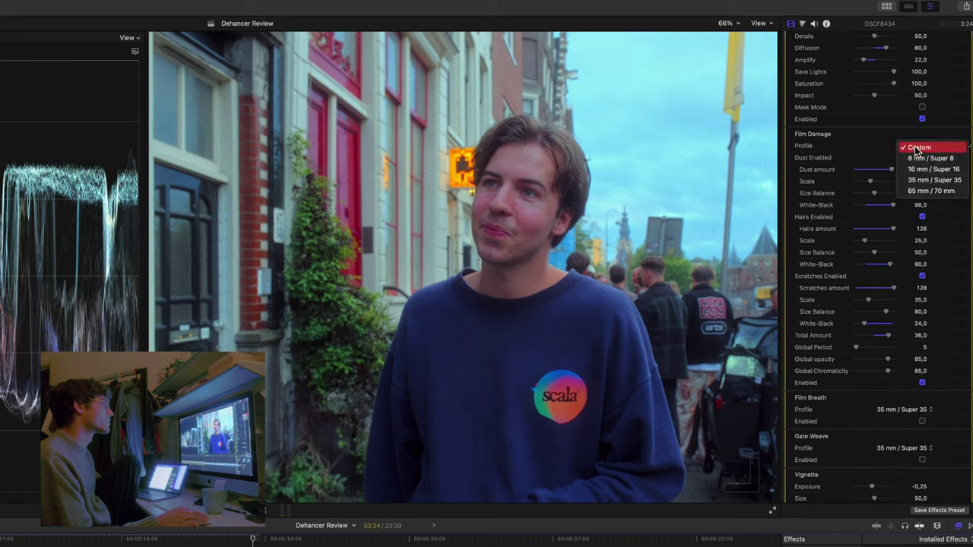
pyautogui.click(930, 189)
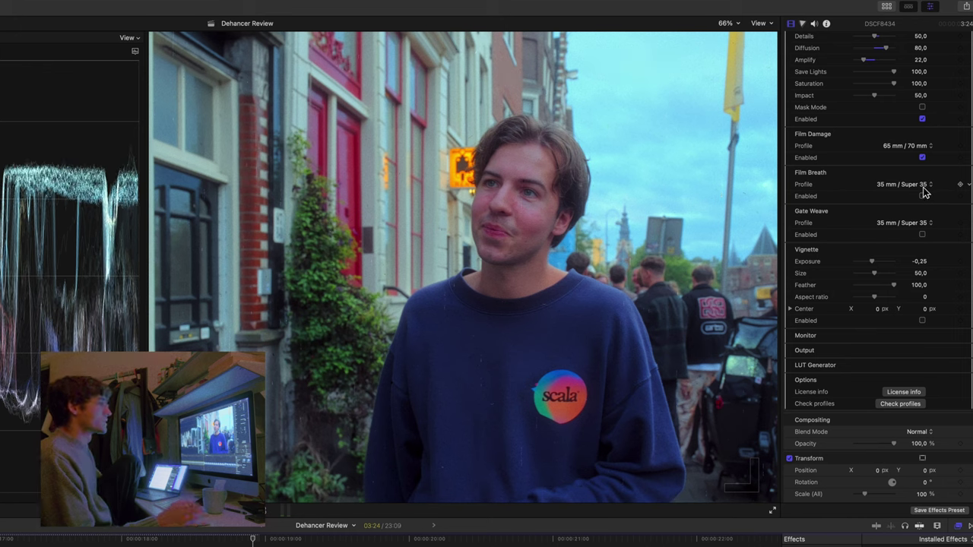
# Enable Film Breath on a Custom profile with Period 4 and Color 21.
pyautogui.click(922, 196)
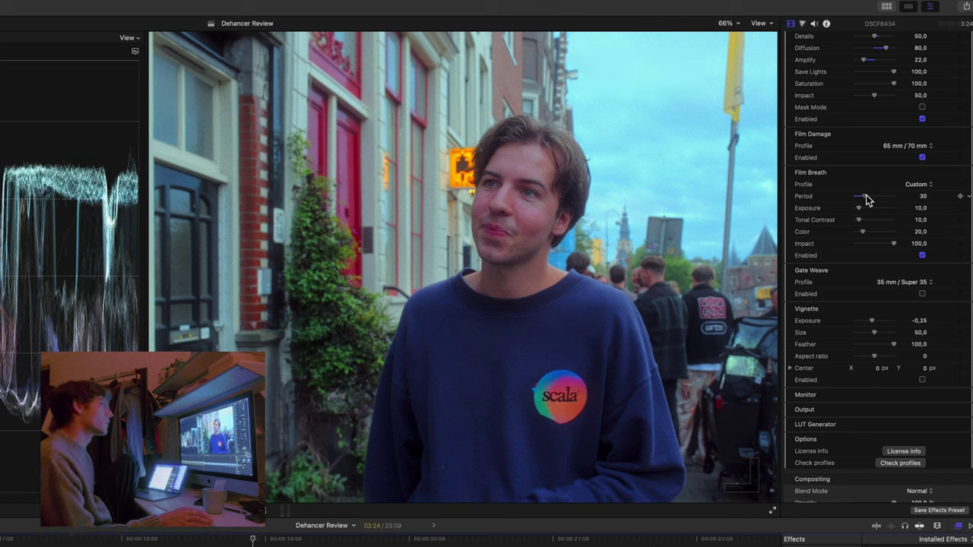
pyautogui.moveTo(857, 196)
pyautogui.mouseDown()
pyautogui.moveTo(879, 200)
pyautogui.moveTo(856, 201)
pyautogui.mouseUp()
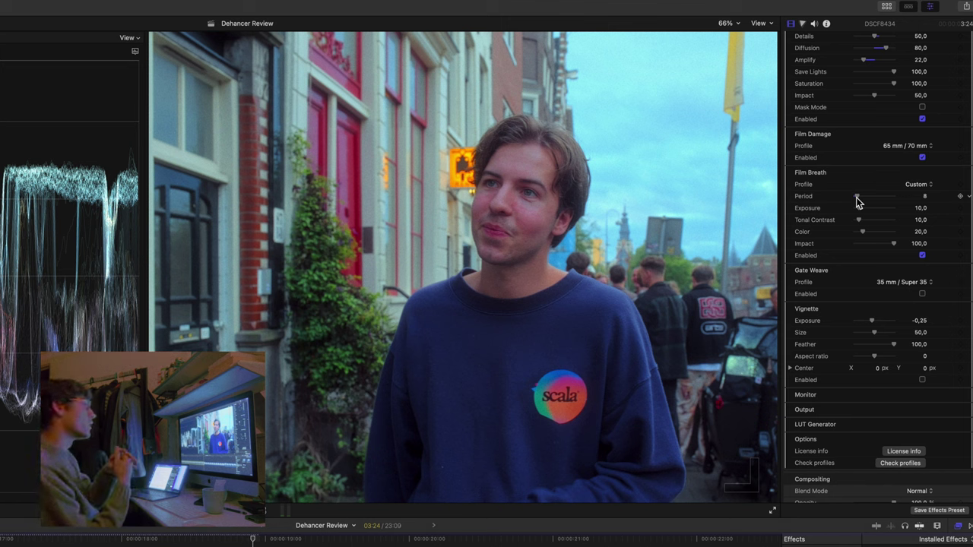
pyautogui.moveTo(856, 196); pyautogui.dragTo(854, 196)
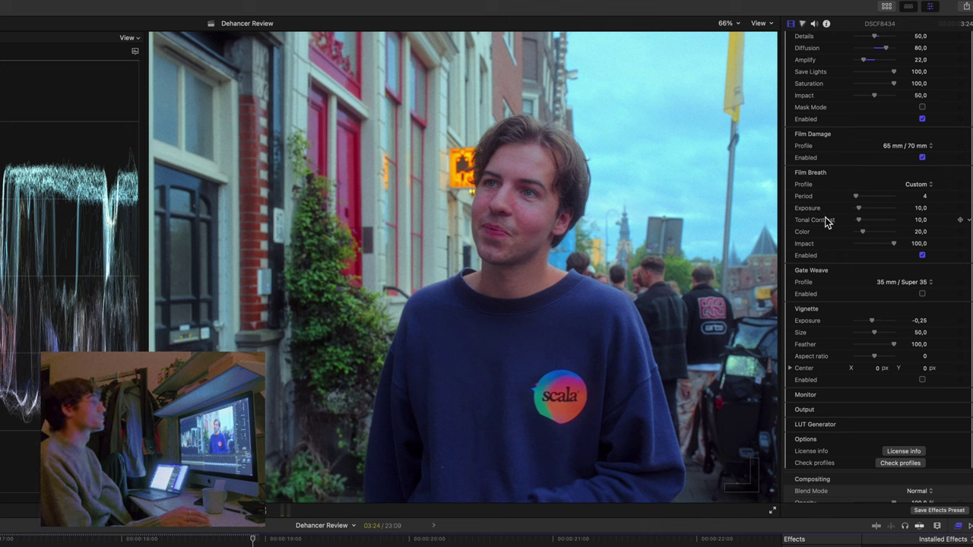
pyautogui.moveTo(864, 231)
pyautogui.mouseDown()
pyautogui.moveTo(886, 233)
pyautogui.moveTo(863, 231)
pyautogui.mouseUp()
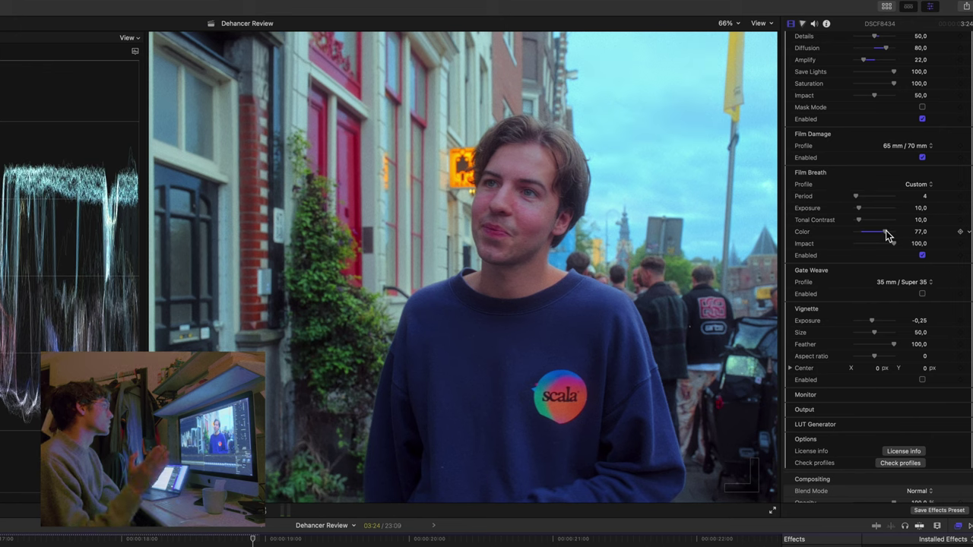
pyautogui.scroll(-2, 874, 228)
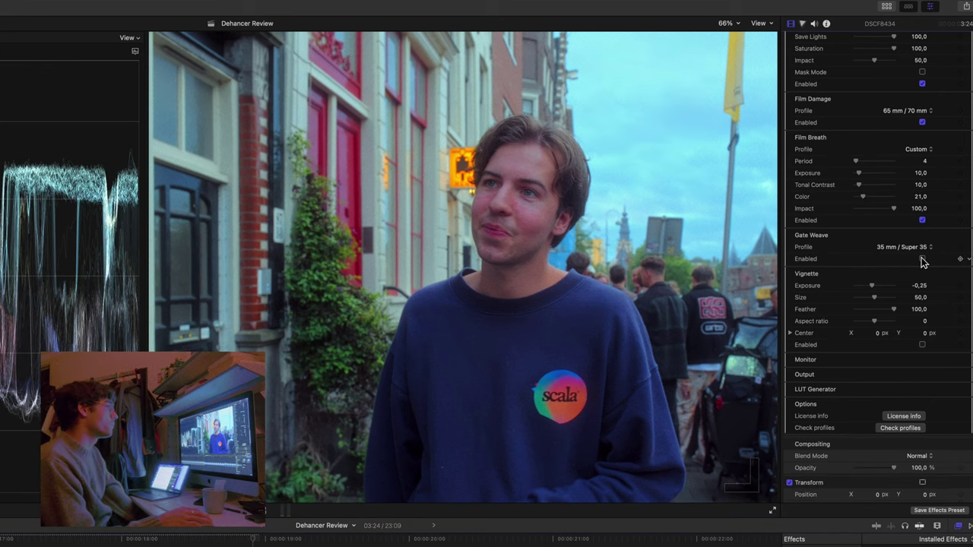
# Enable Gate Weave on a Custom profile, and turn on the vignette at -0,35 exposure.
pyautogui.click(923, 259)
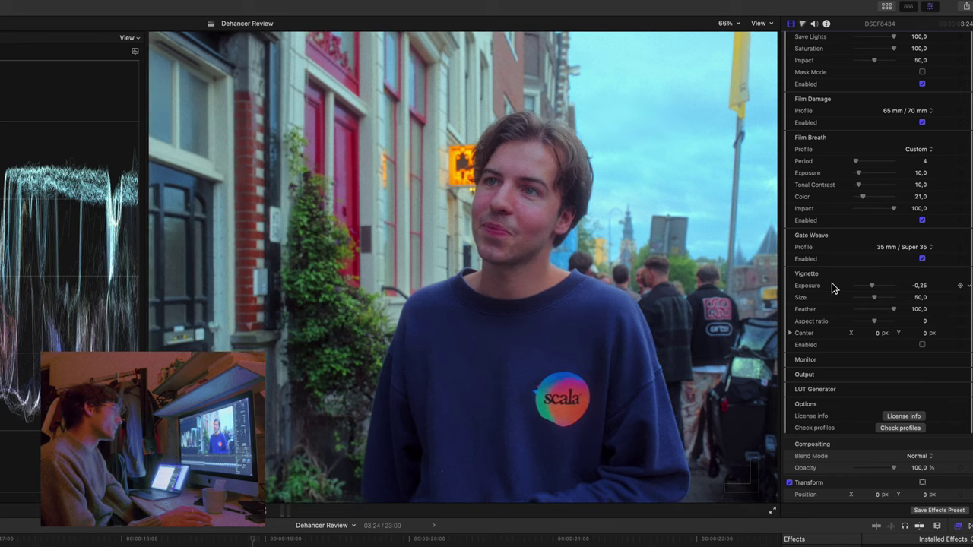
pyautogui.click(928, 248)
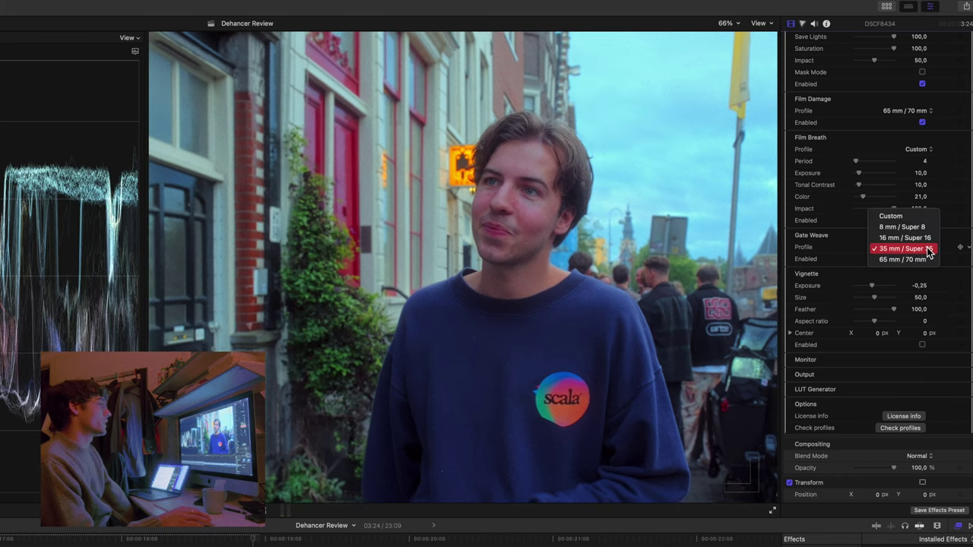
pyautogui.click(925, 250)
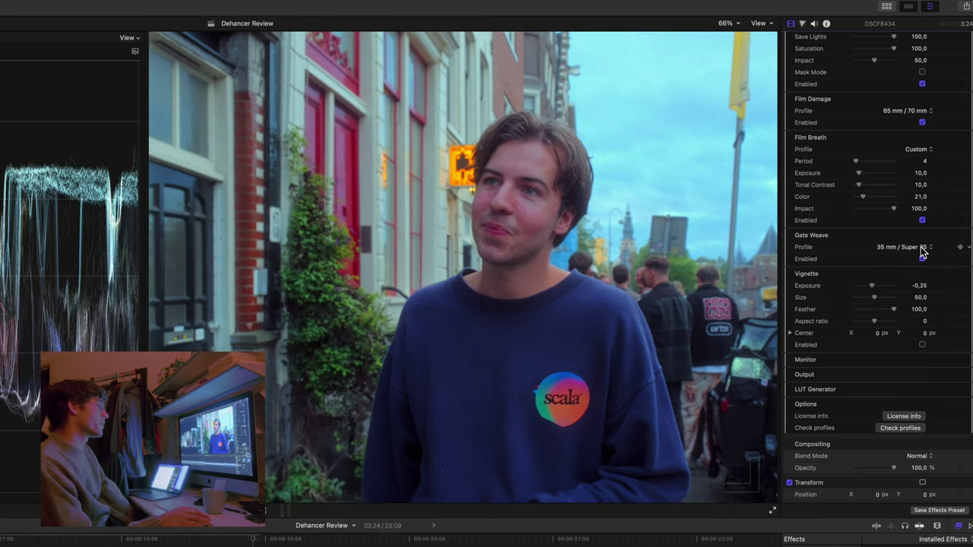
pyautogui.click(922, 248)
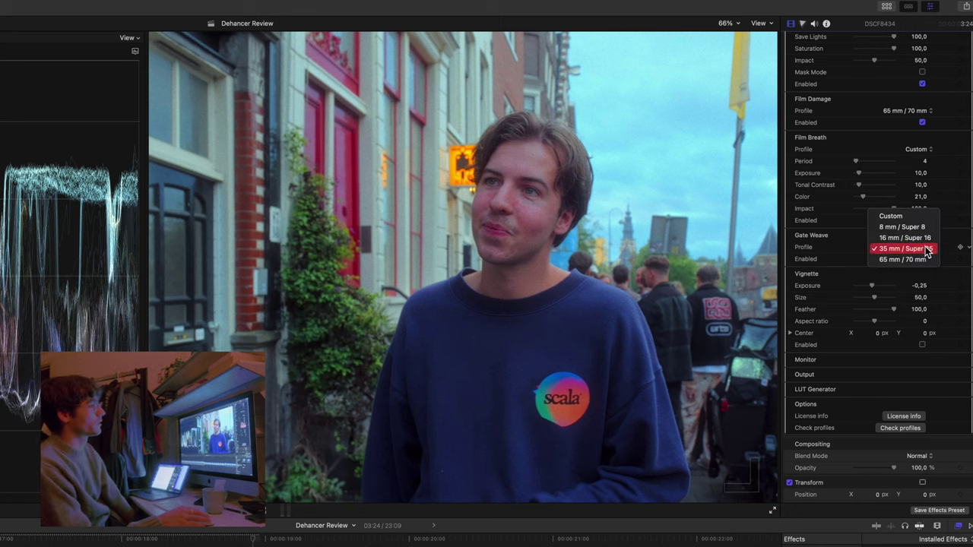
pyautogui.click(886, 210)
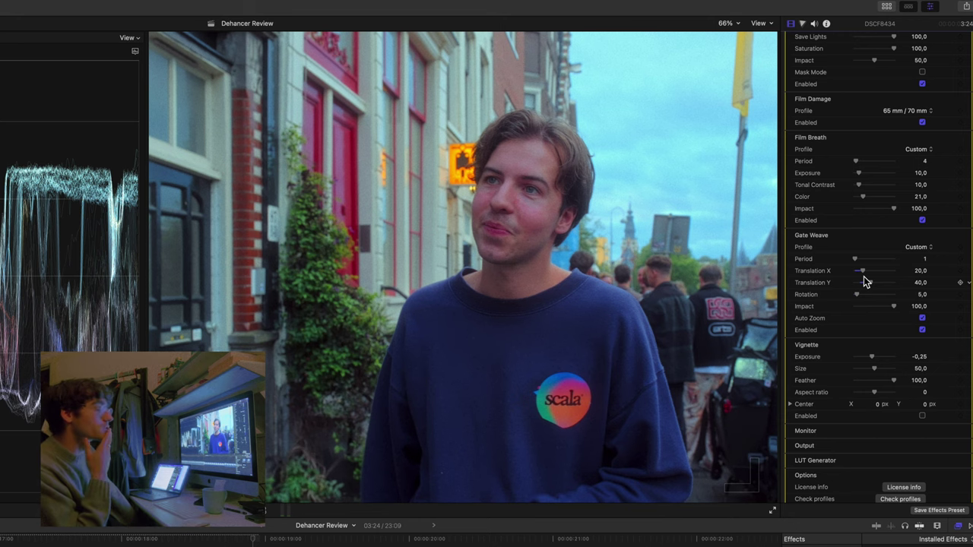
pyautogui.scroll(-2, 865, 282)
pyautogui.click(922, 372)
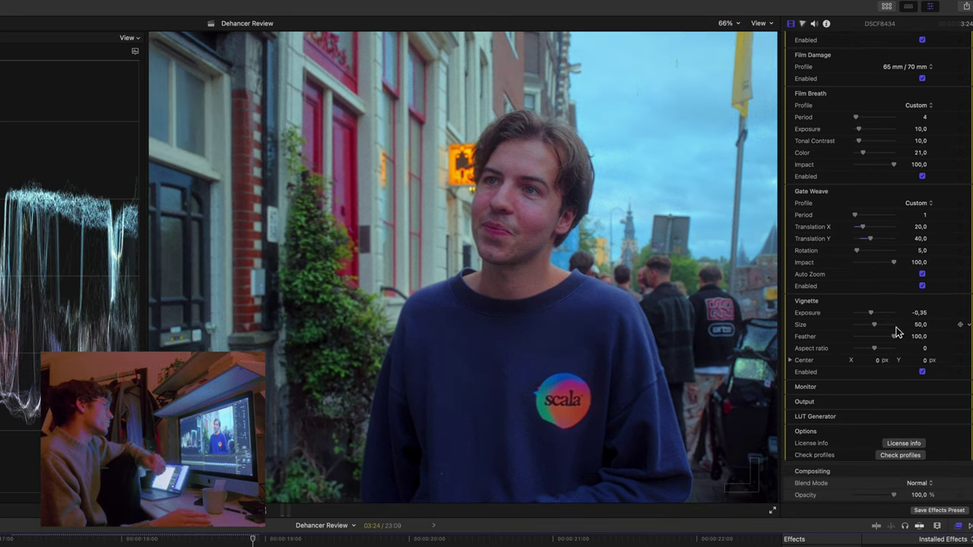
# Turn the vignette off, briefly preview False Color, and expand the Output and LUT Generator sections.
pyautogui.click(922, 372)
pyautogui.click(921, 399)
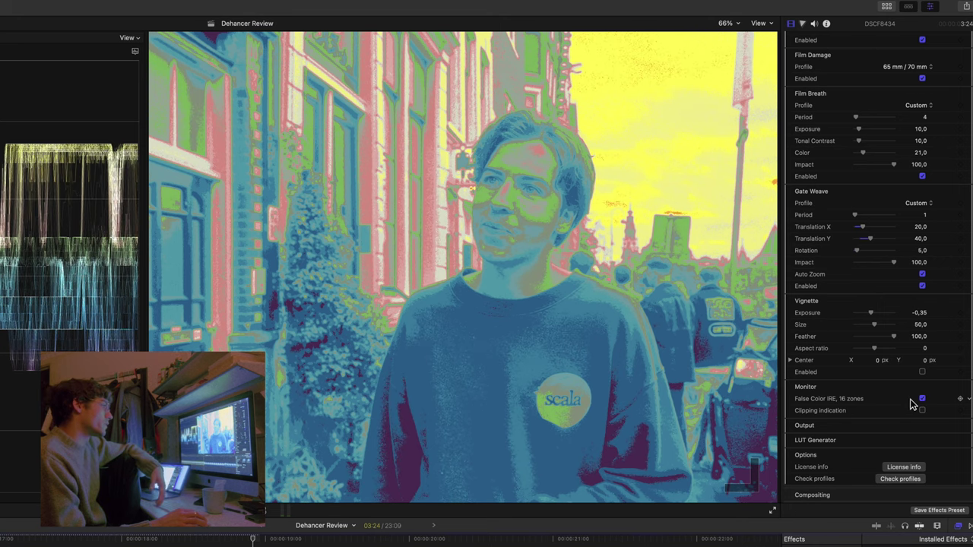
pyautogui.click(921, 399)
pyautogui.click(954, 425)
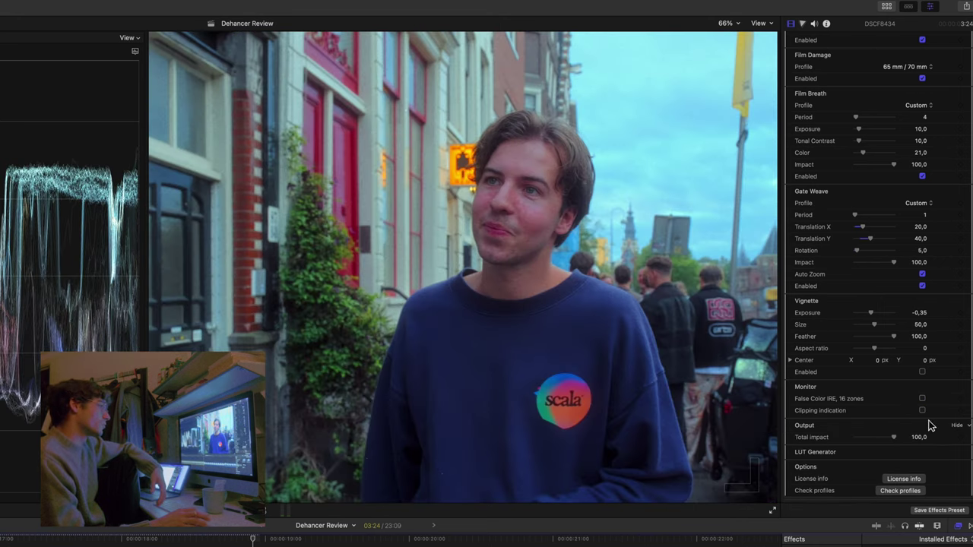
pyautogui.click(957, 451)
pyautogui.scroll(-3, 950, 425)
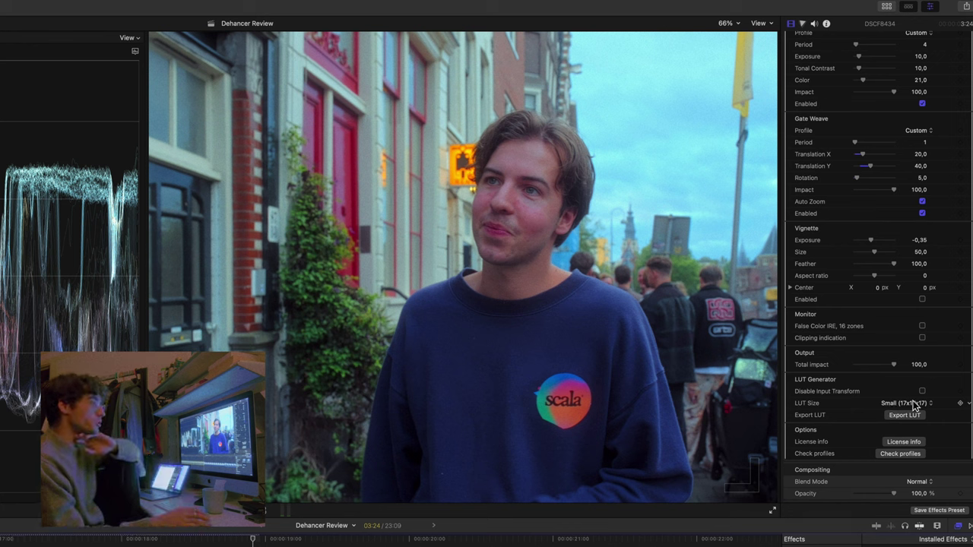
pyautogui.scroll(15, 901, 406)
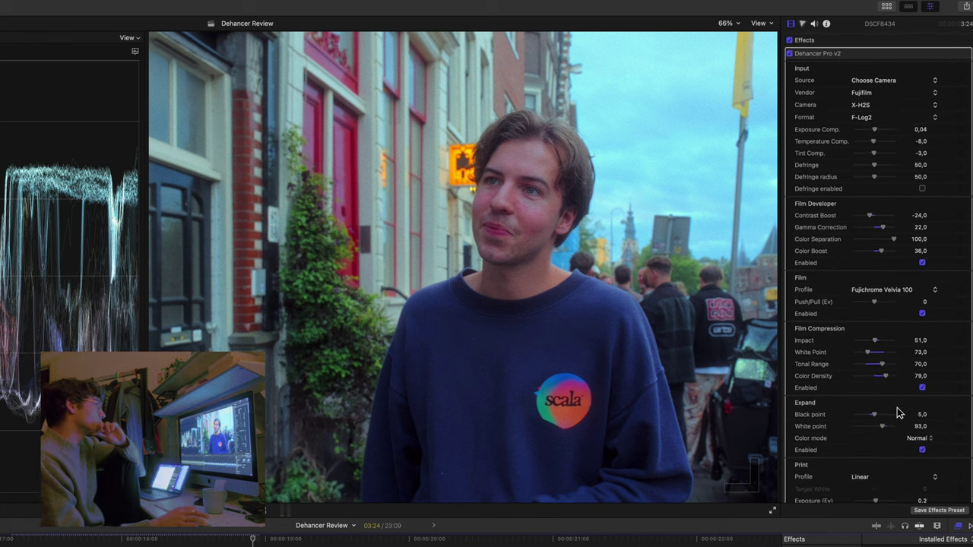
# Collapse Dehancer Pro v2 and toggle it off and on to compare, leaving it enabled.
pyautogui.click(956, 53)
pyautogui.click(789, 53)
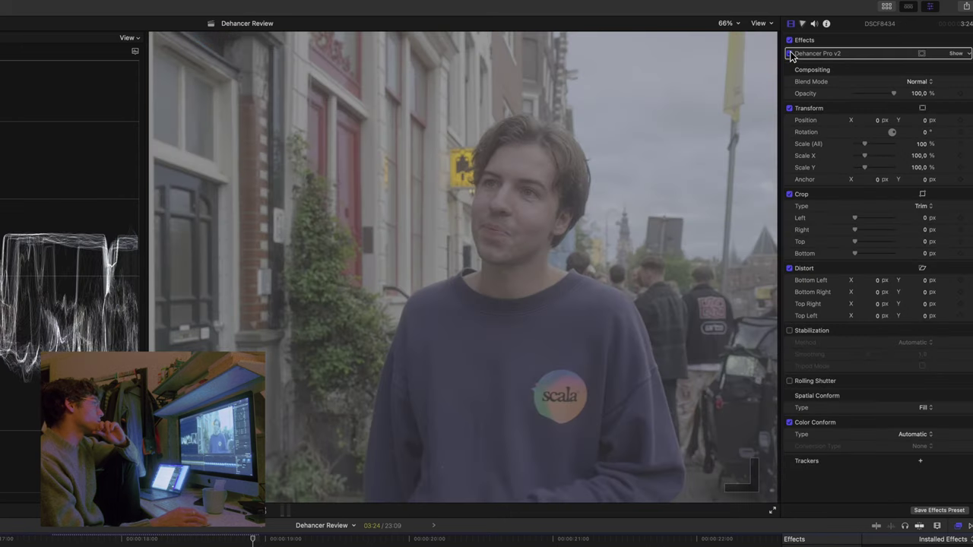
pyautogui.click(789, 53)
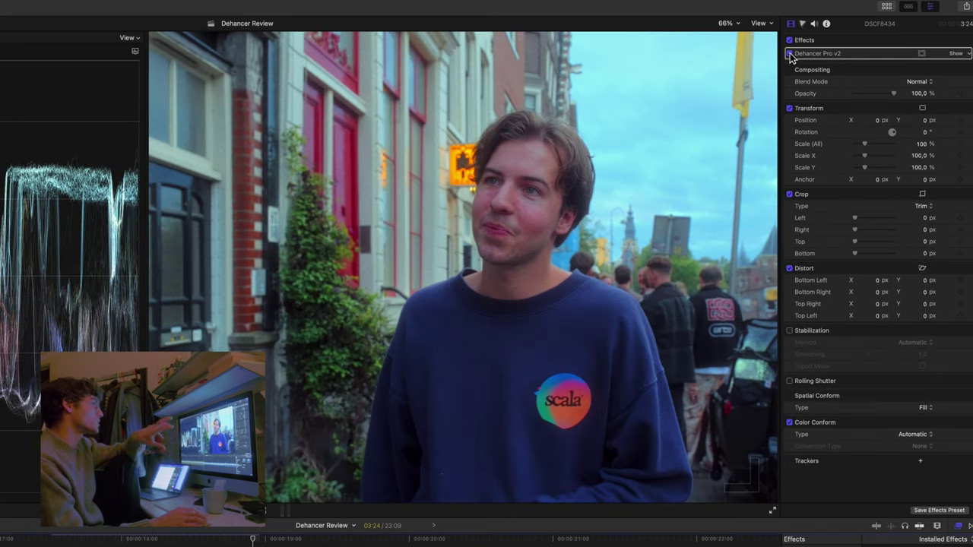
pyautogui.click(789, 54)
pyautogui.click(789, 53)
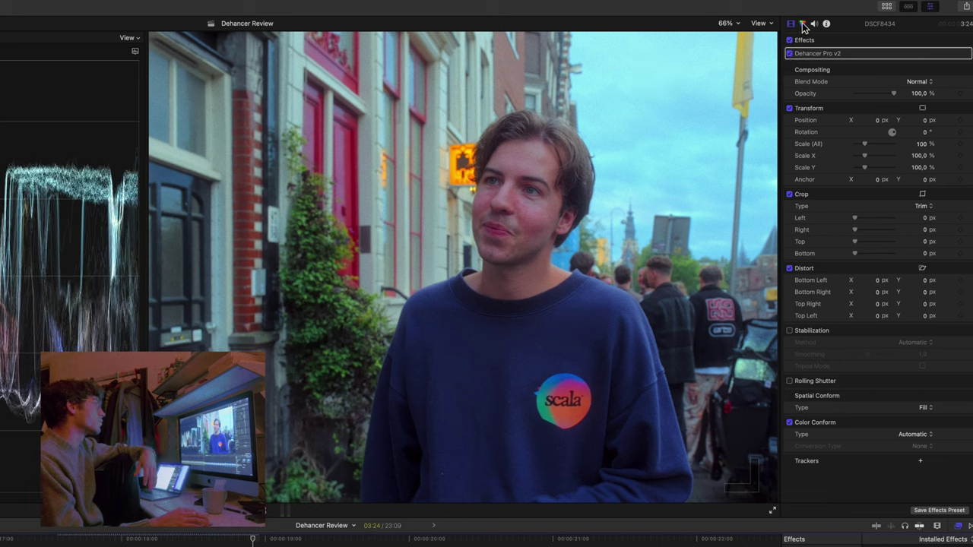
# Add a Color Curves correction with three control points on the red curve.
pyautogui.click(802, 25)
pyautogui.click(818, 39)
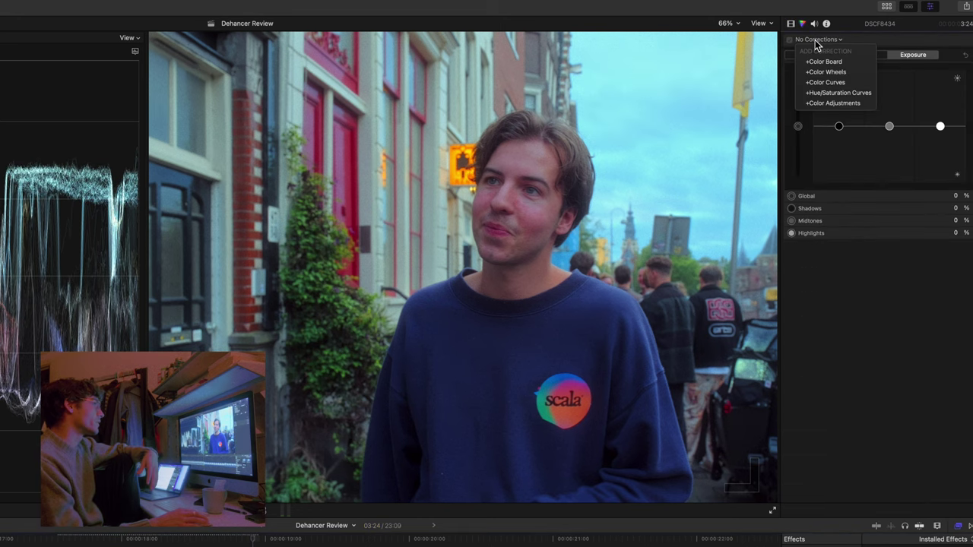
pyautogui.click(849, 84)
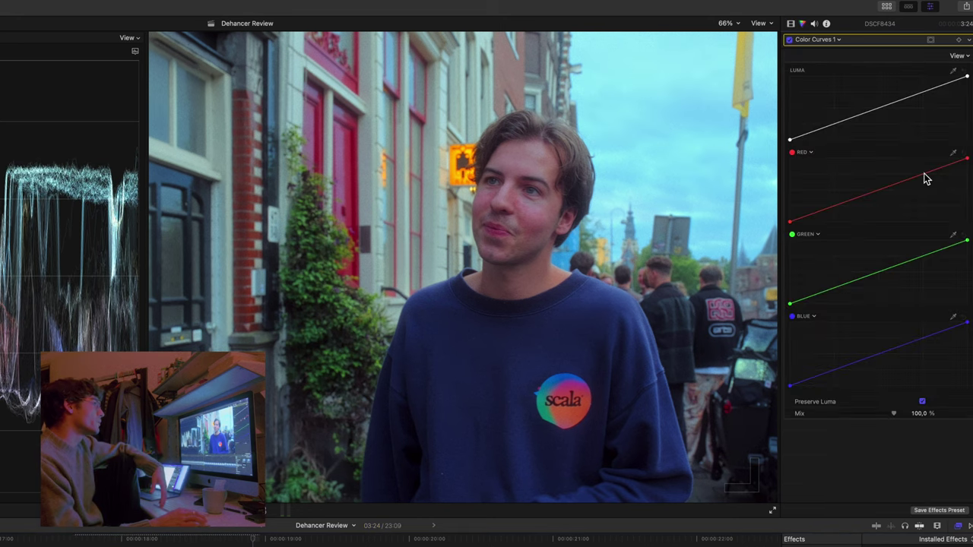
pyautogui.click(924, 174)
pyautogui.click(875, 193)
pyautogui.click(835, 205)
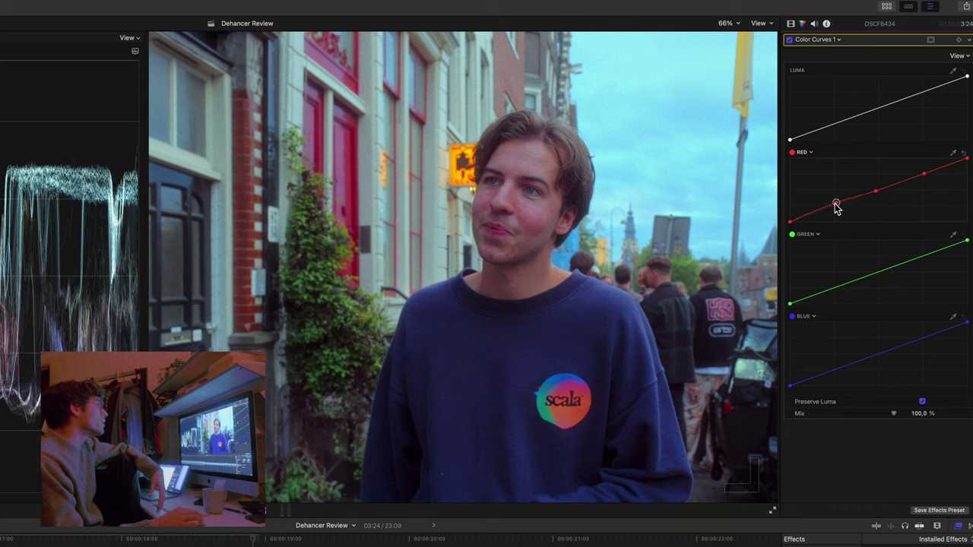
# Add Hue/Saturation Curves with control points on the Hue vs Sat and Hue vs Hue curves.
pyautogui.click(821, 40)
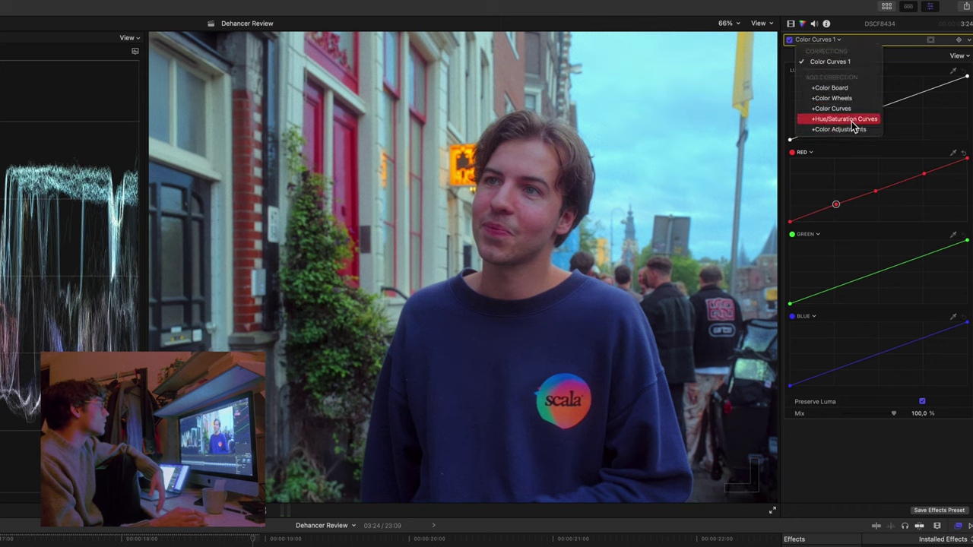
pyautogui.click(840, 118)
pyautogui.click(854, 191)
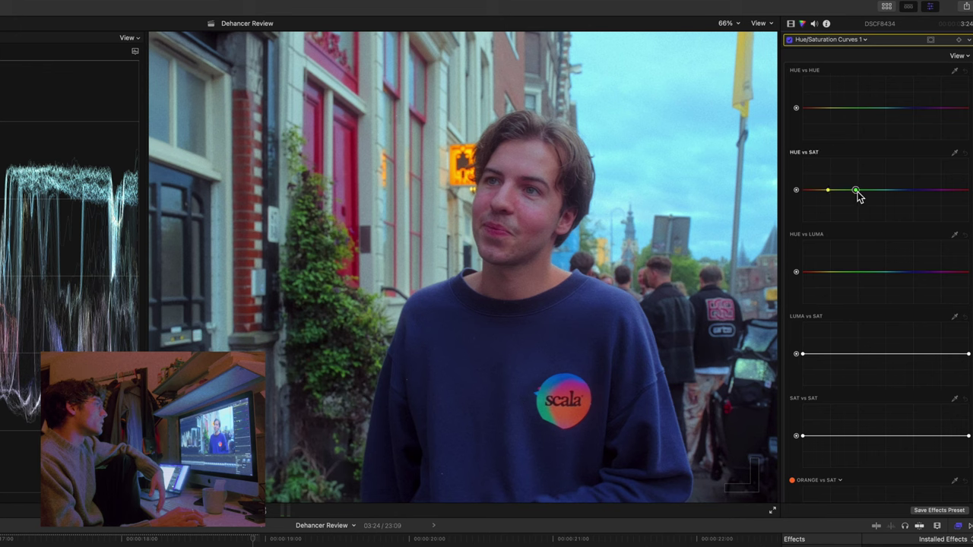
pyautogui.click(907, 191)
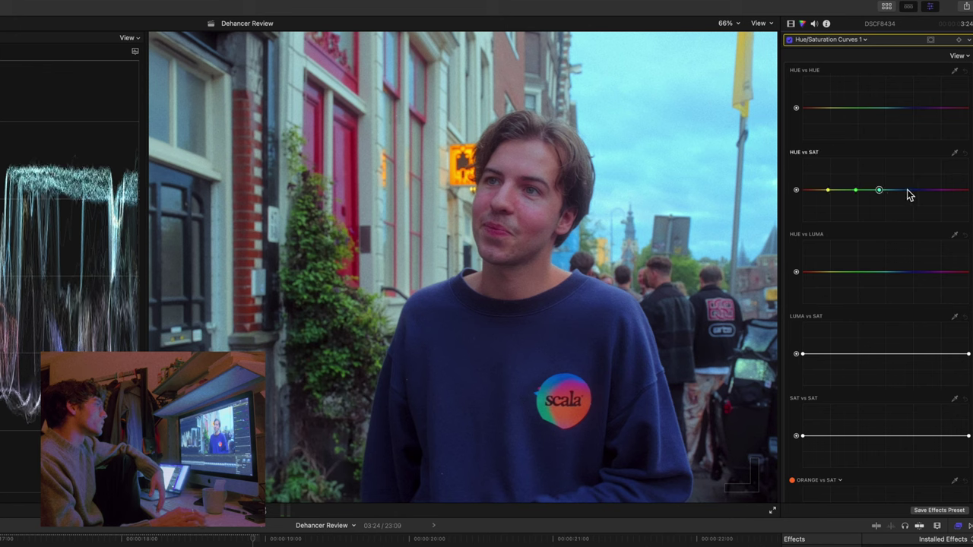
pyautogui.click(836, 108)
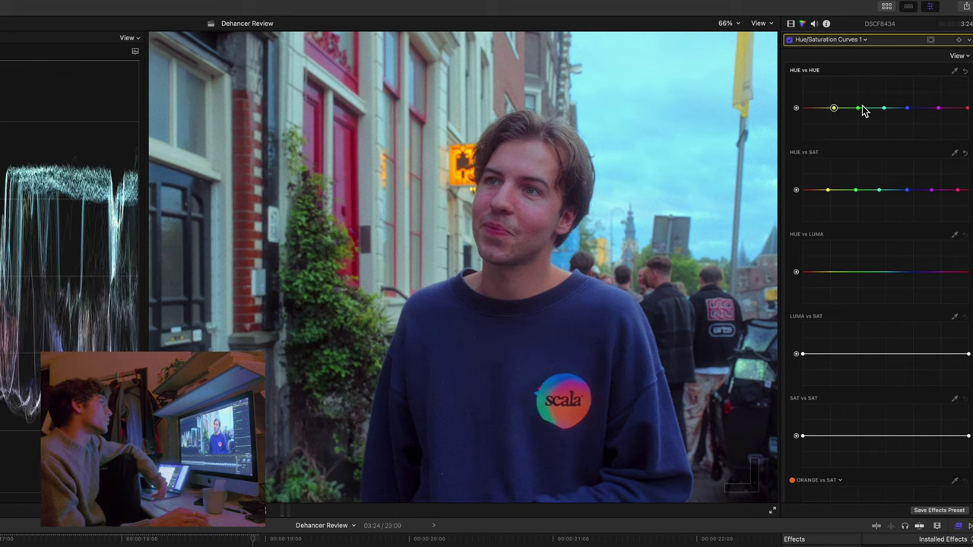
# Shift green, yellow and cyan hues, boost green saturation and reduce orange-yellow saturation.
pyautogui.moveTo(857, 109); pyautogui.dragTo(861, 118)
pyautogui.moveTo(857, 190); pyautogui.dragTo(858, 177)
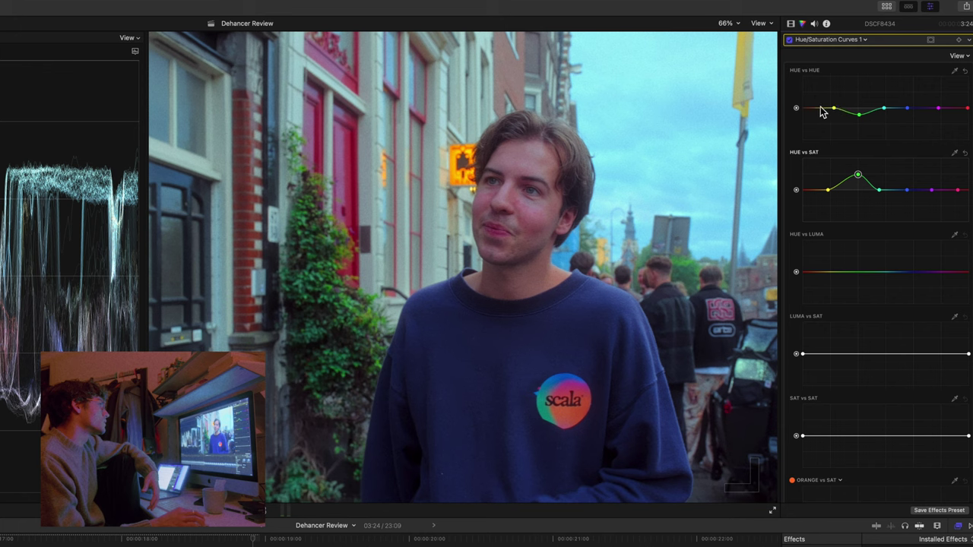
pyautogui.moveTo(834, 109); pyautogui.dragTo(834, 115)
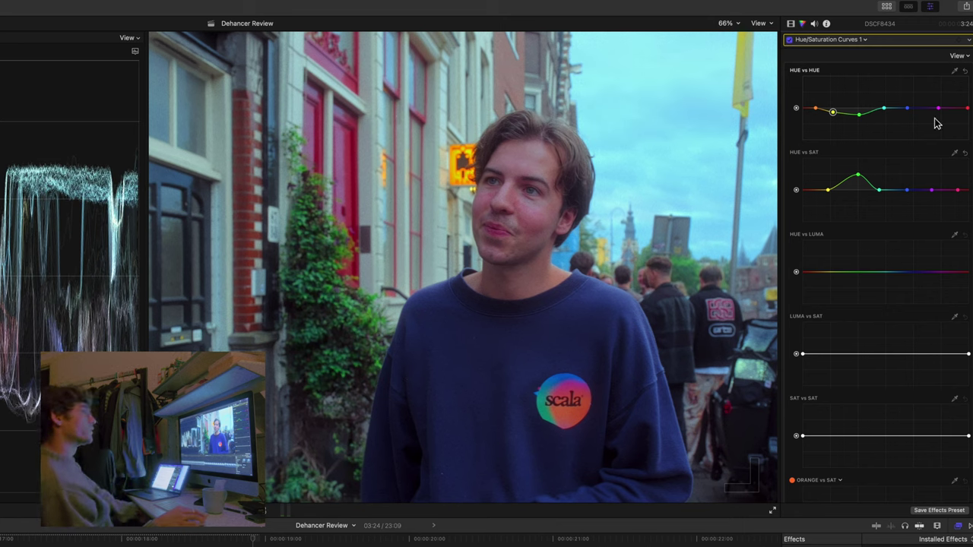
pyautogui.moveTo(828, 189); pyautogui.dragTo(830, 202)
pyautogui.click(911, 111)
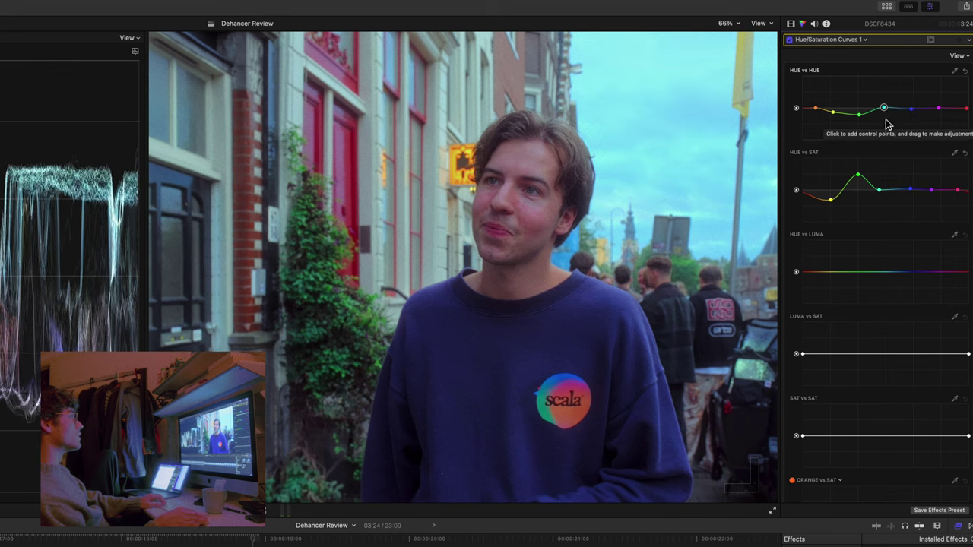
pyautogui.moveTo(884, 108); pyautogui.dragTo(887, 115)
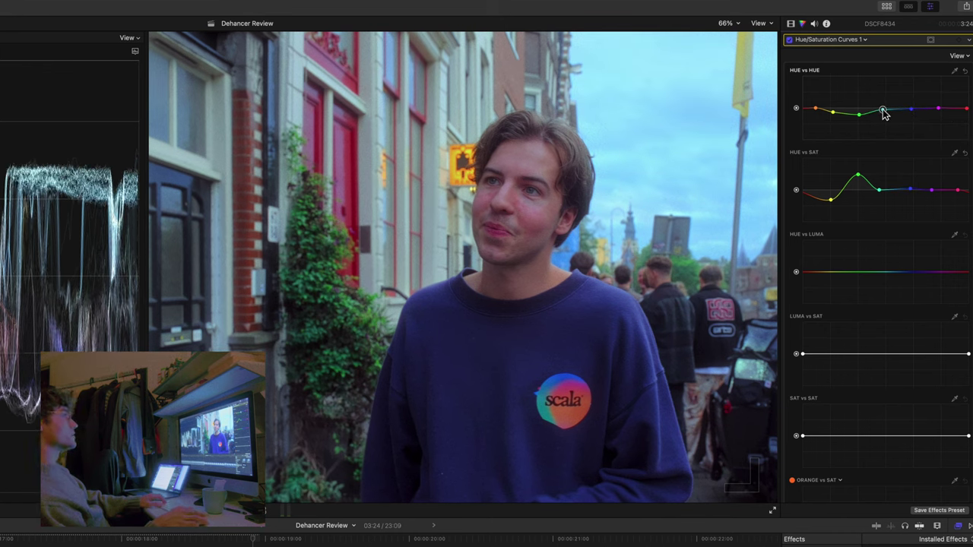
# Reorder the effect stack so Hue/Saturation Curves 1 sits between Dehancer Pro v2 and Color Curves 1.
pyautogui.click(846, 41)
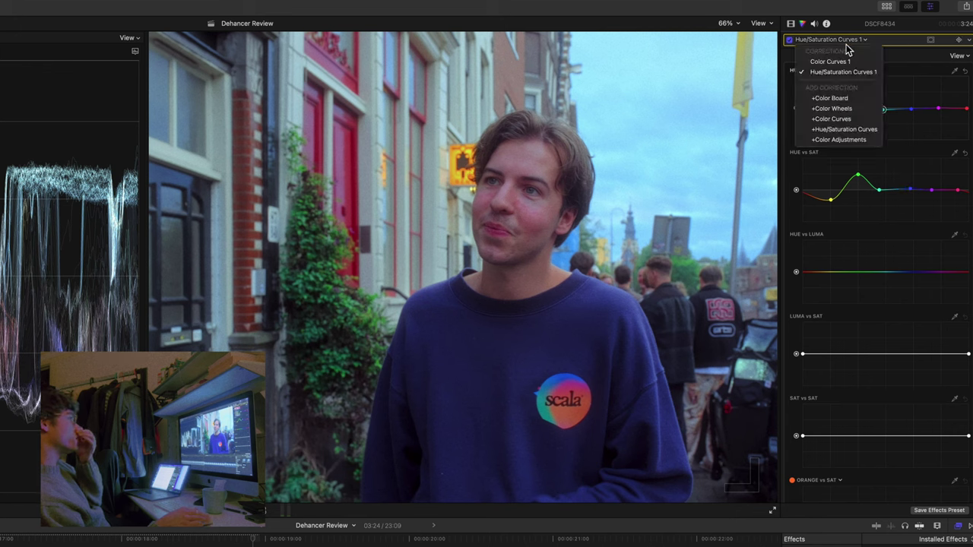
pyautogui.click(839, 65)
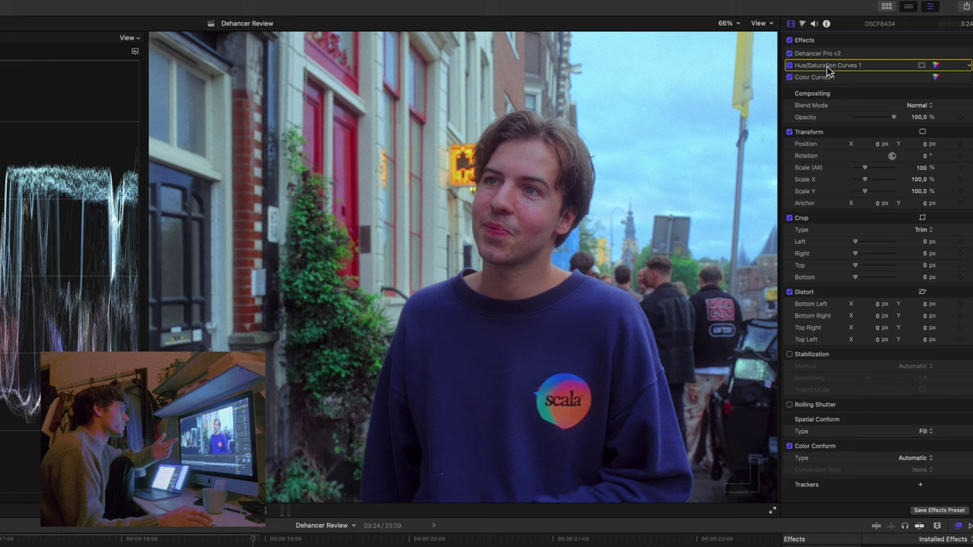
pyautogui.moveTo(827, 65); pyautogui.dragTo(827, 56)
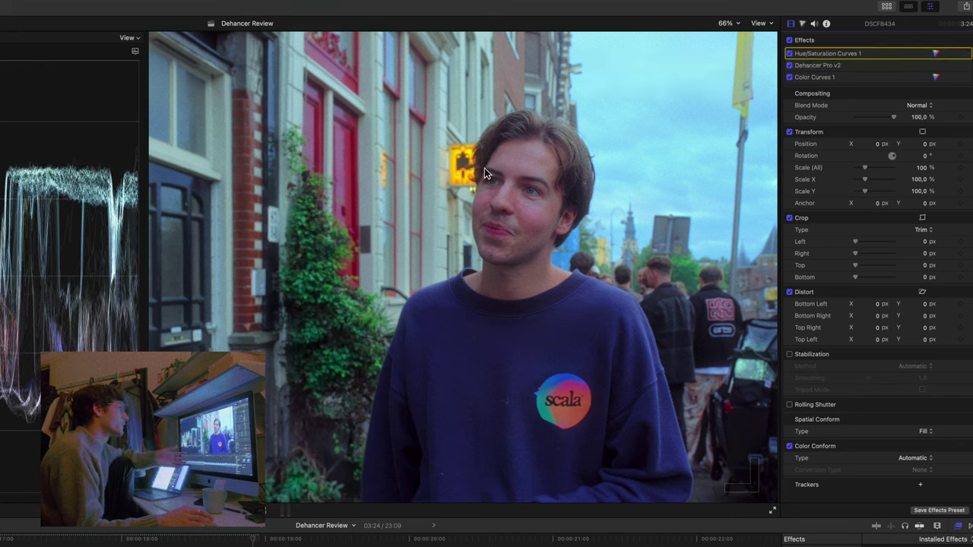
pyautogui.click(831, 67)
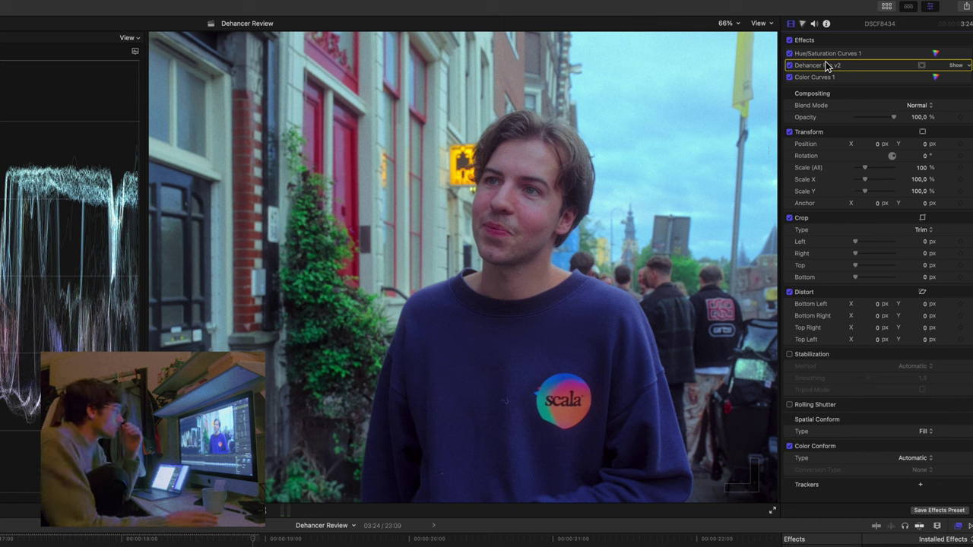
pyautogui.moveTo(827, 66)
pyautogui.mouseDown()
pyautogui.moveTo(825, 48)
pyautogui.moveTo(817, 69)
pyautogui.mouseUp()
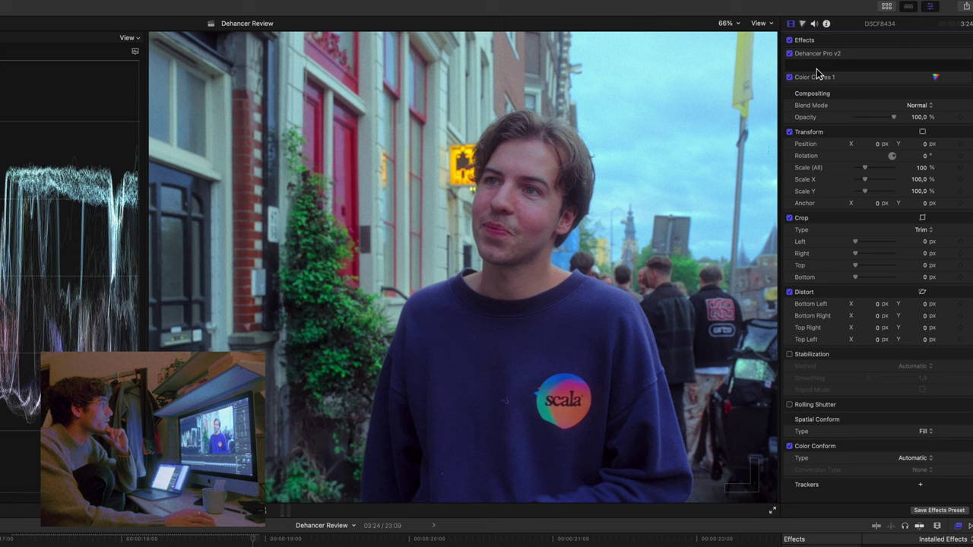
pyautogui.click(817, 69)
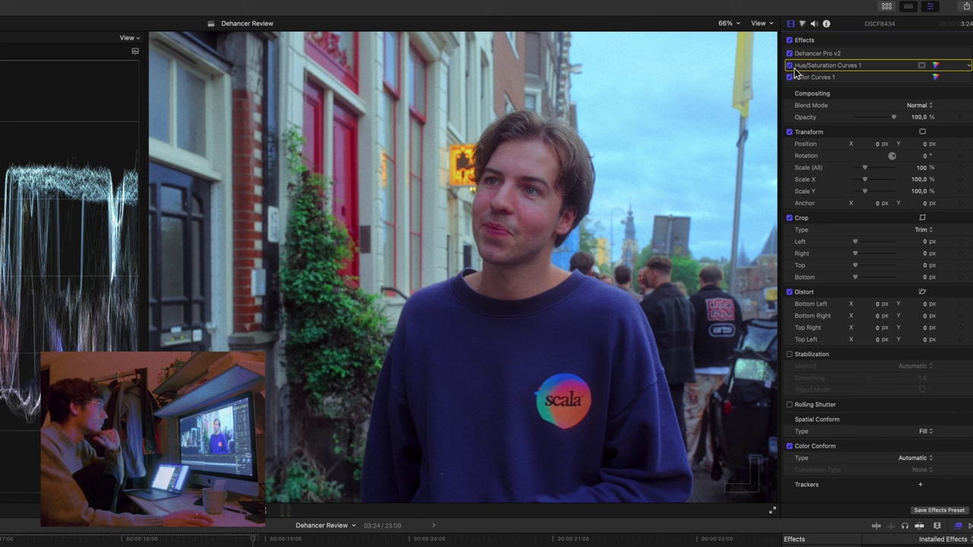
# Switch Color Curves 1, Hue/Saturation Curves 1 and Dehancer Pro v2 off and back on to compare the grade.
pyautogui.click(796, 74)
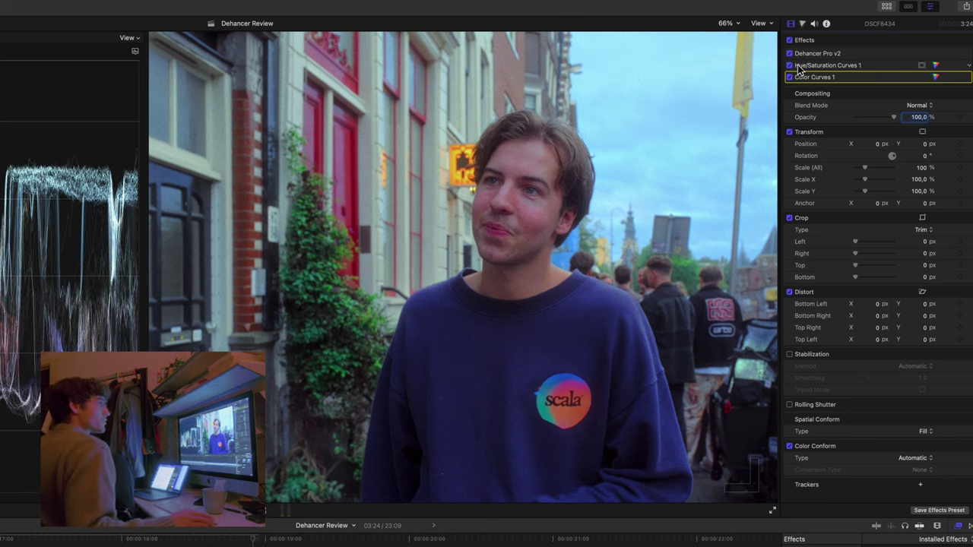
pyautogui.click(789, 66)
pyautogui.click(789, 76)
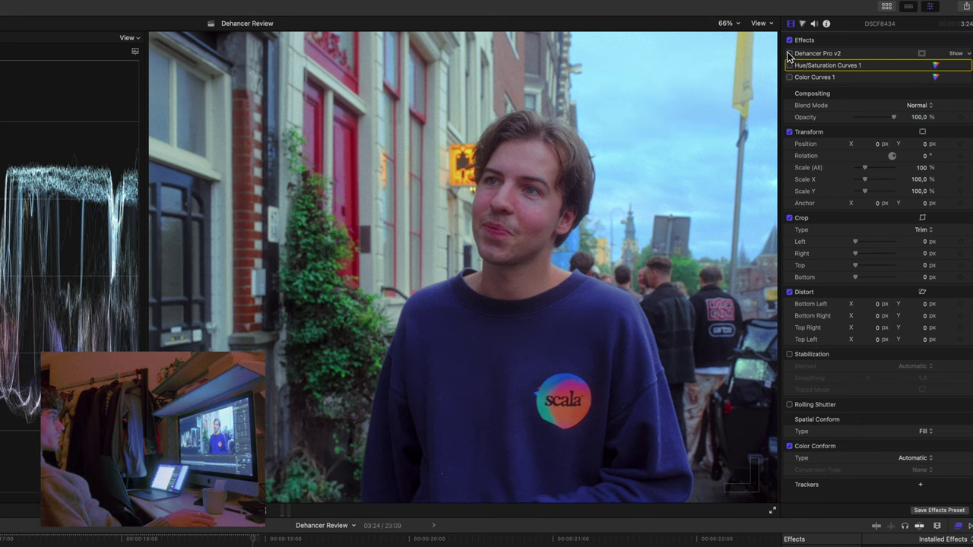
pyautogui.click(789, 54)
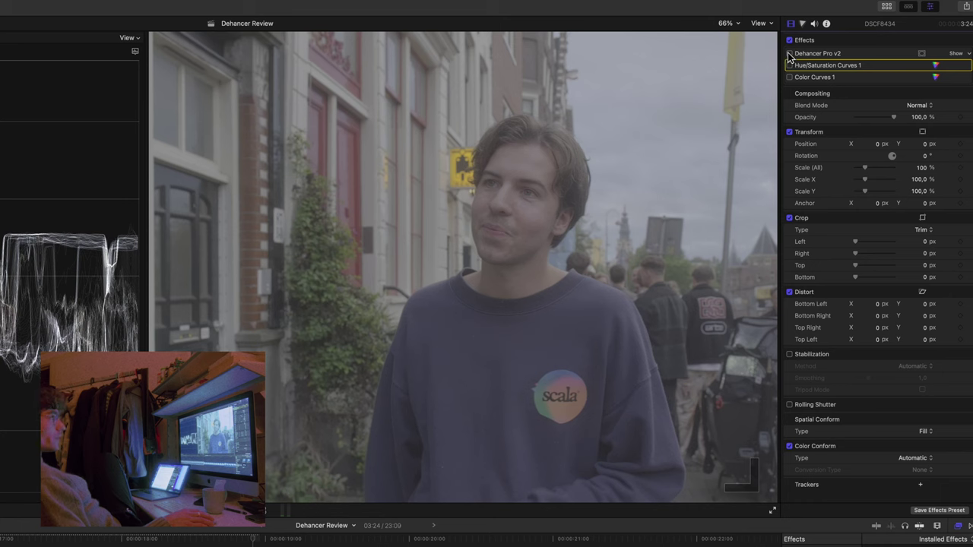
pyautogui.click(789, 54)
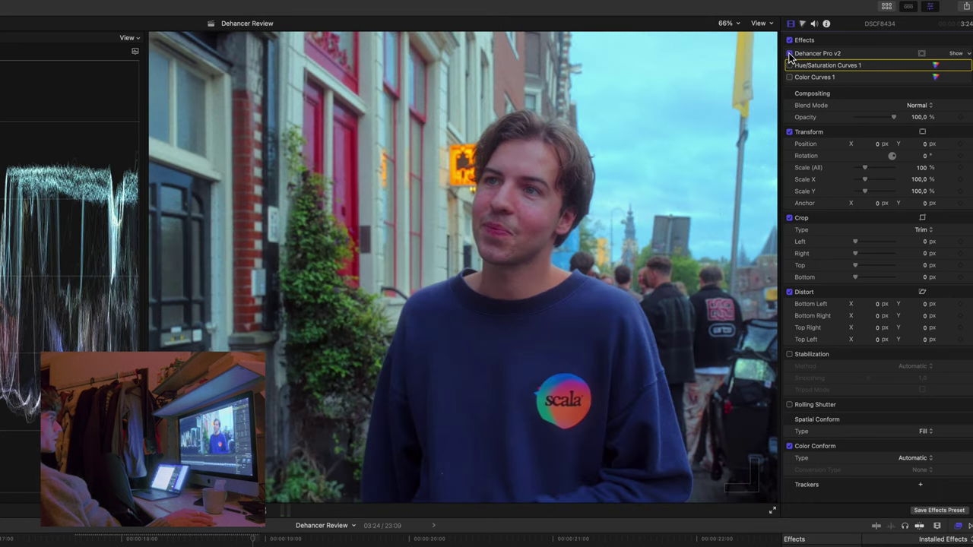
pyautogui.click(789, 66)
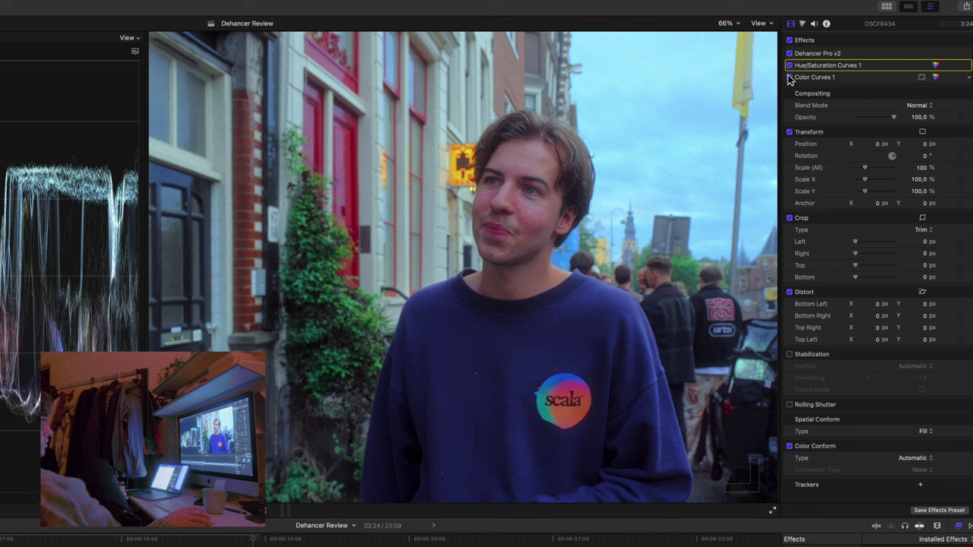
pyautogui.click(789, 76)
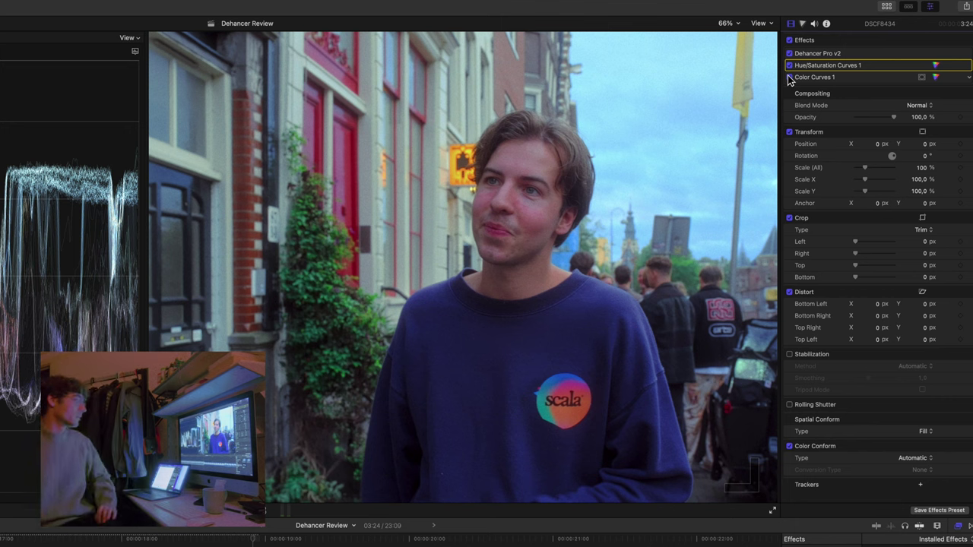
pyautogui.click(789, 77)
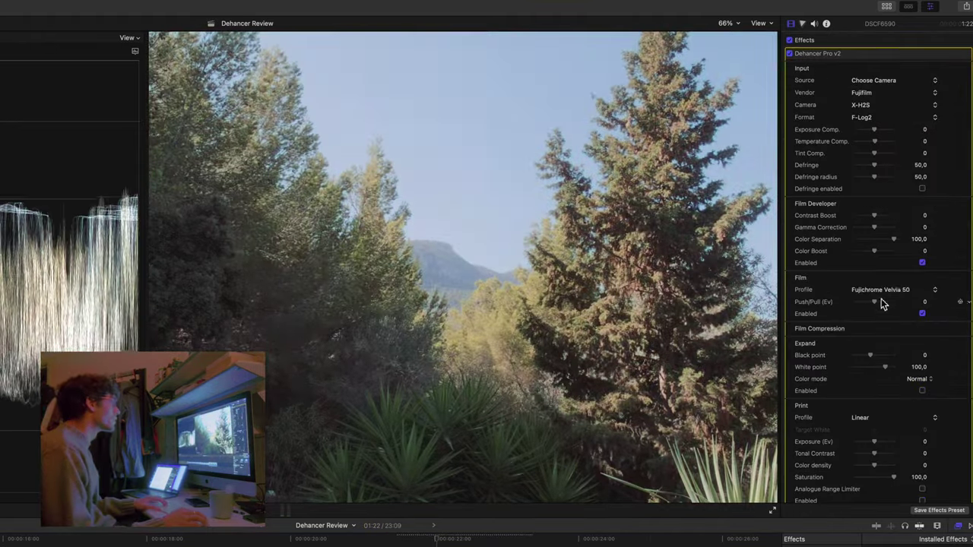
# Set the Dehancer Pro v2 film profile to Konica Impresa 50.
pyautogui.click(897, 293)
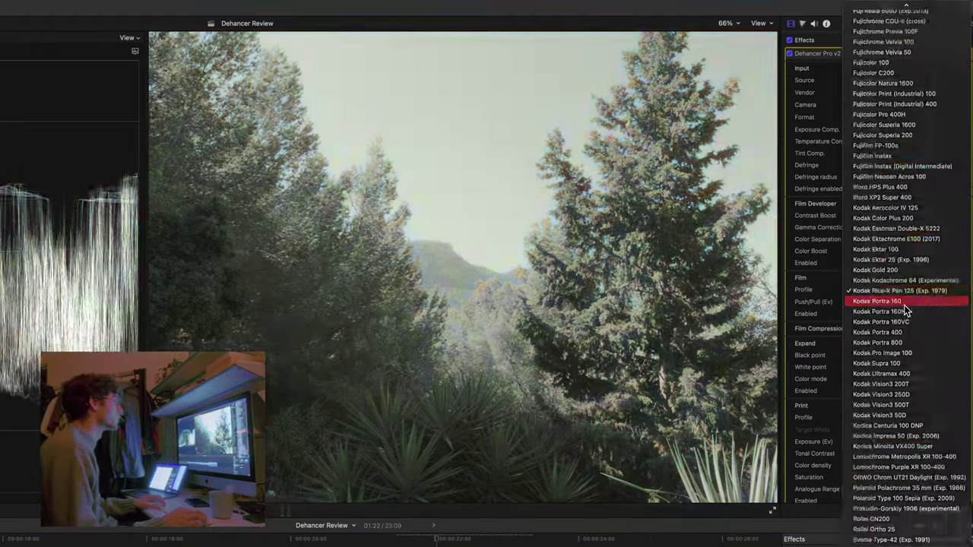
pyautogui.click(895, 436)
pyautogui.scroll(-5, 882, 304)
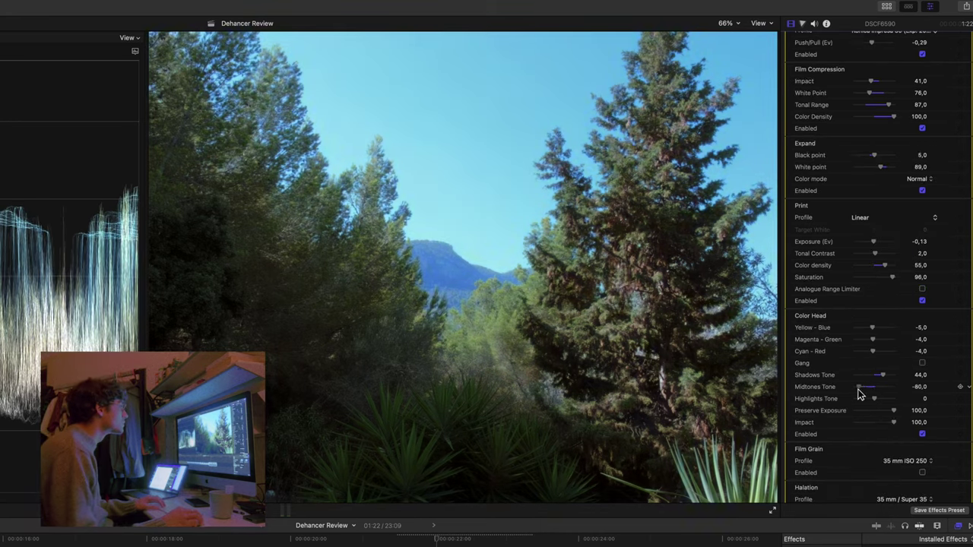
pyautogui.scroll(-5, 874, 365)
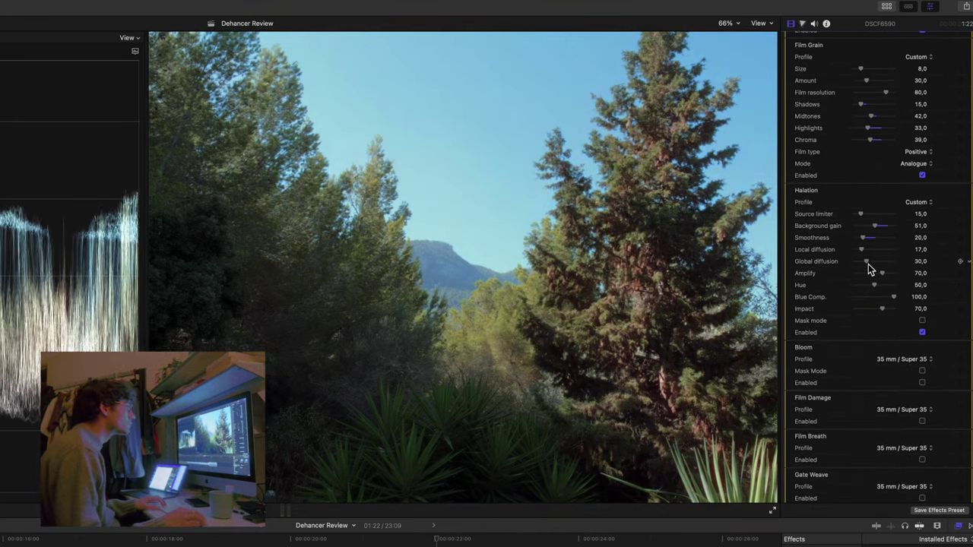
pyautogui.scroll(-4, 897, 251)
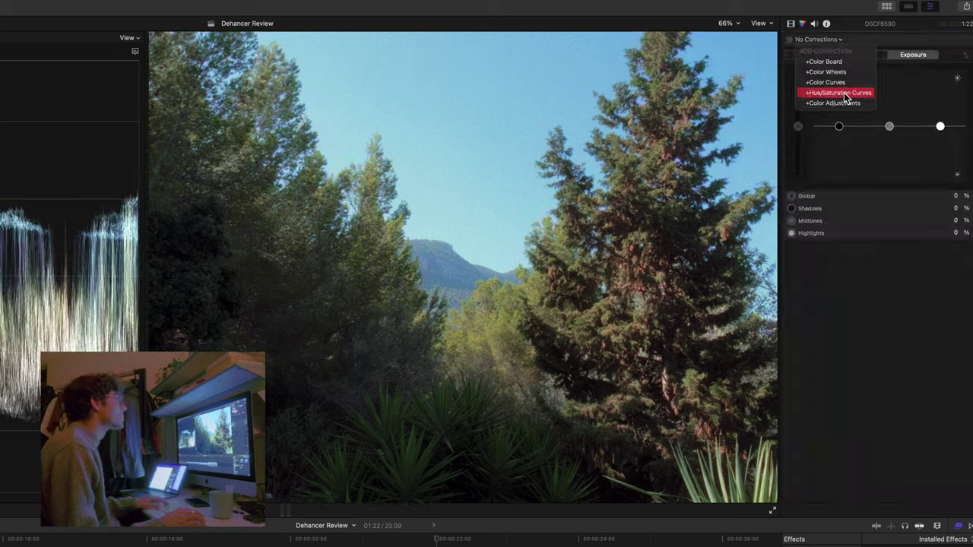
# Pull a Color Curves point for a bluer image, then compare Hue/Saturation Curves on and off.
pyautogui.click(847, 94)
pyautogui.moveTo(862, 200); pyautogui.dragTo(829, 200)
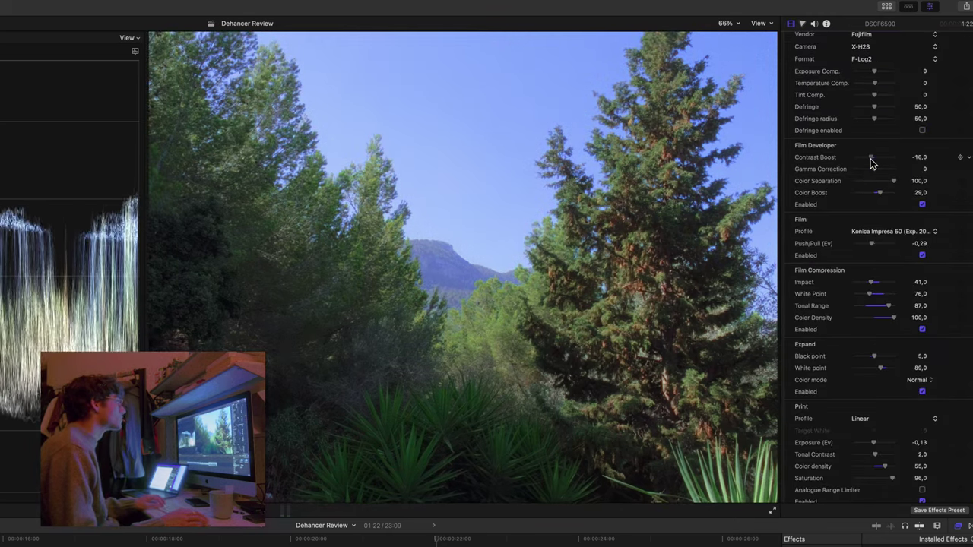
pyautogui.scroll(2, 877, 161)
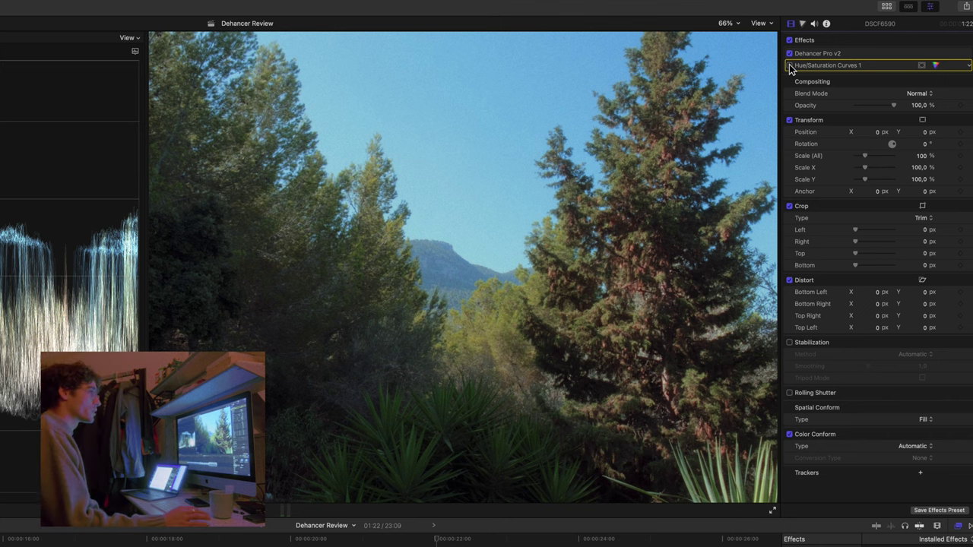
pyautogui.click(789, 66)
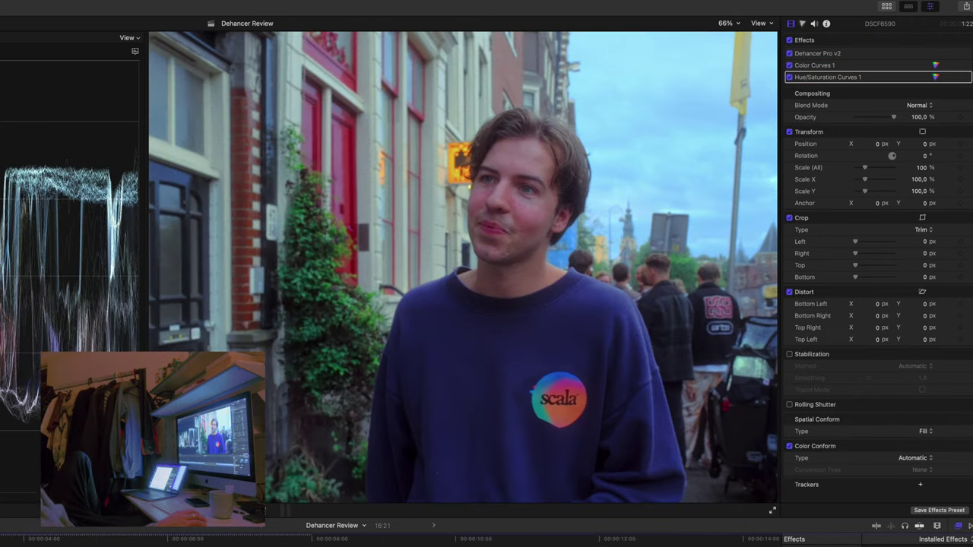
pyautogui.press('Down')
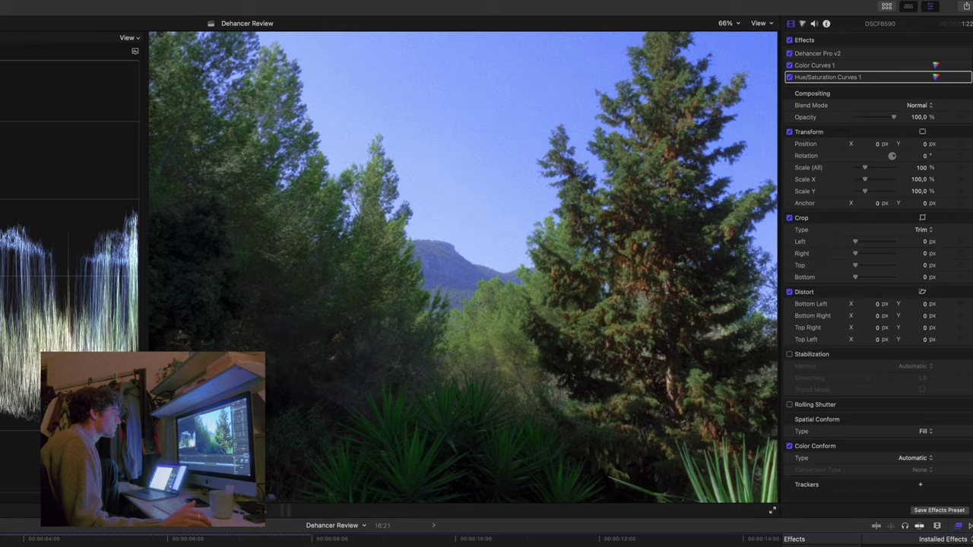
pyautogui.press('Up')
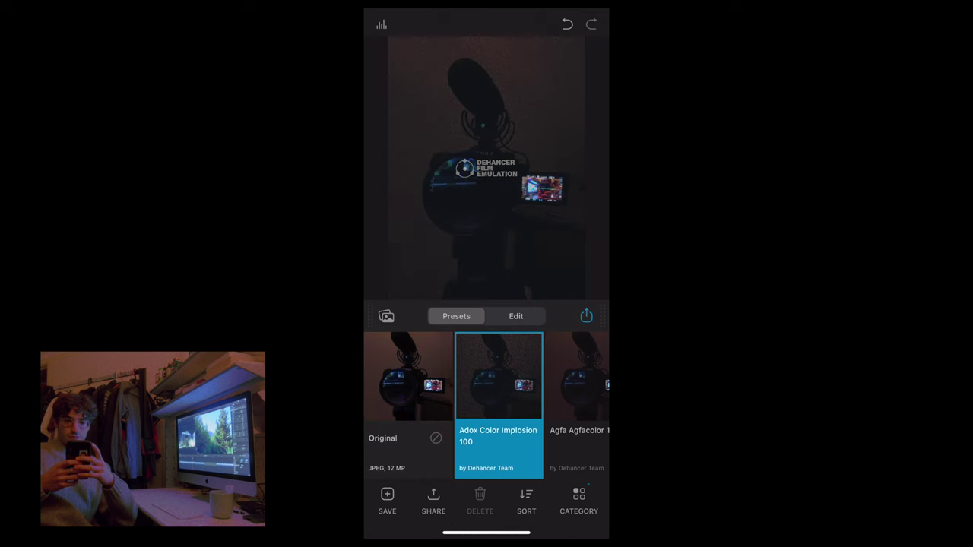
# Apply the Agfa Agfacolor 100 preset to the photo and open its edit controls.
pyautogui.click(577, 377)
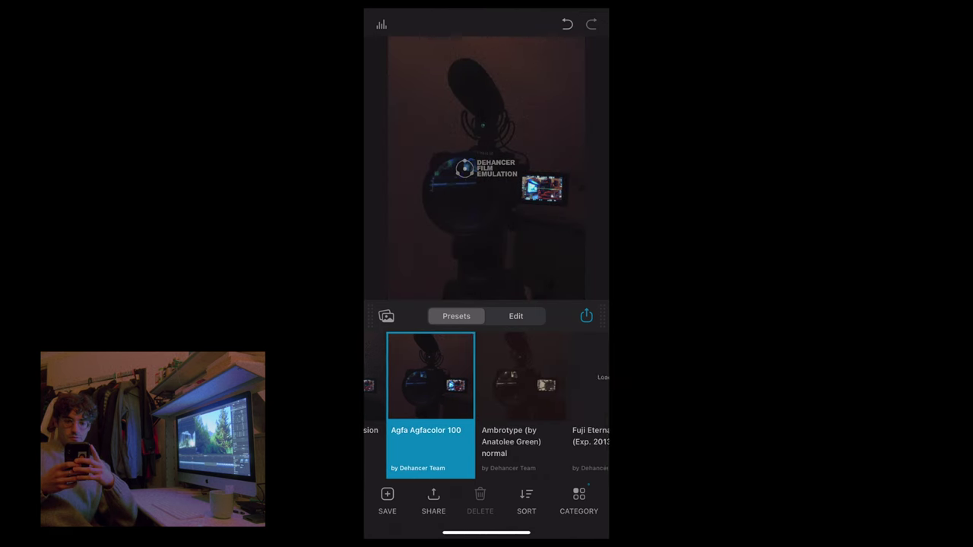
pyautogui.click(516, 316)
pyautogui.scroll(-5, 486, 426)
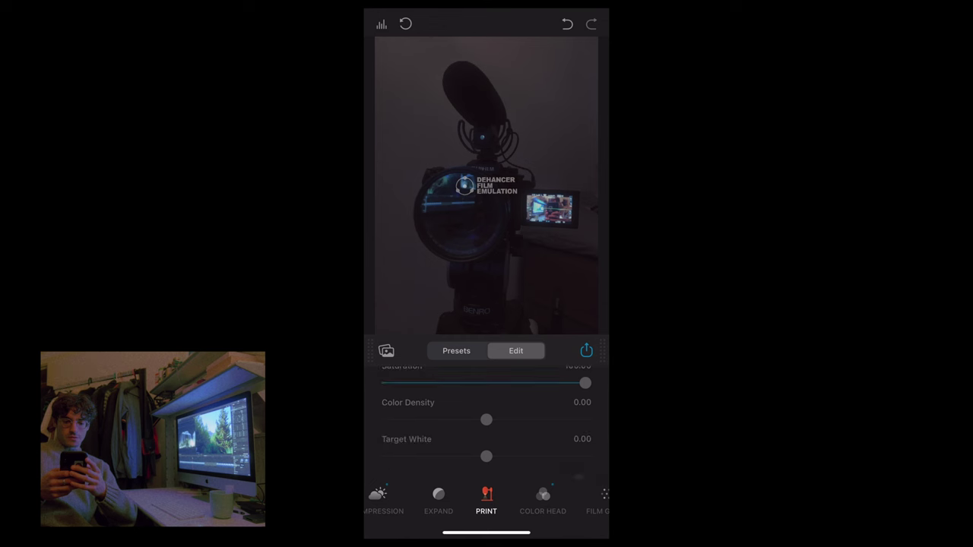
pyautogui.scroll(3, 487, 426)
pyautogui.scroll(2, 487, 426)
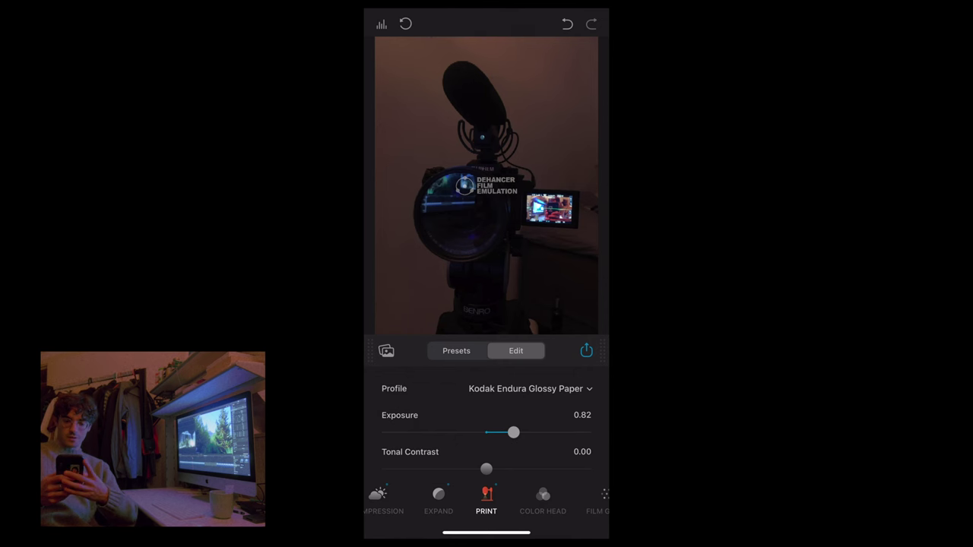
# Browse Color Head, Halation, Bloom and Film Grain, ending on Print with Kodak 2383 at exposure 1.83.
pyautogui.click(543, 502)
pyautogui.moveTo(532, 502); pyautogui.dragTo(426, 501)
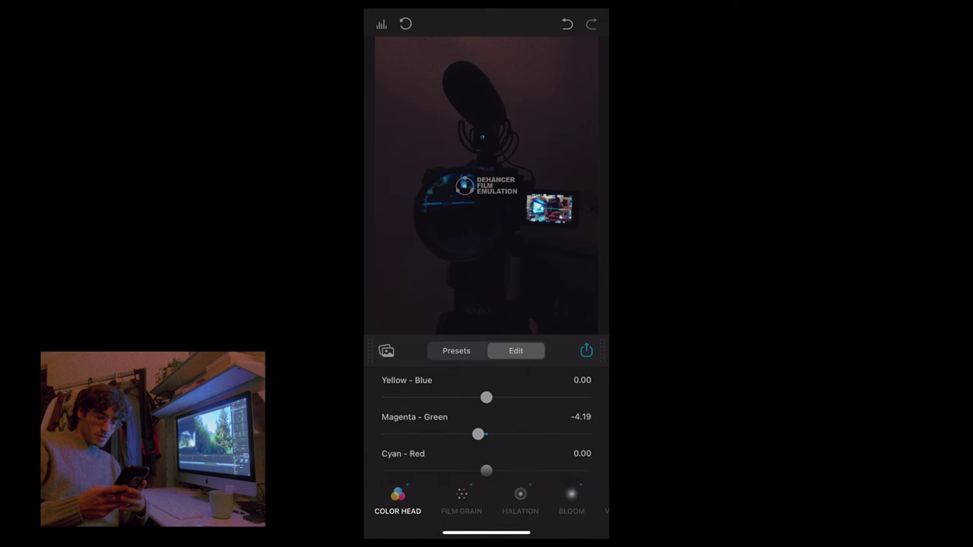
pyautogui.click(520, 502)
pyautogui.click(571, 501)
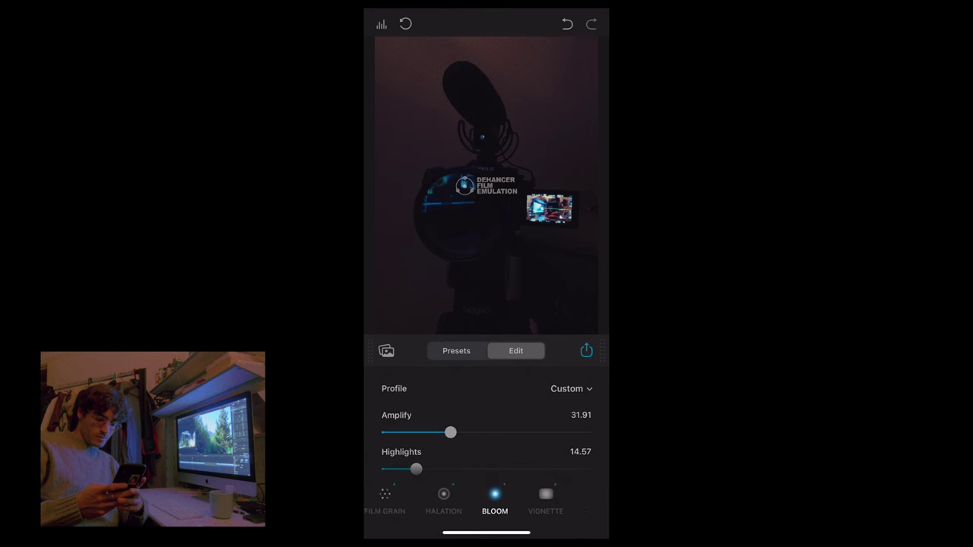
pyautogui.hscroll(-3, 486, 502)
pyautogui.hscroll(3, 486, 502)
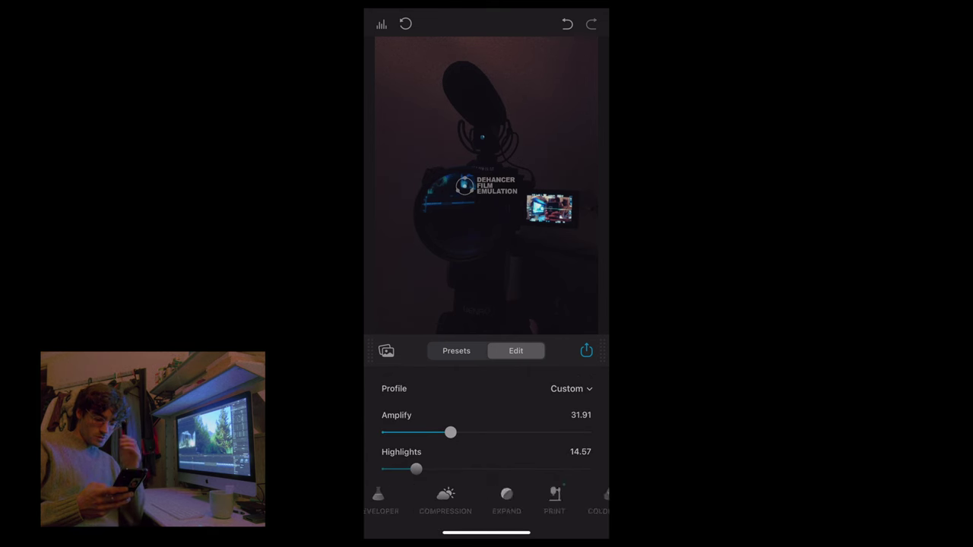
pyautogui.hscroll(-5, 486, 502)
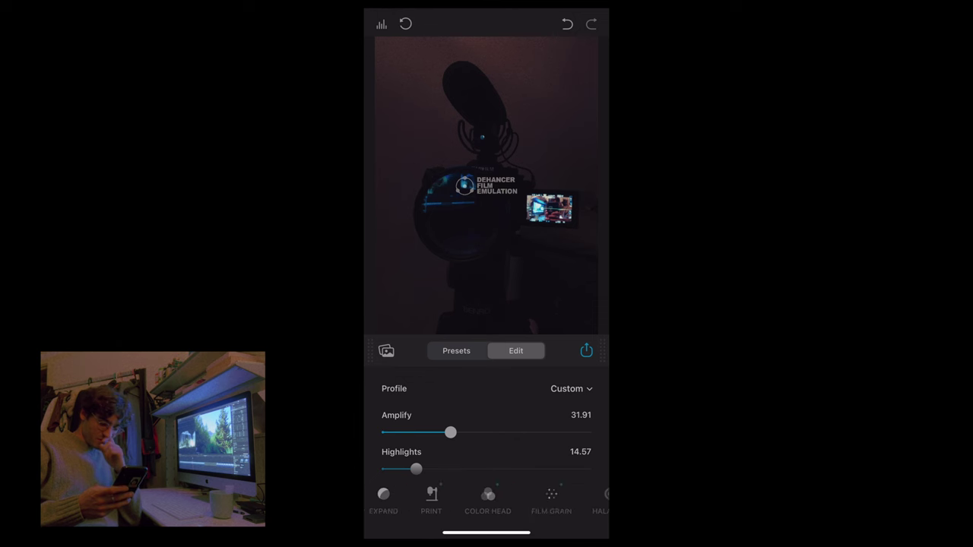
pyautogui.hscroll(5, 487, 501)
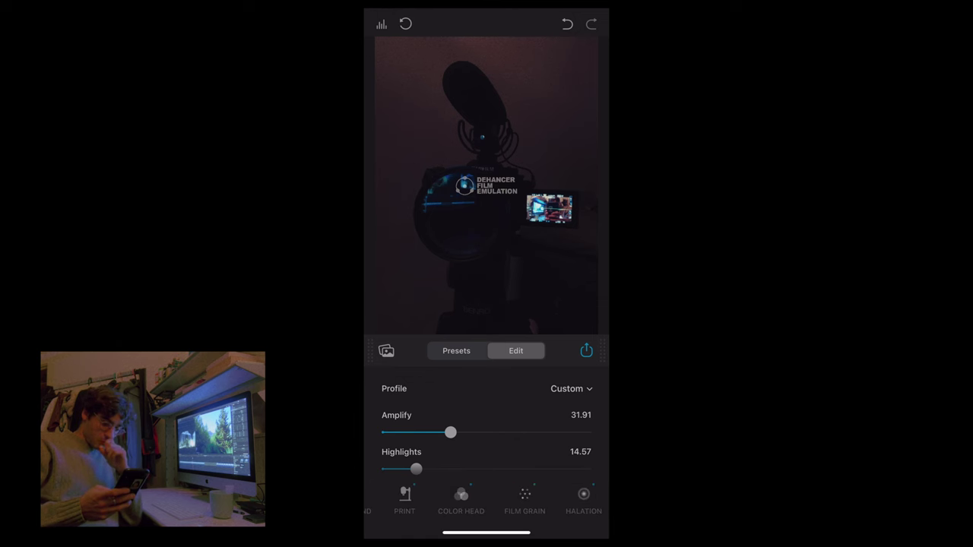
pyautogui.hscroll(-2, 487, 501)
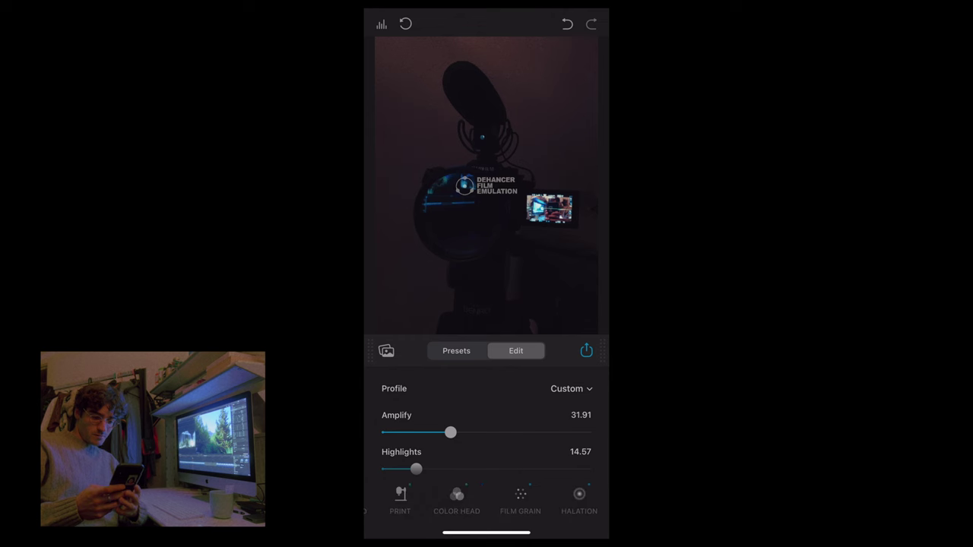
pyautogui.click(520, 502)
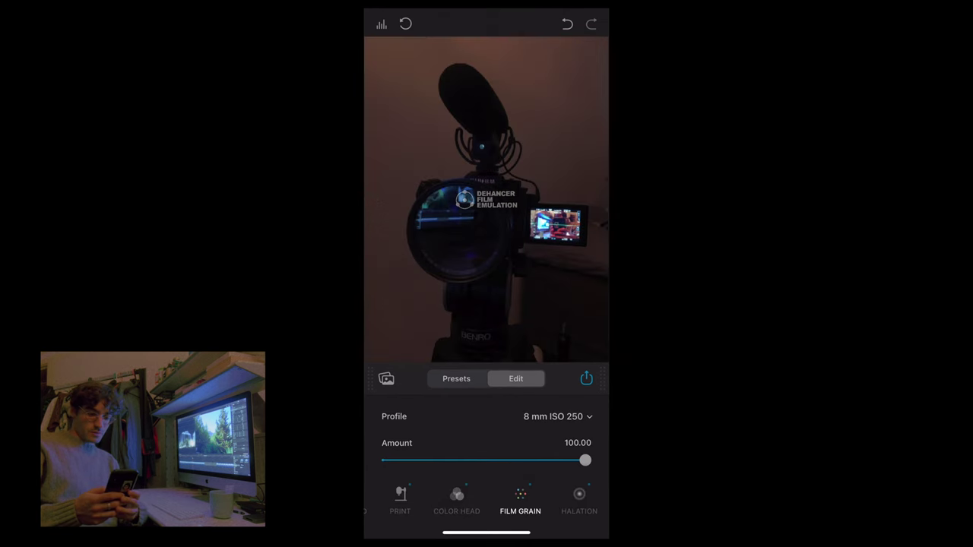
pyautogui.click(400, 502)
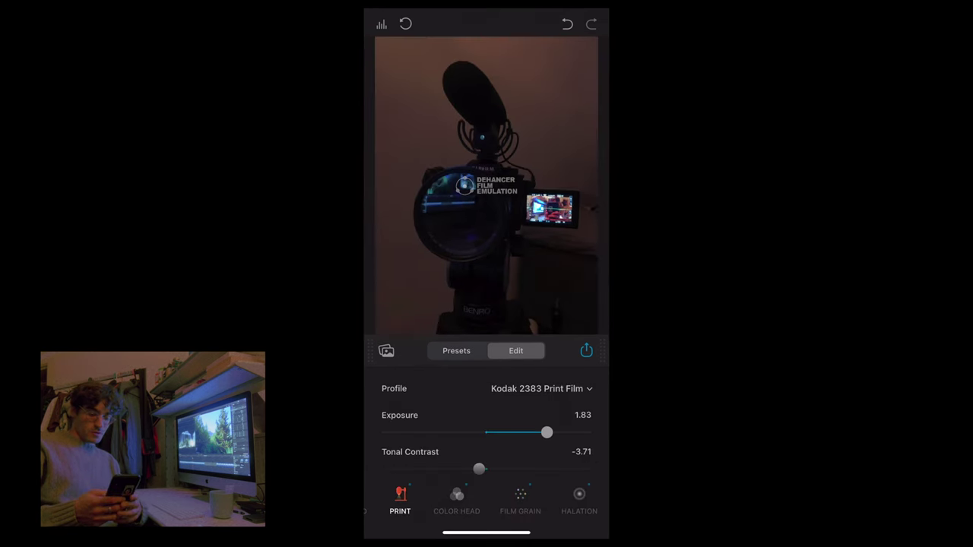